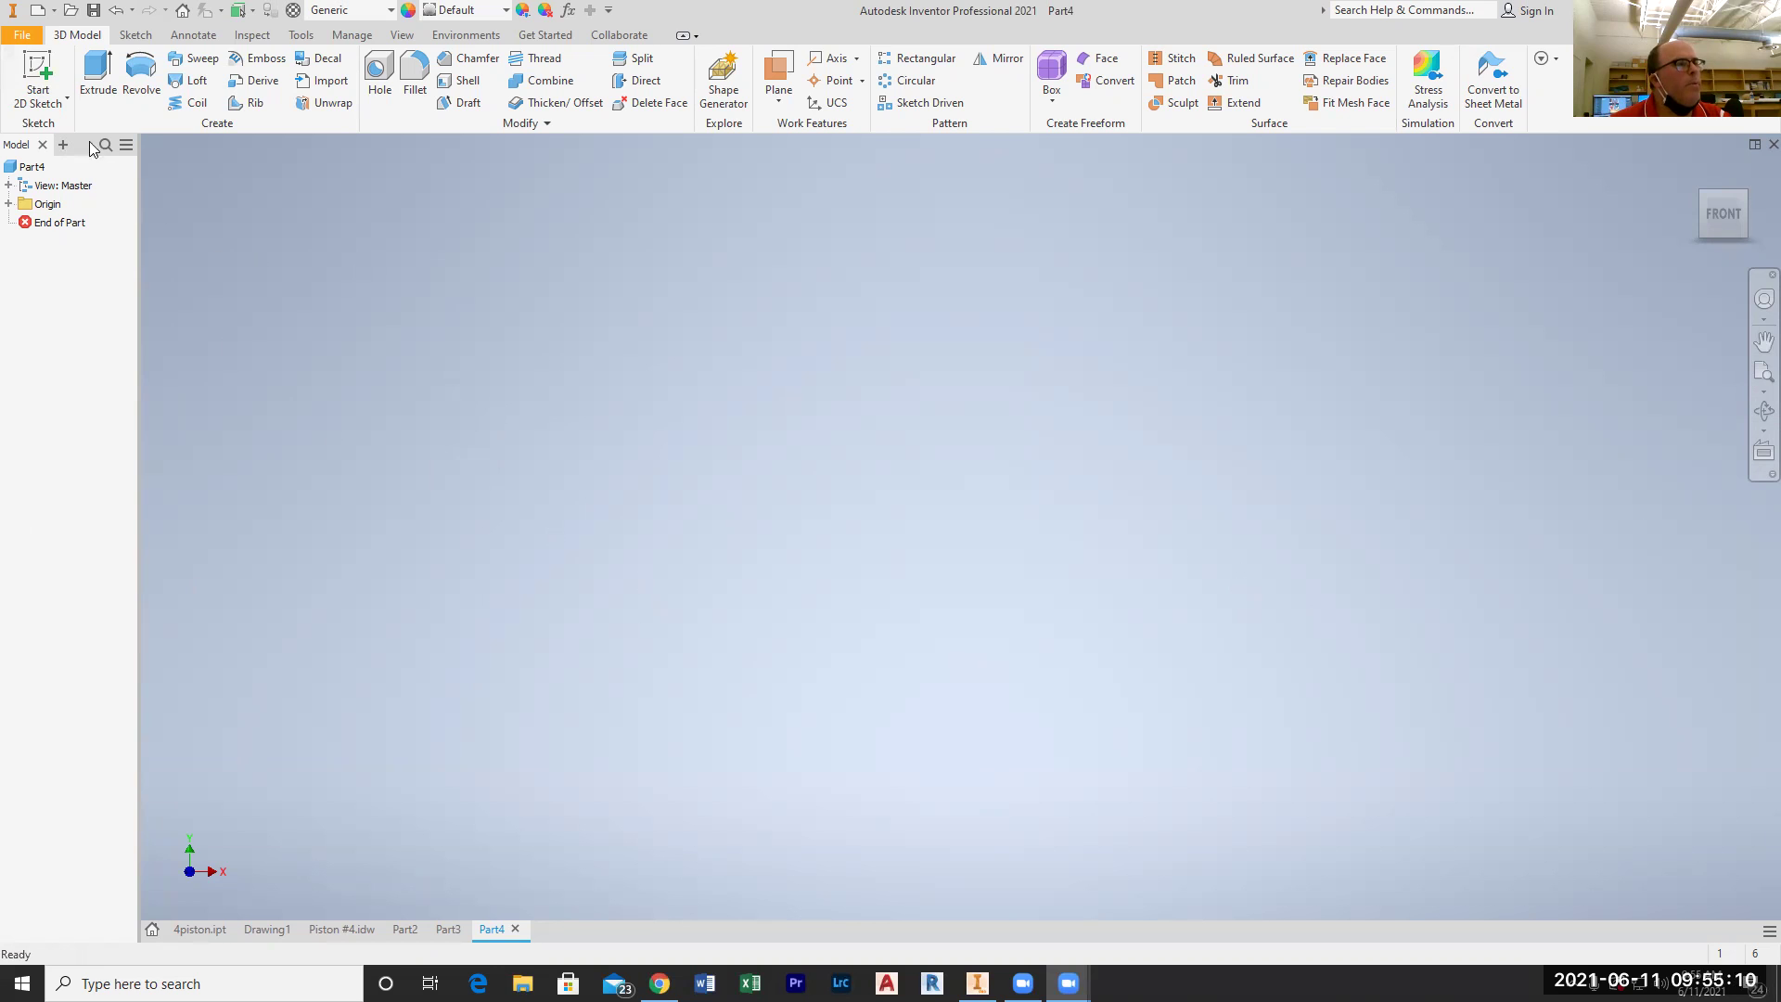
Step: Start a 2D sketch from the 3D Model tab to display the origin planes
left_click(34, 71)
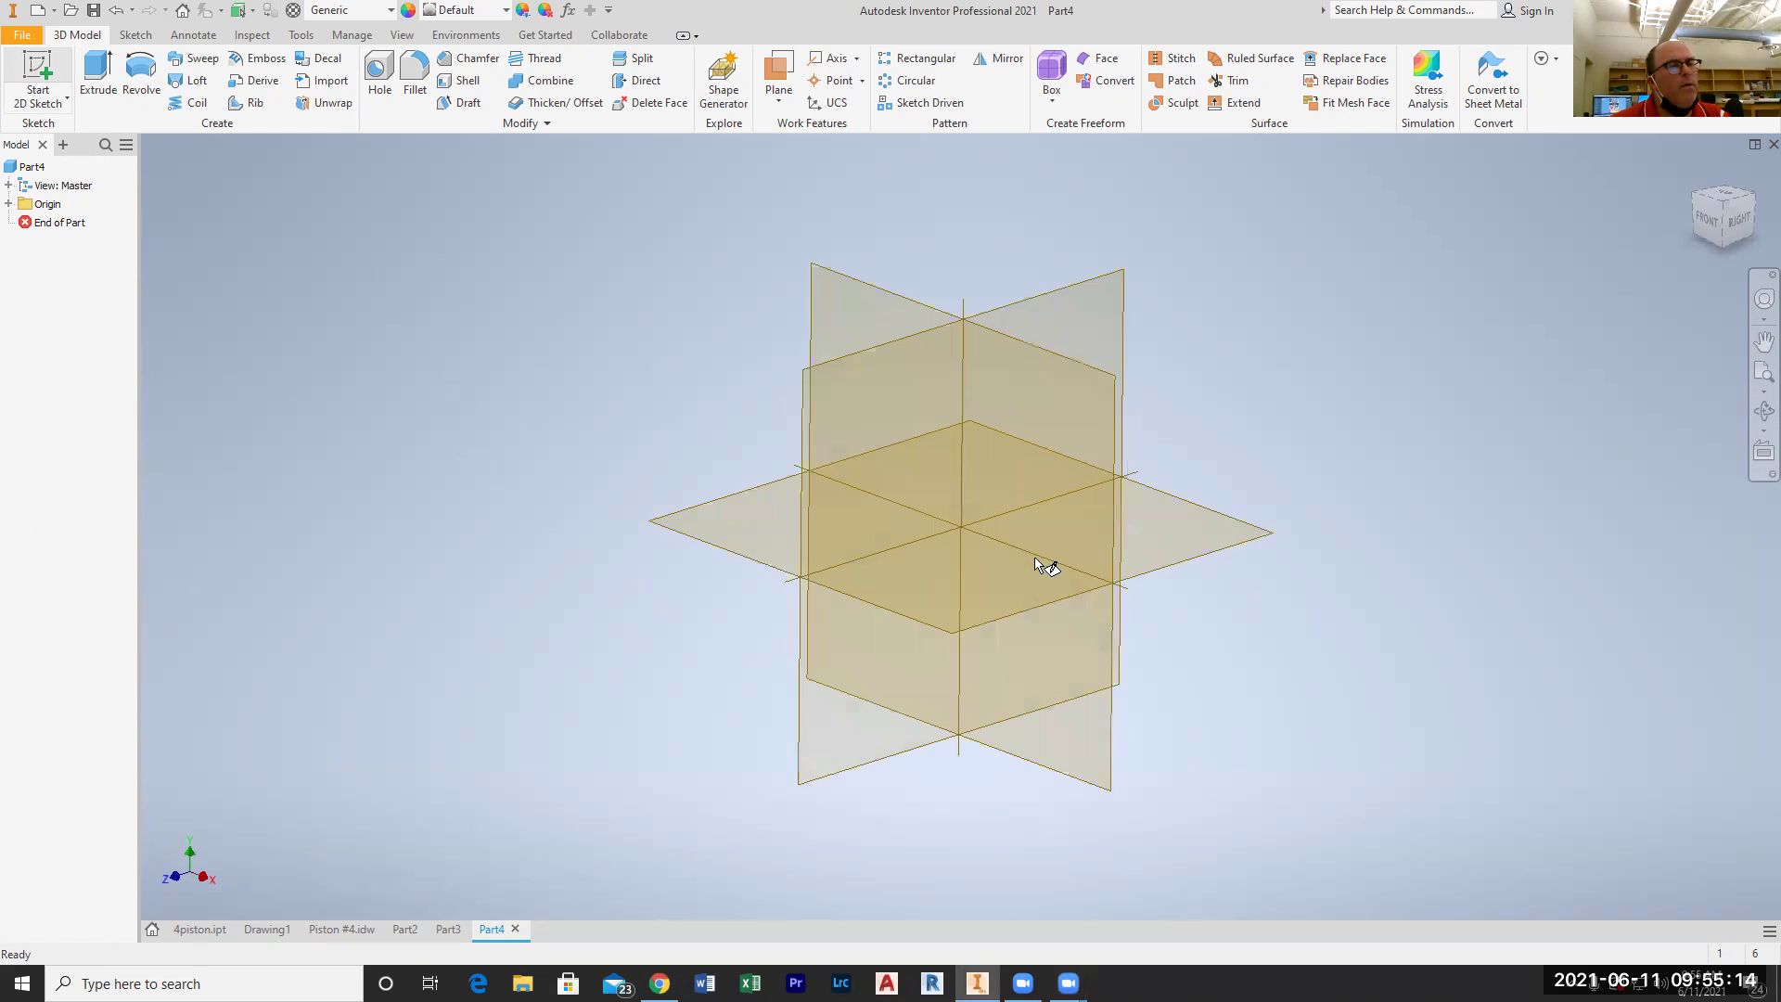
Step: Create Sketch1 on the XY plane with the origin shifted toward the lower left
left_click(1046, 421)
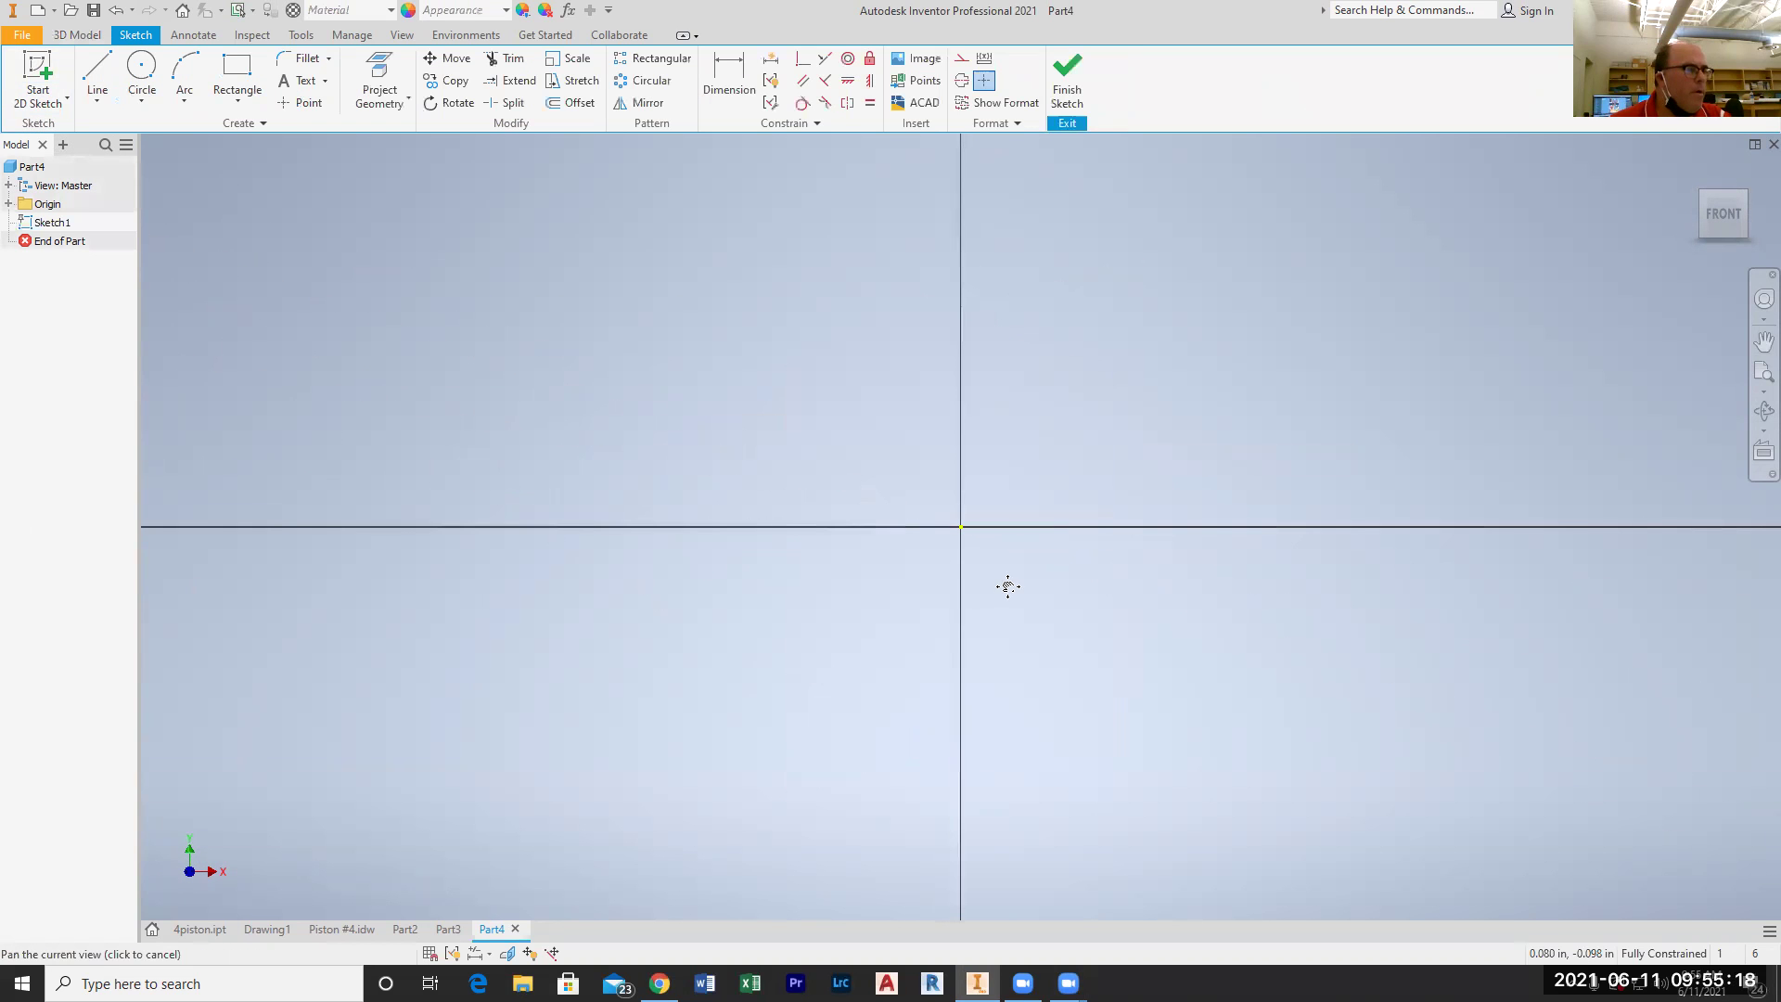
key("F2")
mouse_move(1006, 588)
left_mouse_down()
mouse_move(914, 704)
mouse_move(823, 689)
left_mouse_up()
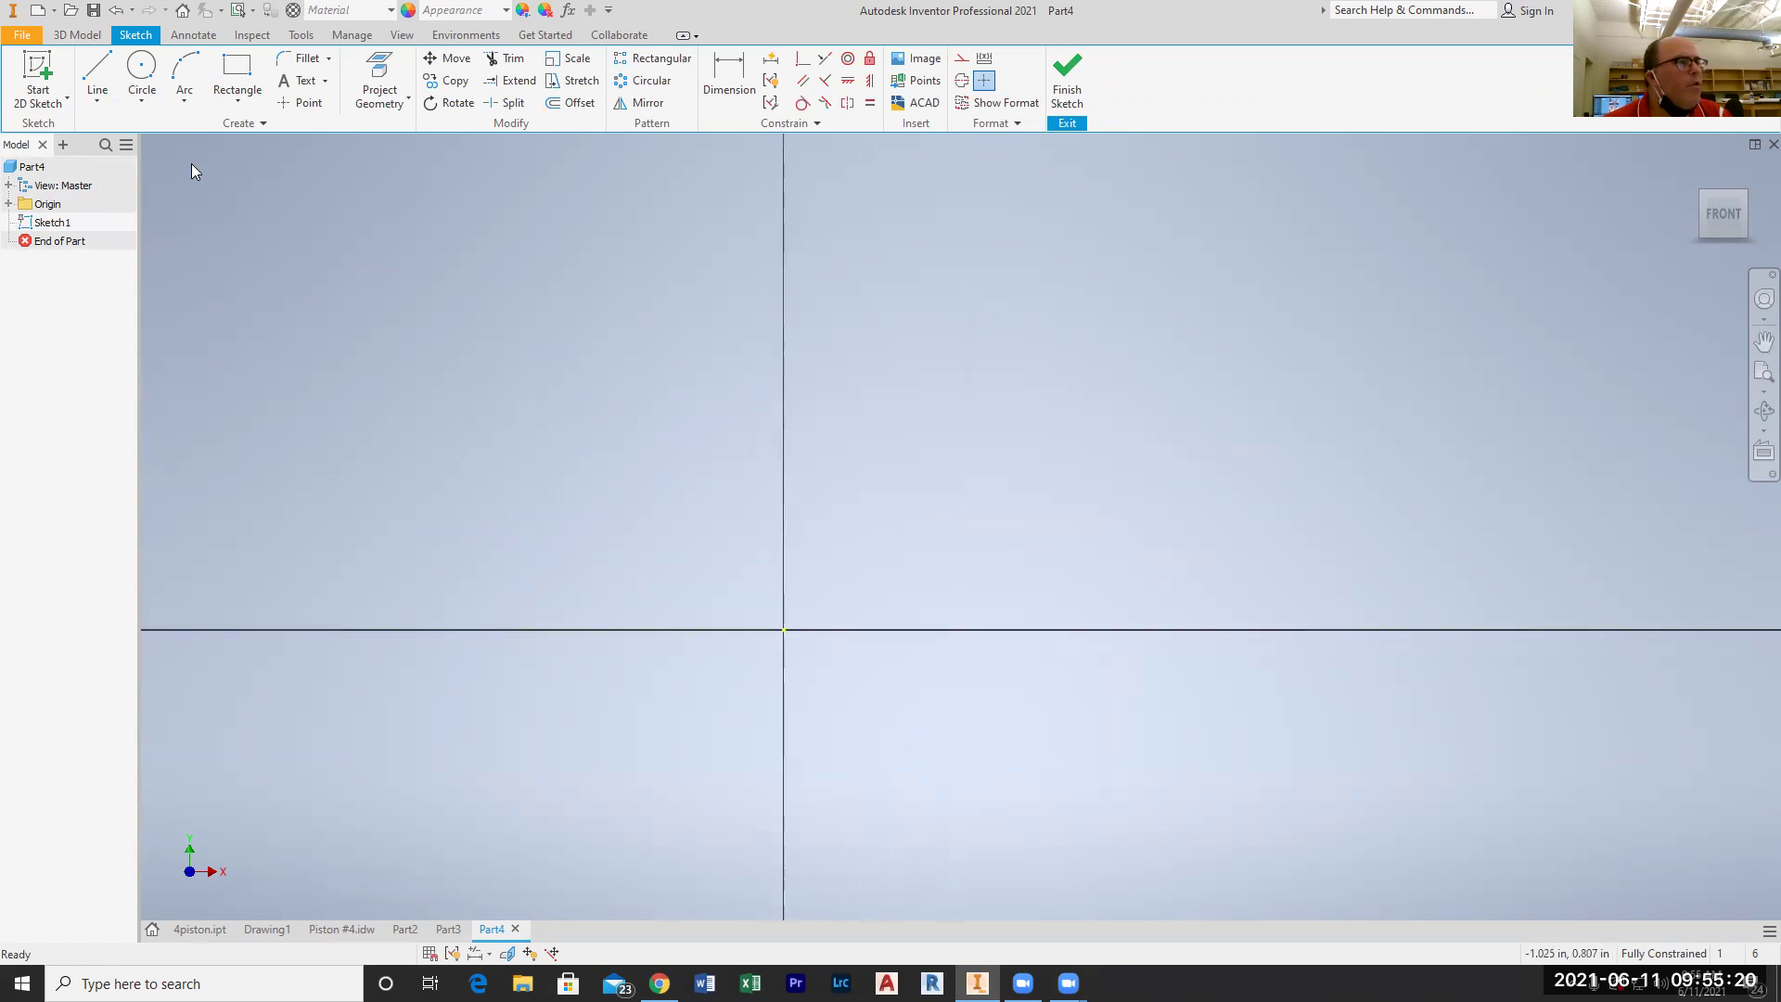
left_click(85, 35)
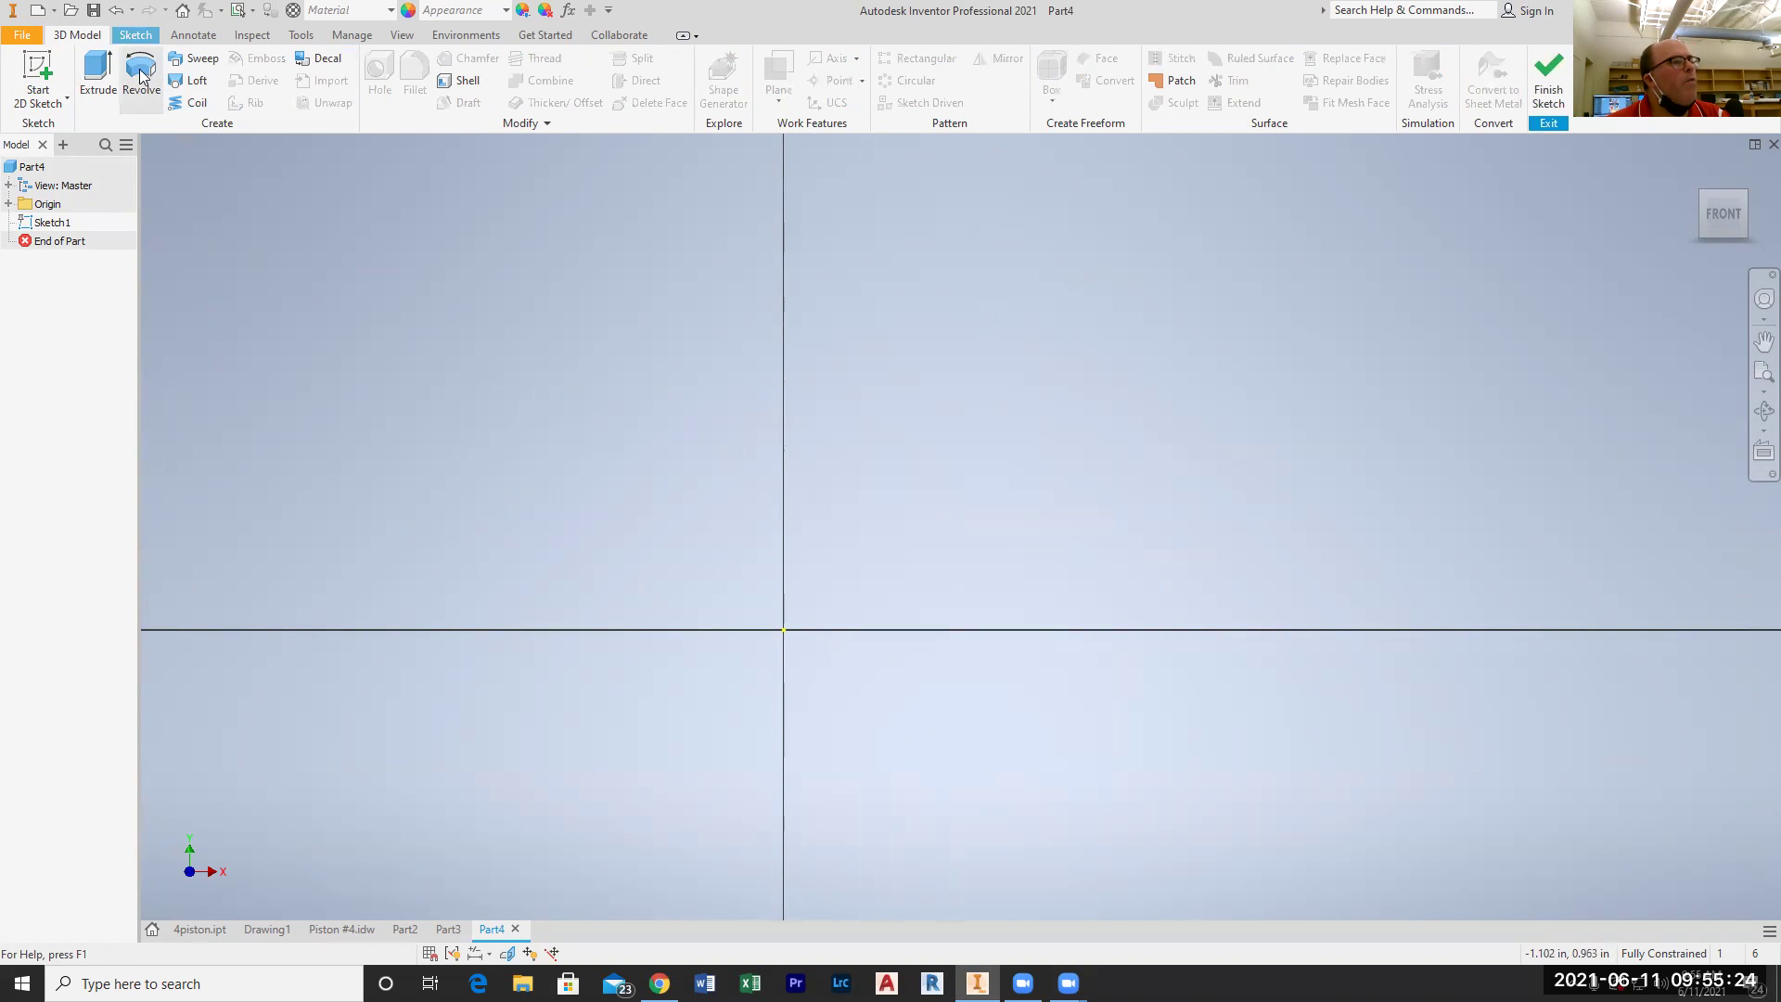
left_click(133, 35)
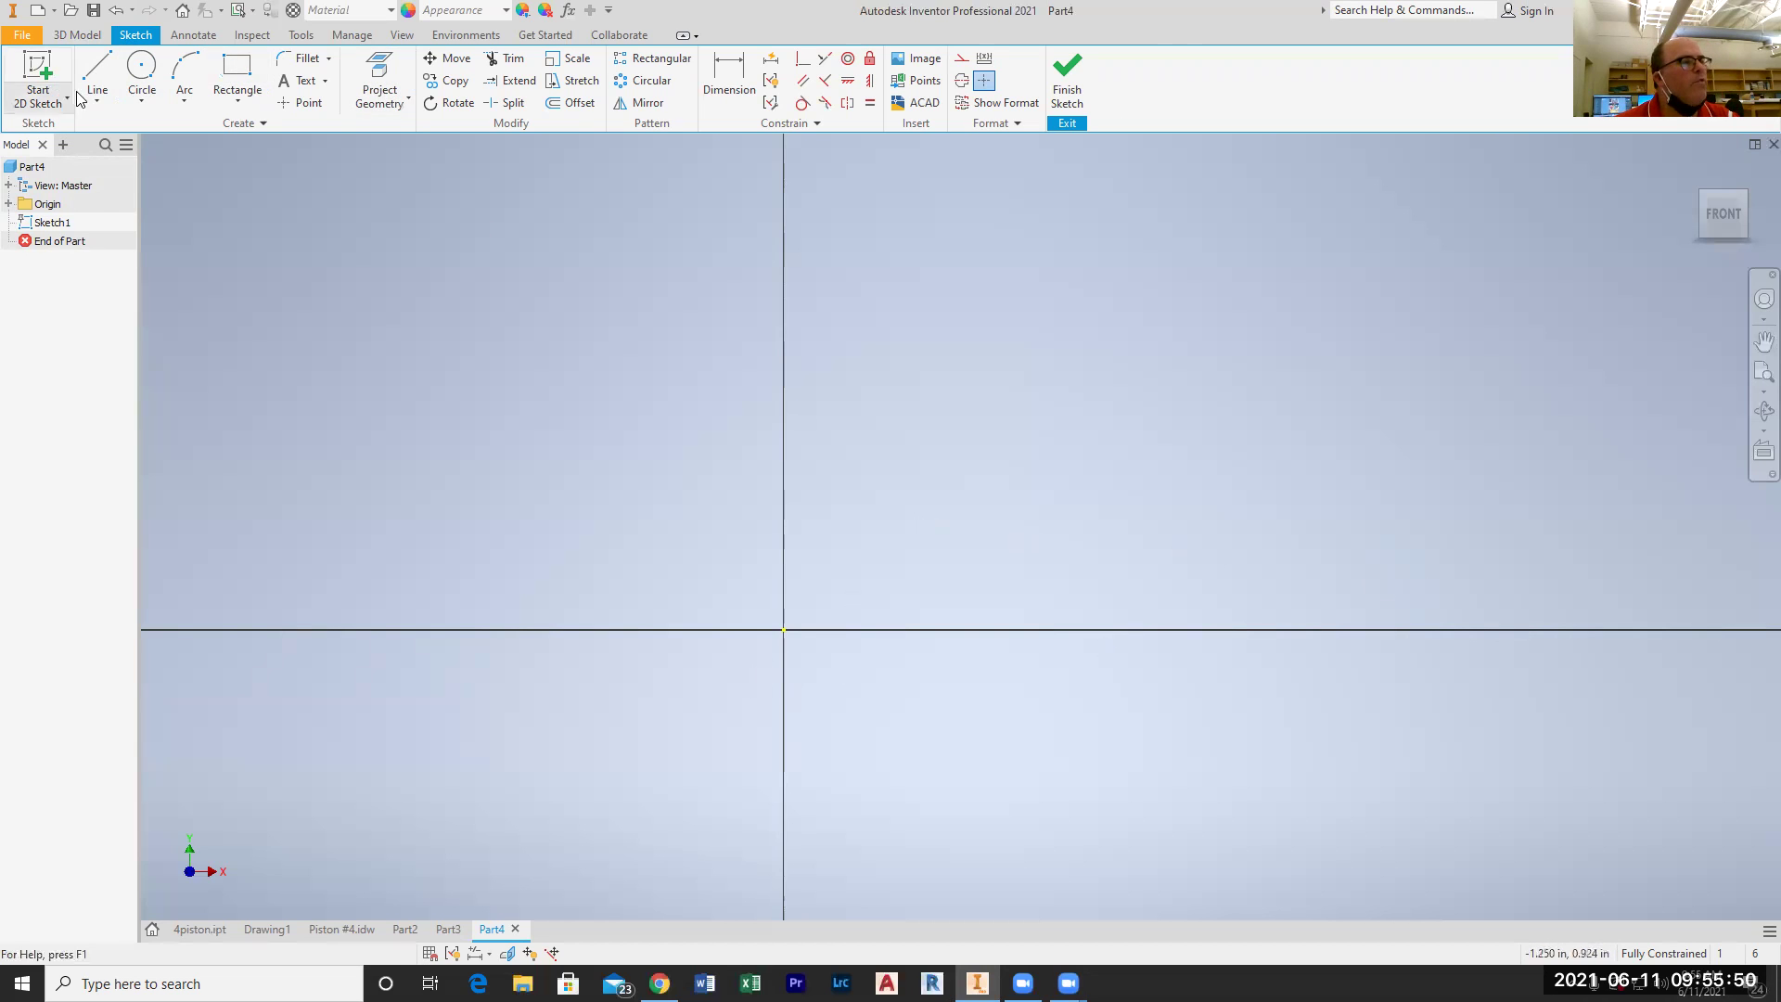
Step: Draw a 0.910 in vertical line straight up from the sketch origin
left_click(98, 73)
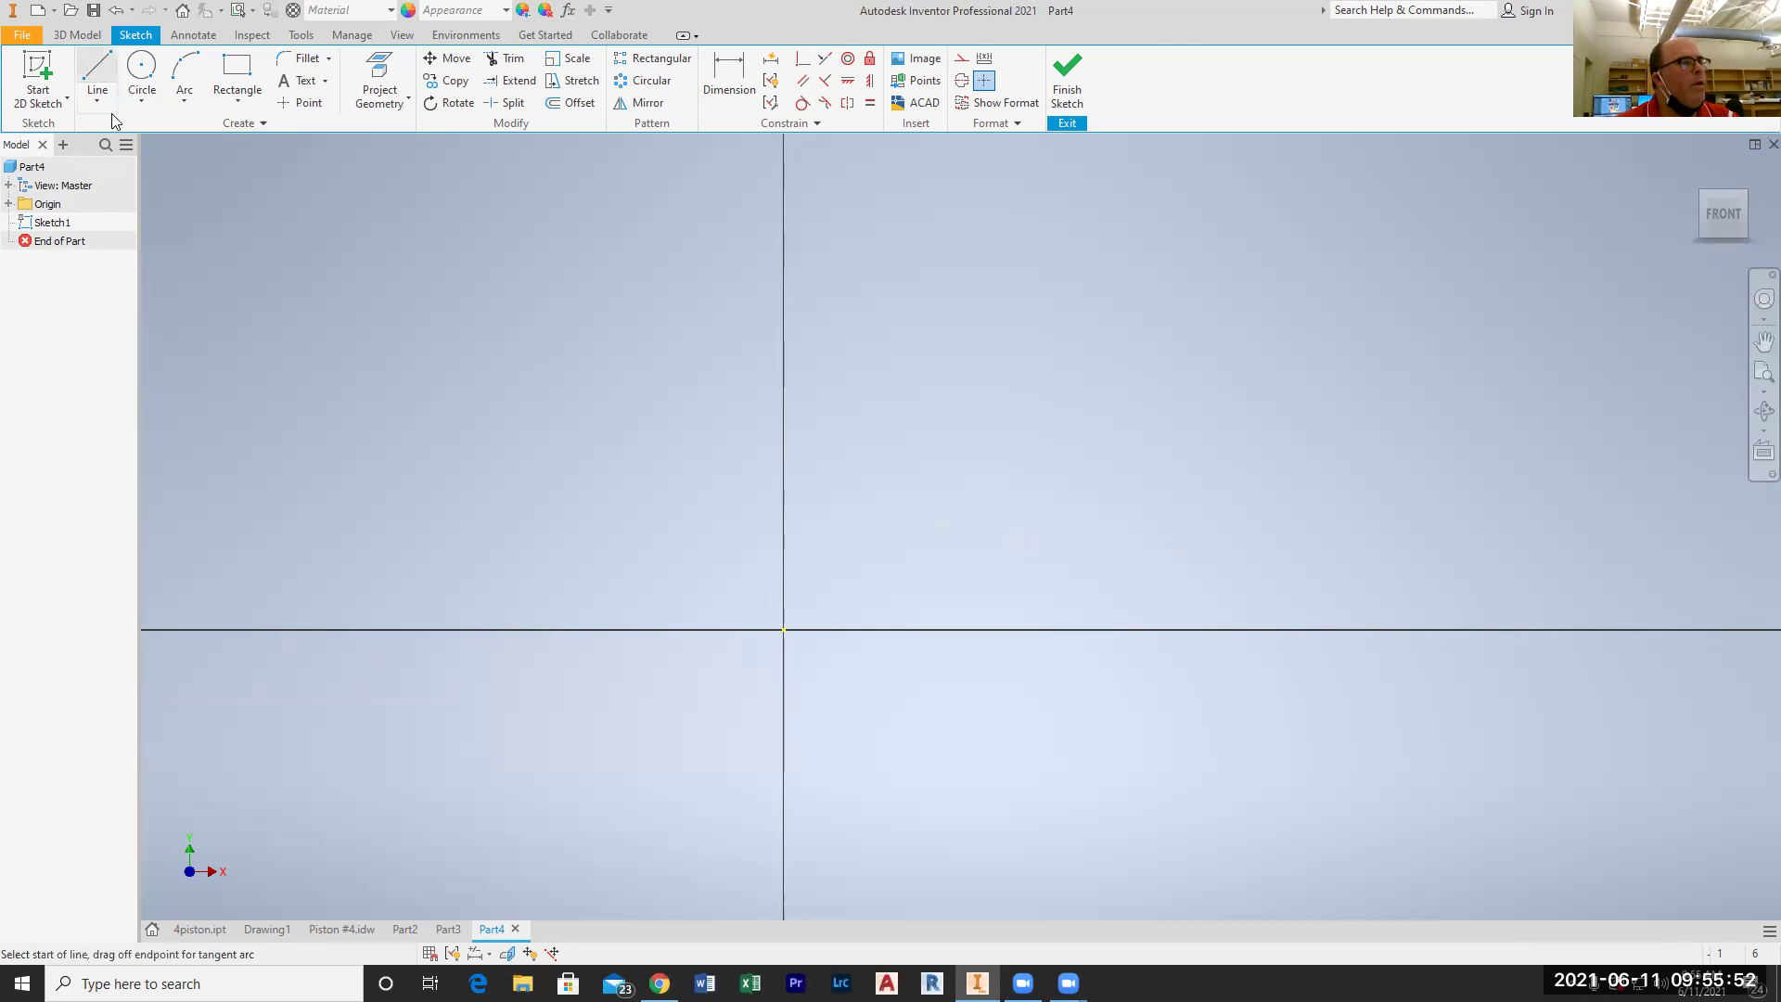
left_click(784, 630)
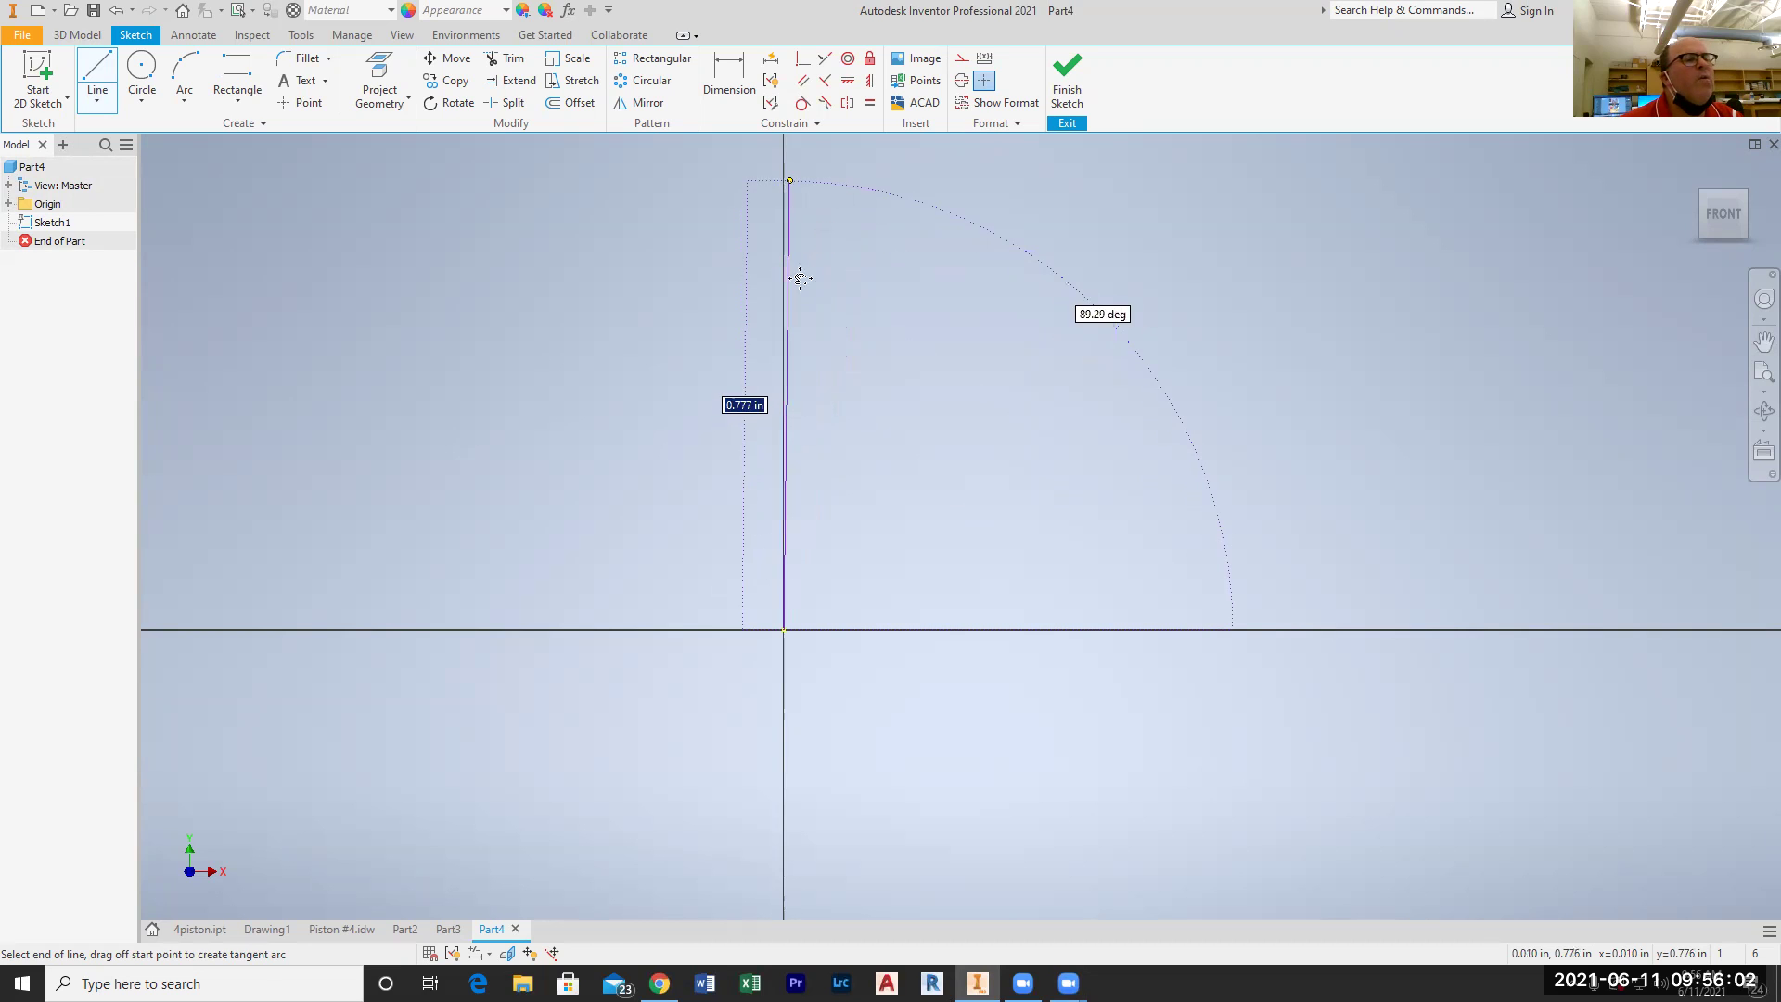
middle_click_drag(776, 156, 784, 285)
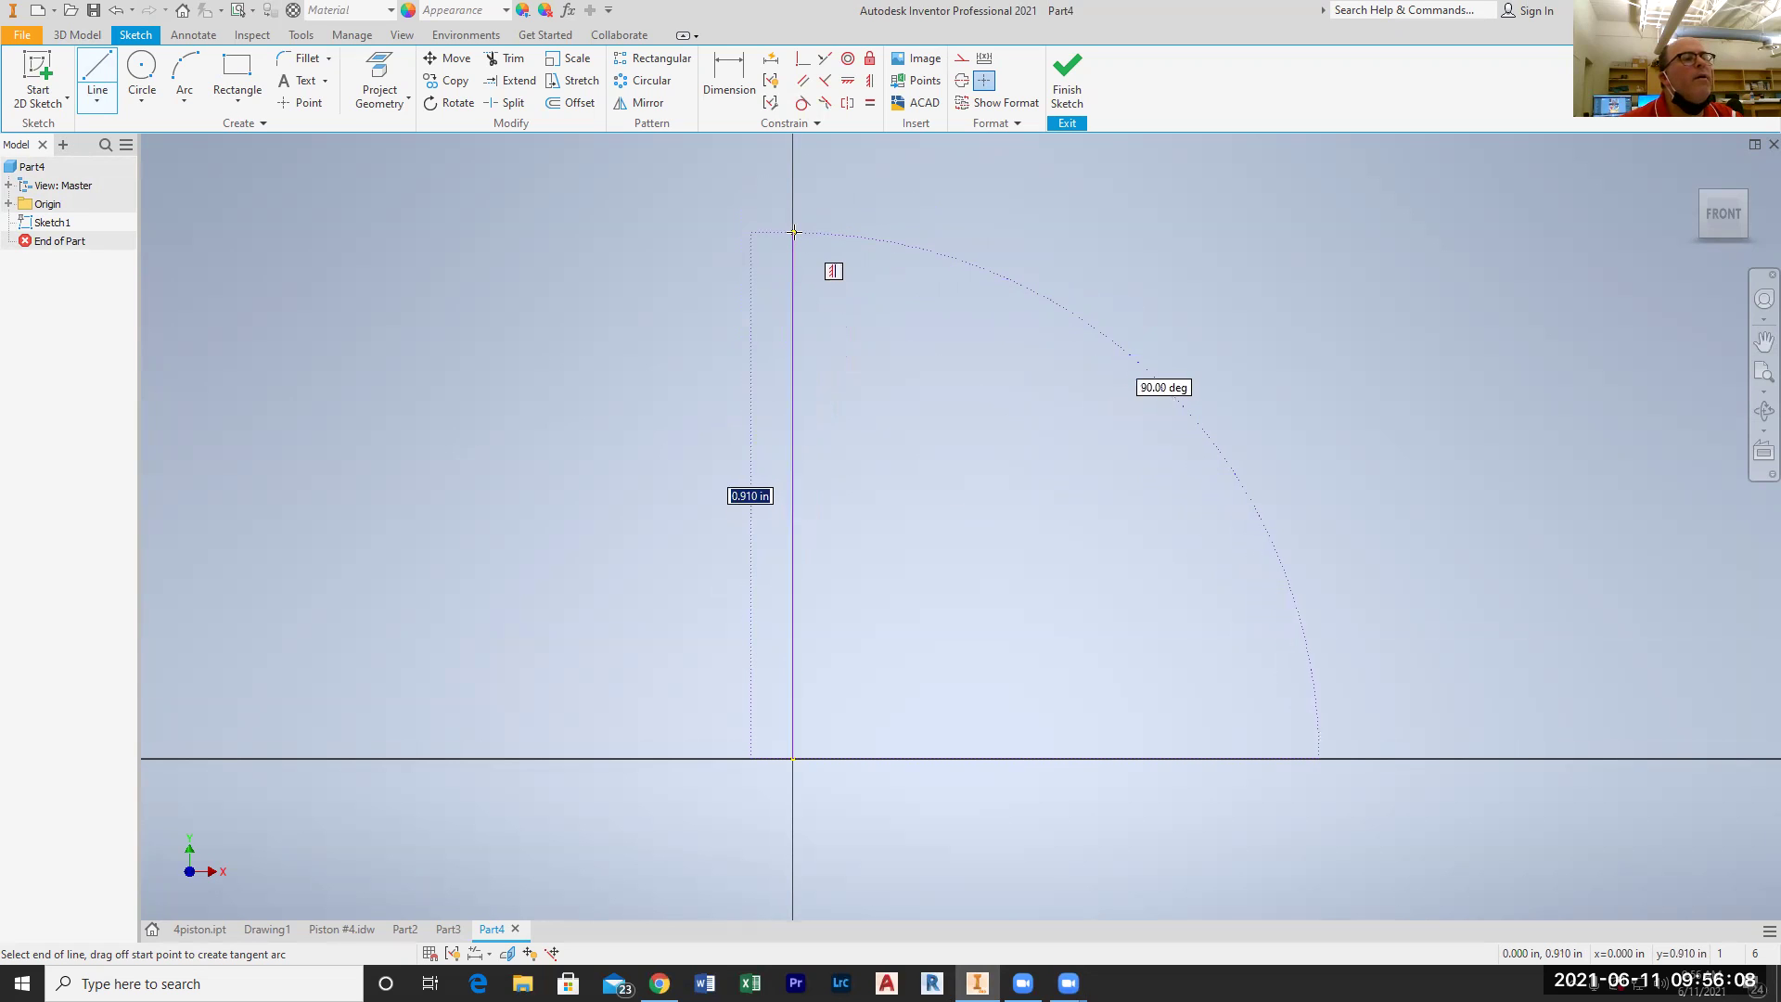
left_click(793, 232)
key("Escape")
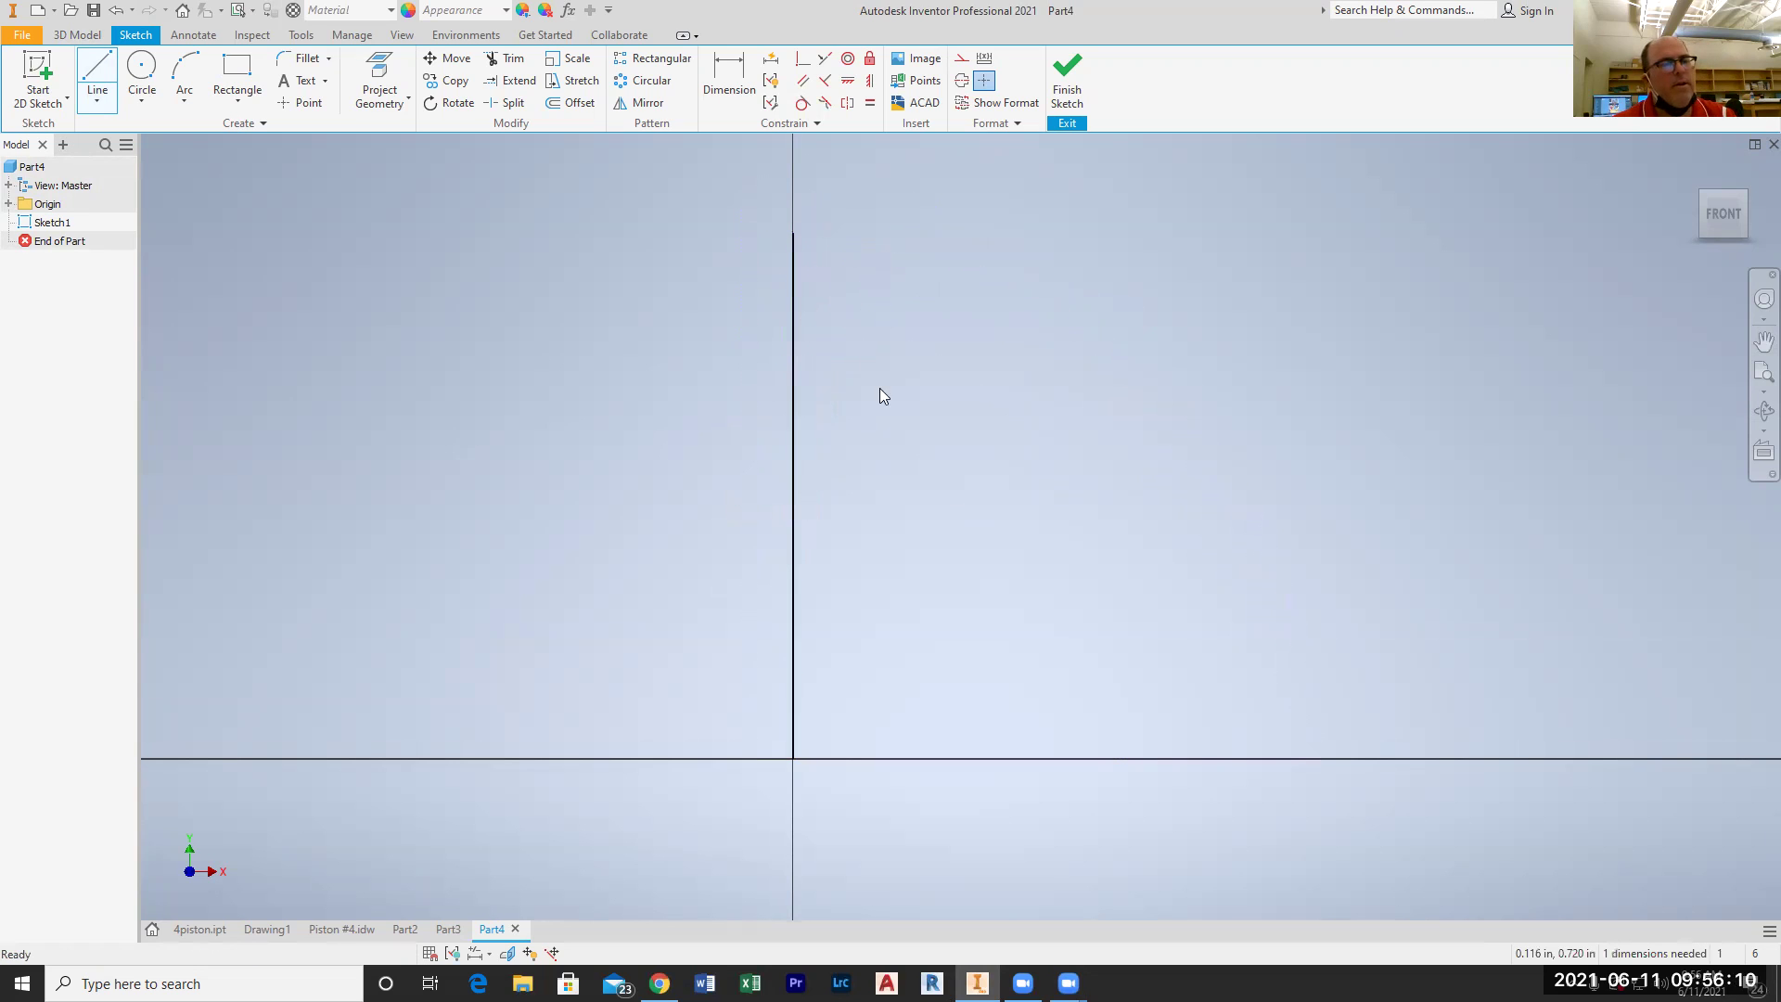
scroll(885, 429, "up", 3)
Step: Sketch the stepped outline: 0.514 in upright, step, long recess, 0.699 in outer wall
scroll(887, 435, "down", 5)
mouse_move(887, 436)
middle_mouse_down()
mouse_move(720, 322)
mouse_move(579, 351)
middle_mouse_up()
left_click(116, 82)
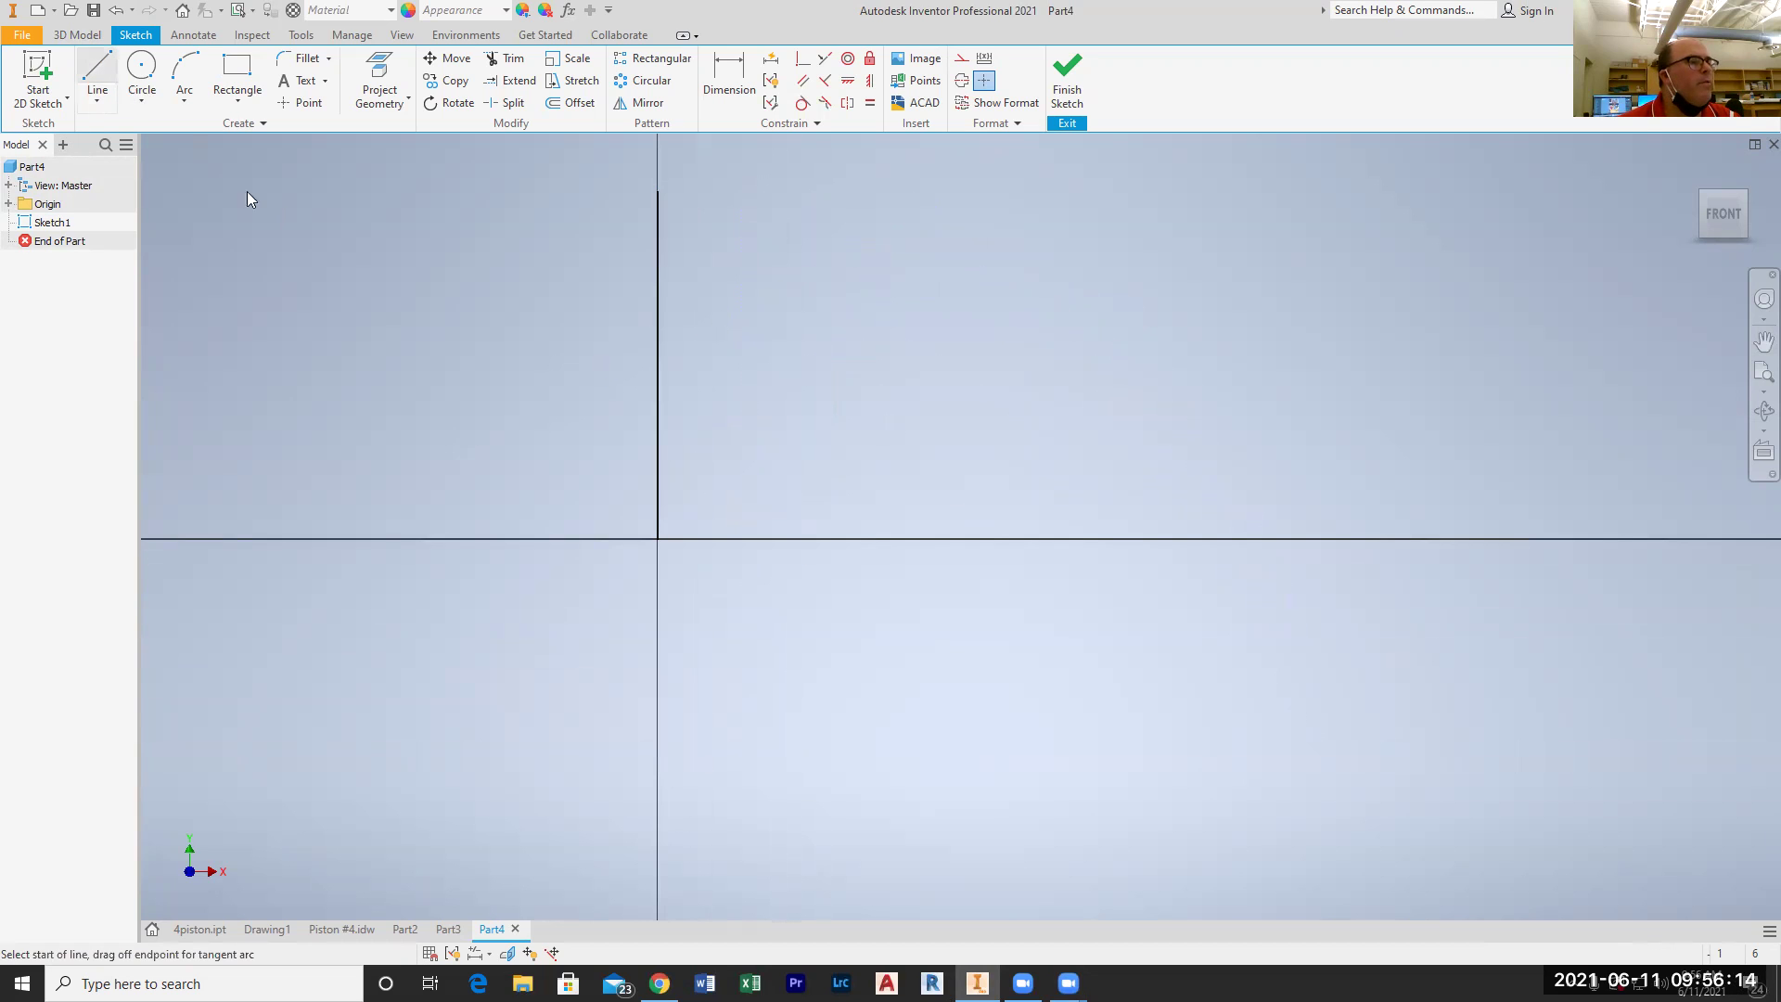
left_click(760, 536)
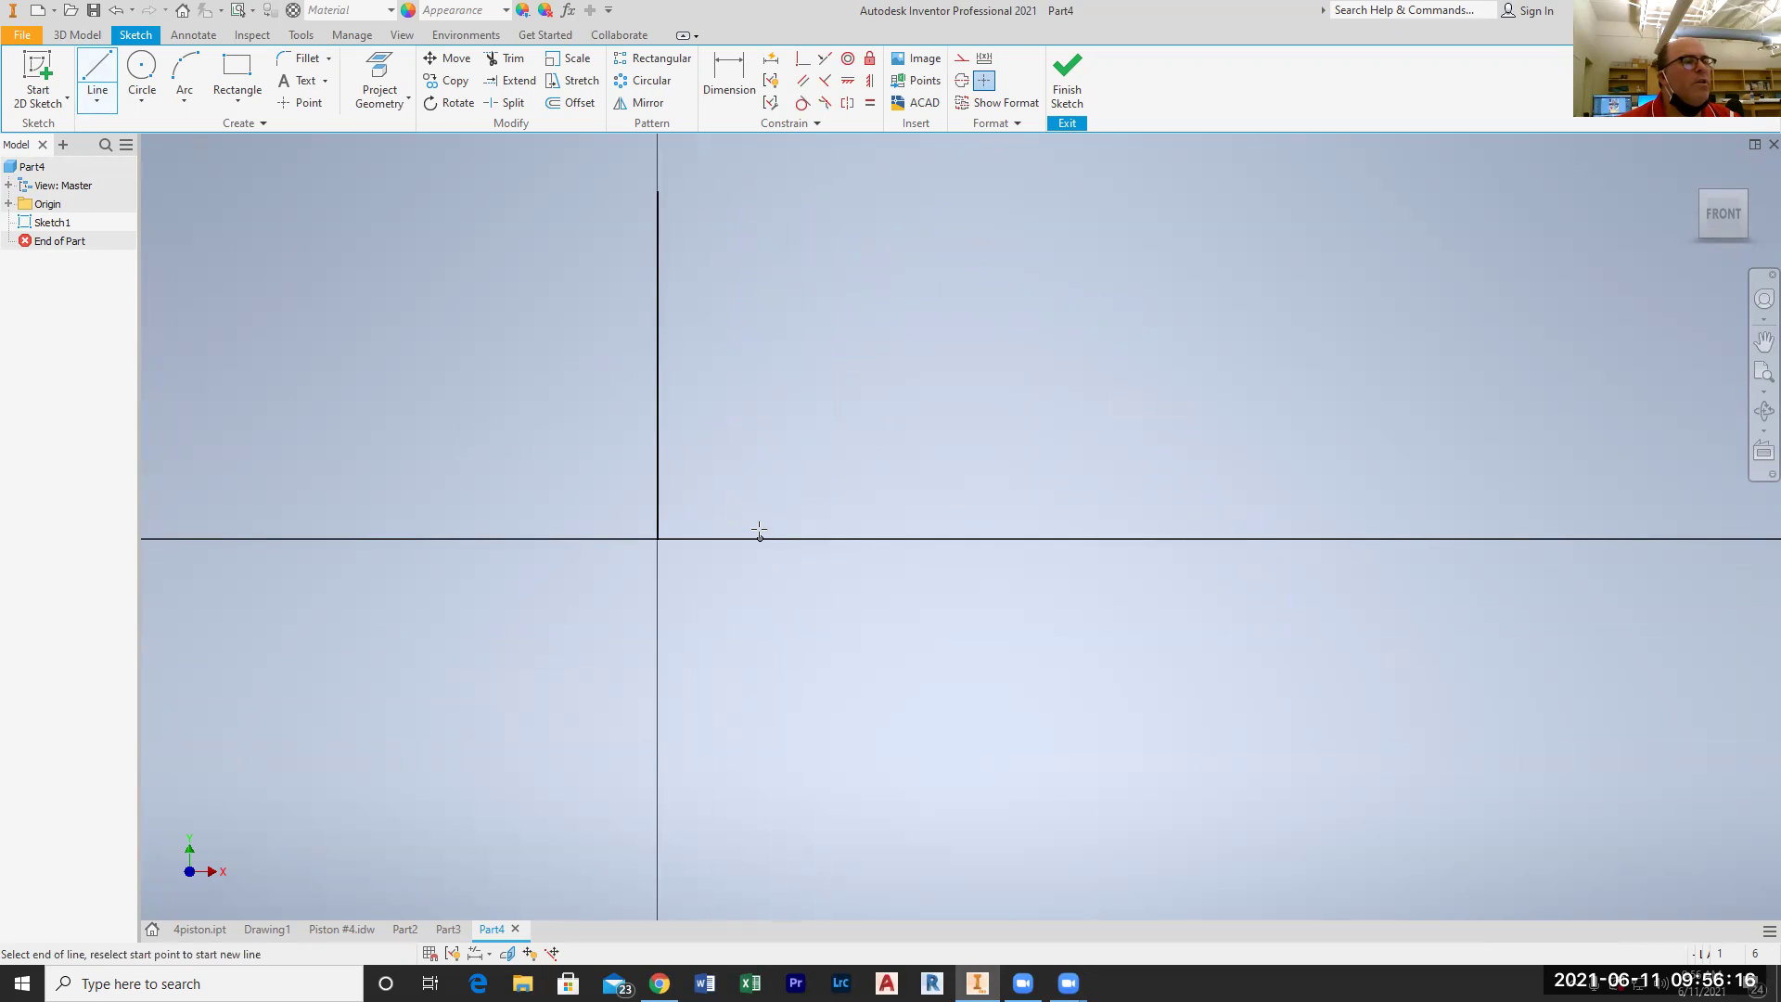
left_click(761, 342)
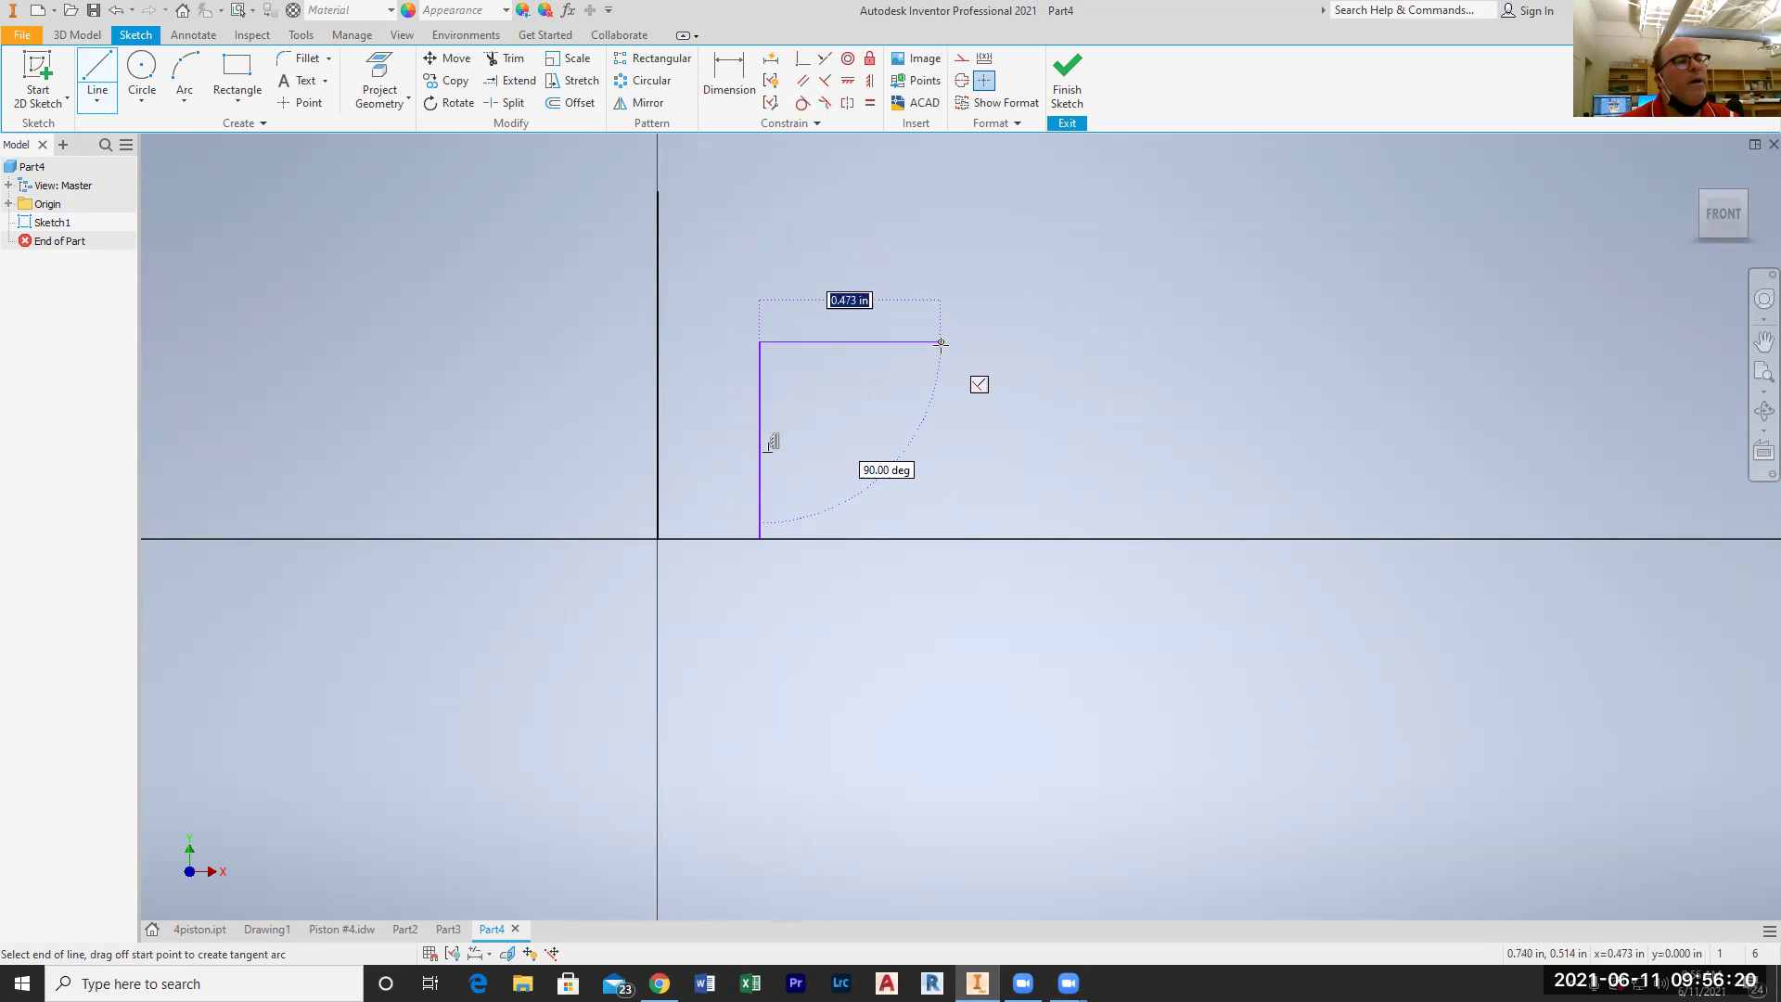
left_click(941, 342)
left_click(940, 425)
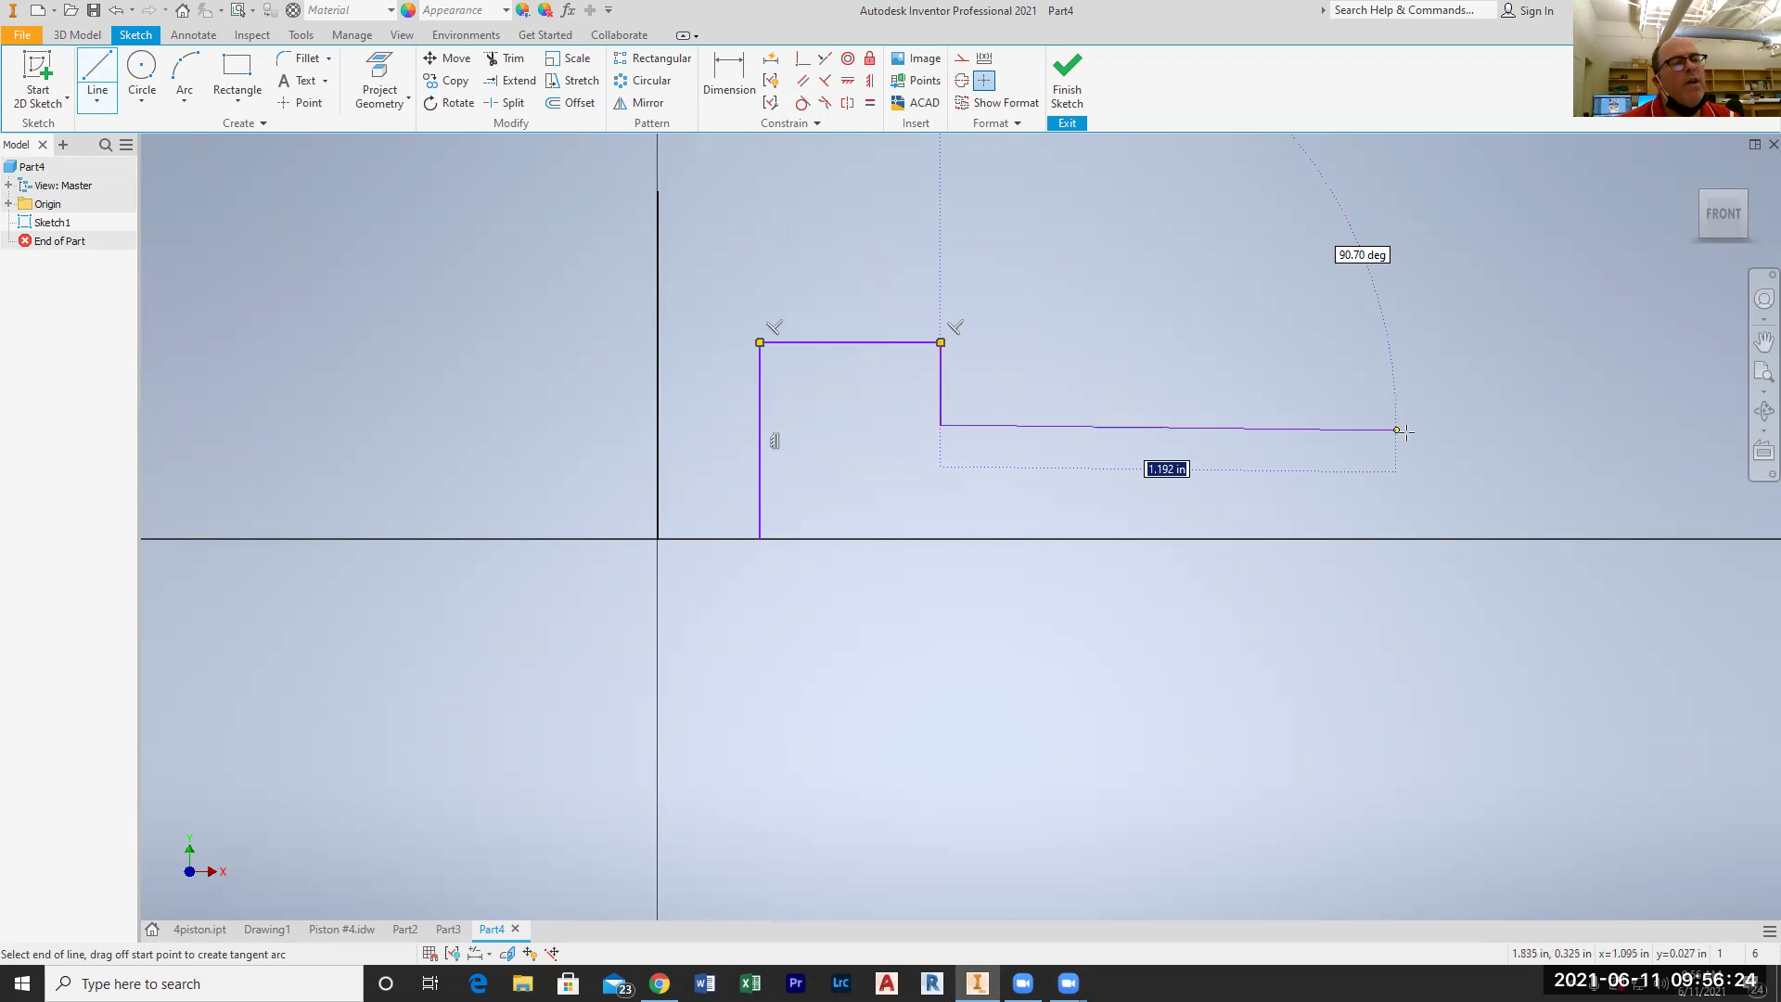
middle_click_drag(1403, 431, 1056, 457)
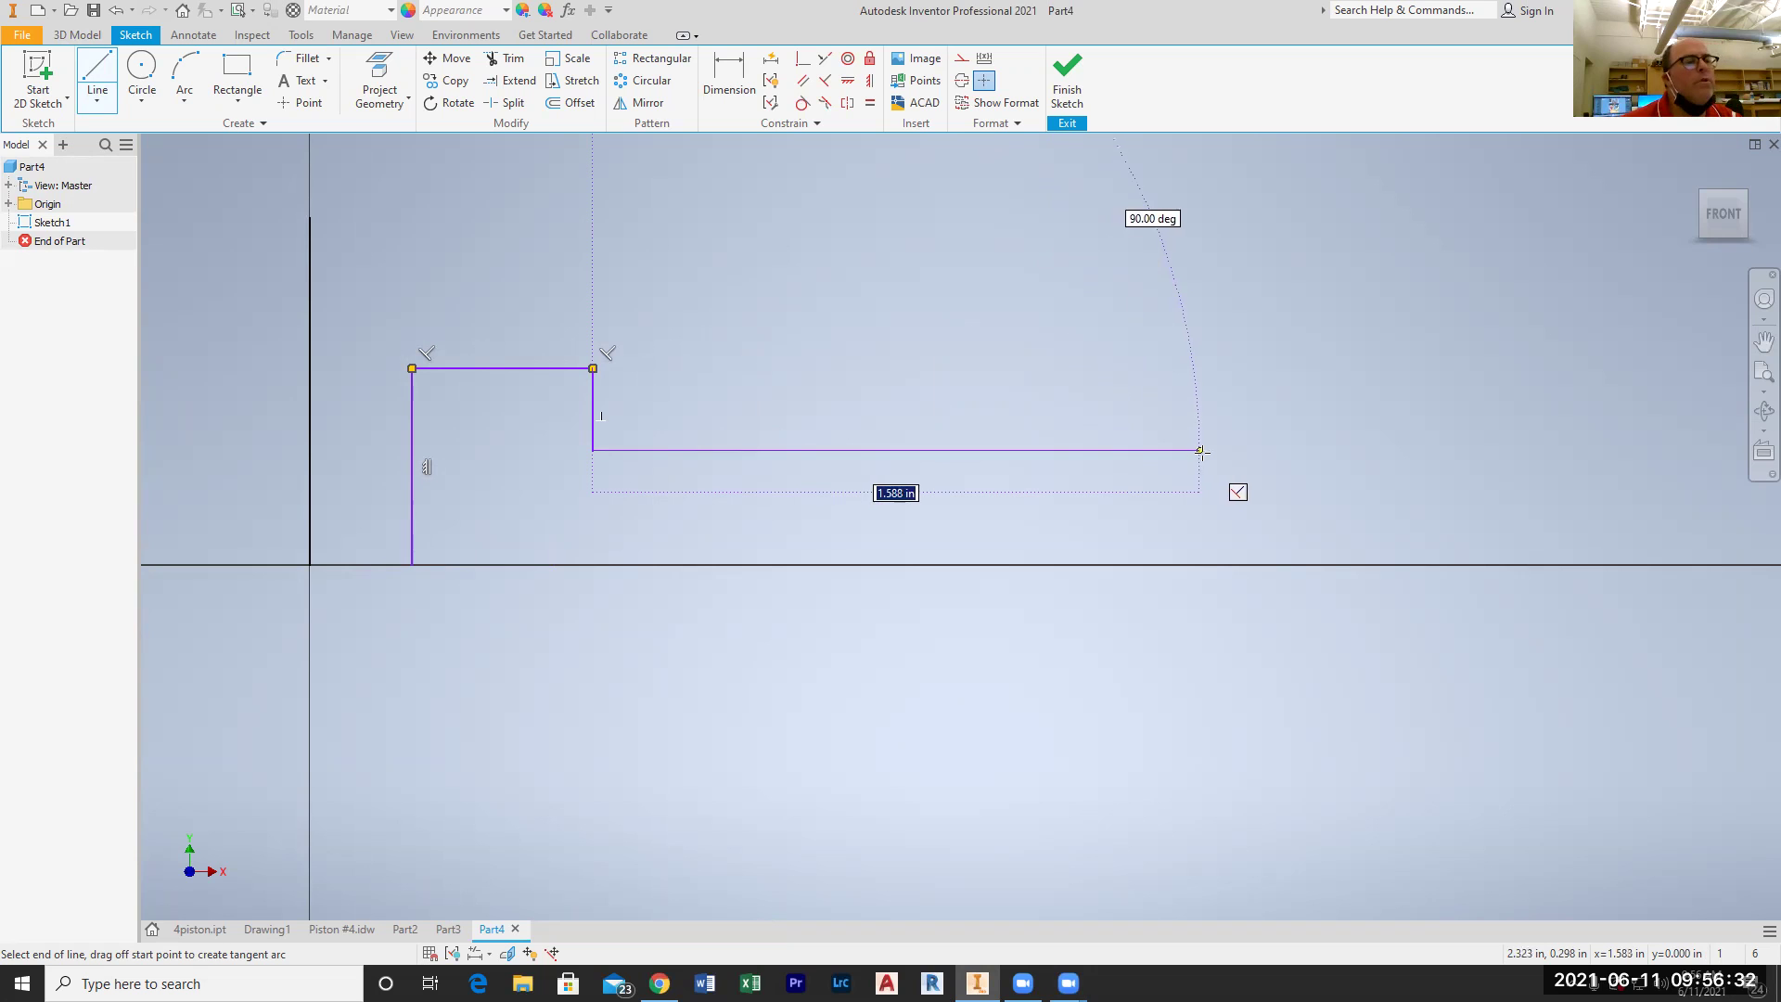
left_click(1352, 452)
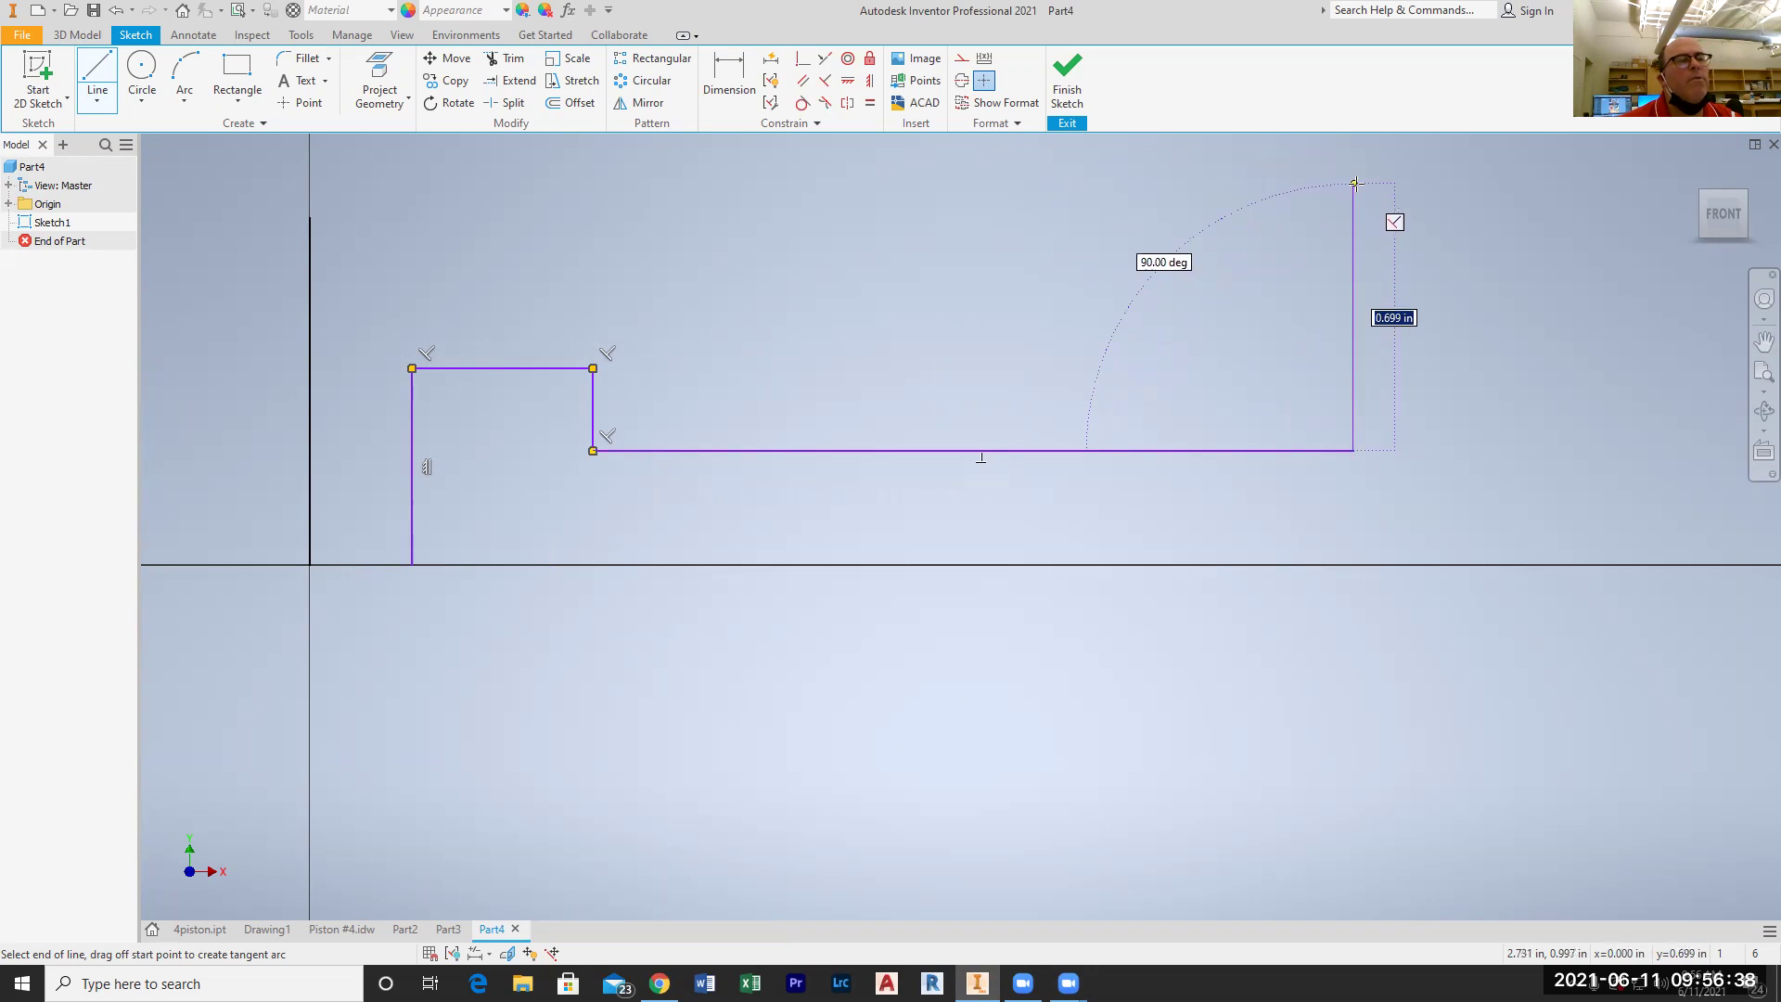
left_click(1354, 184)
left_click(1514, 183)
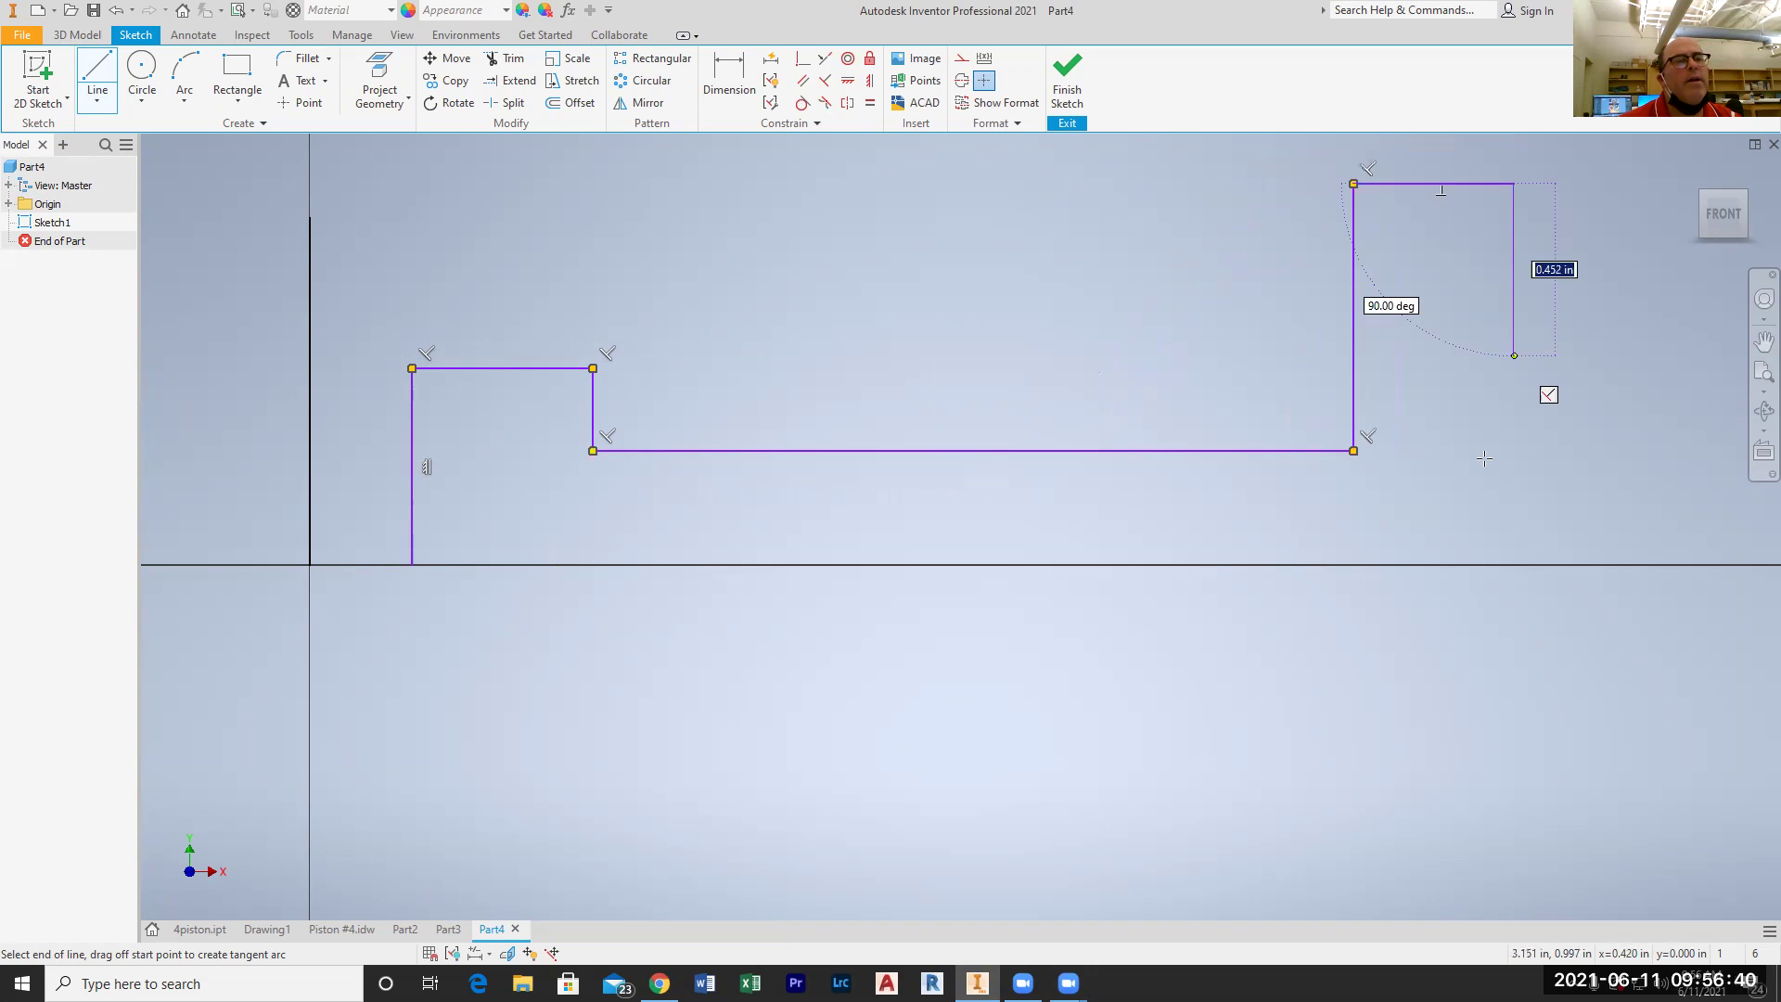
left_click(1514, 568)
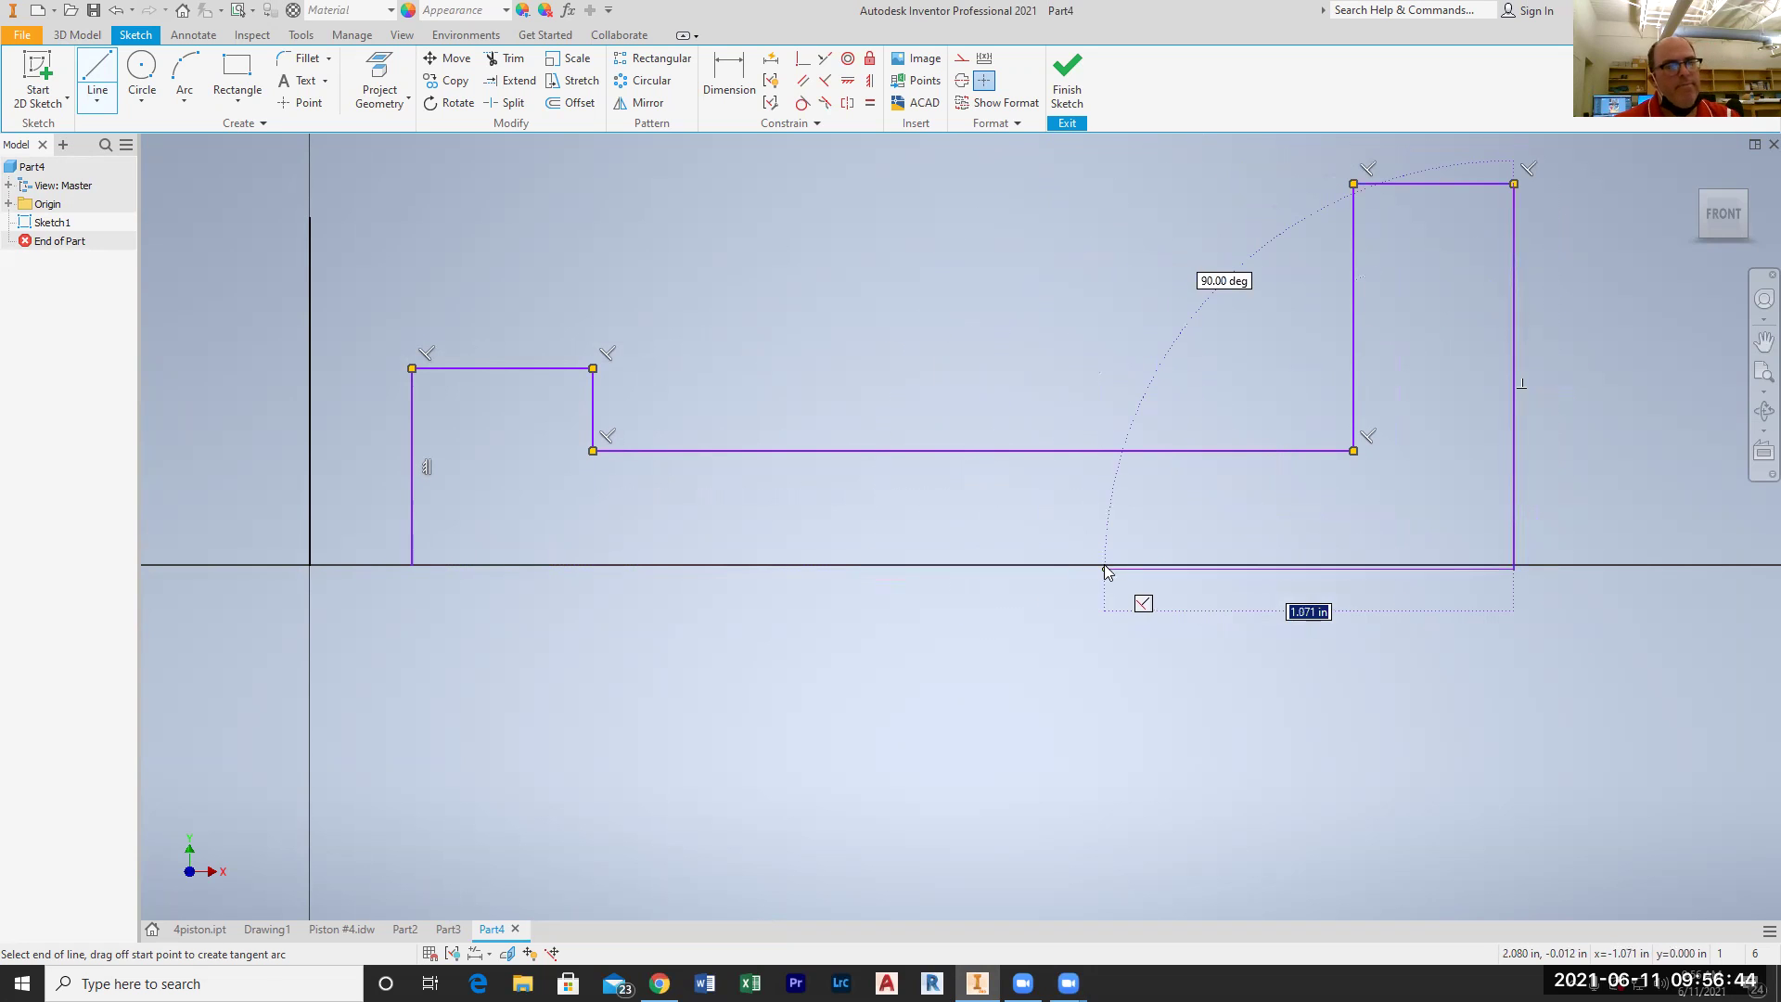
key("Escape")
Step: Replace the misplaced outer edge with a line down to the axis and close the profile
left_click(1512, 345)
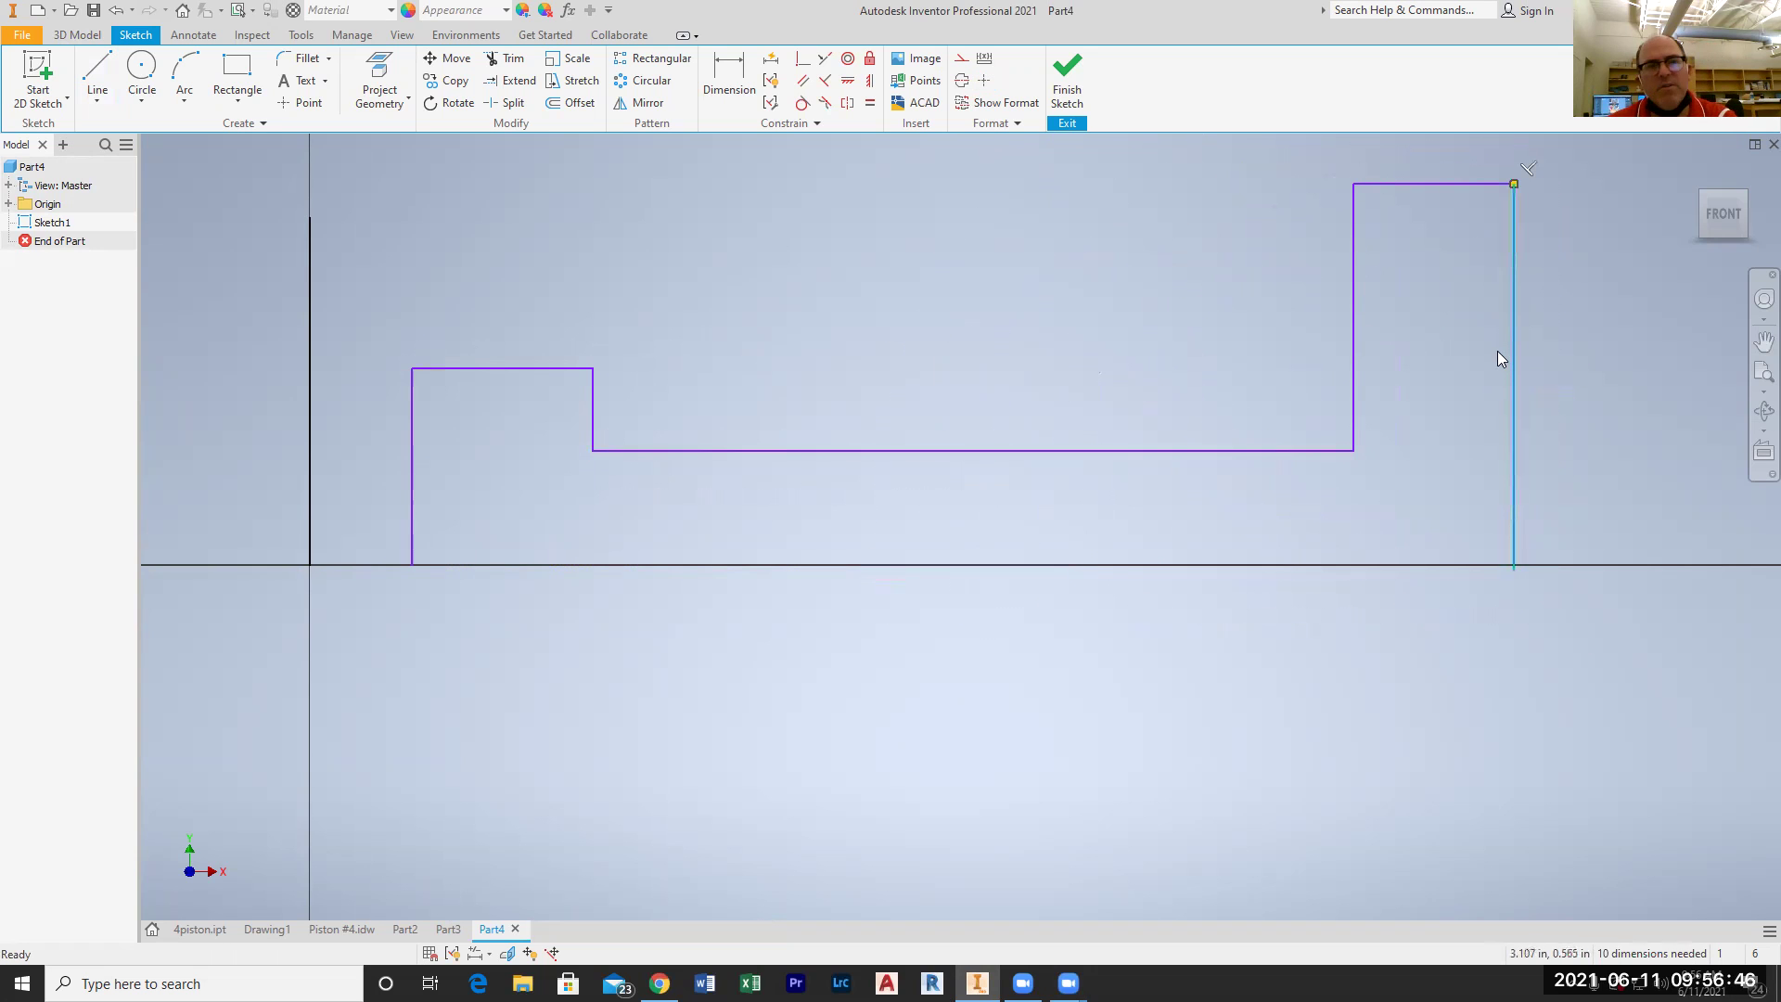
key("Delete")
left_click(97, 74)
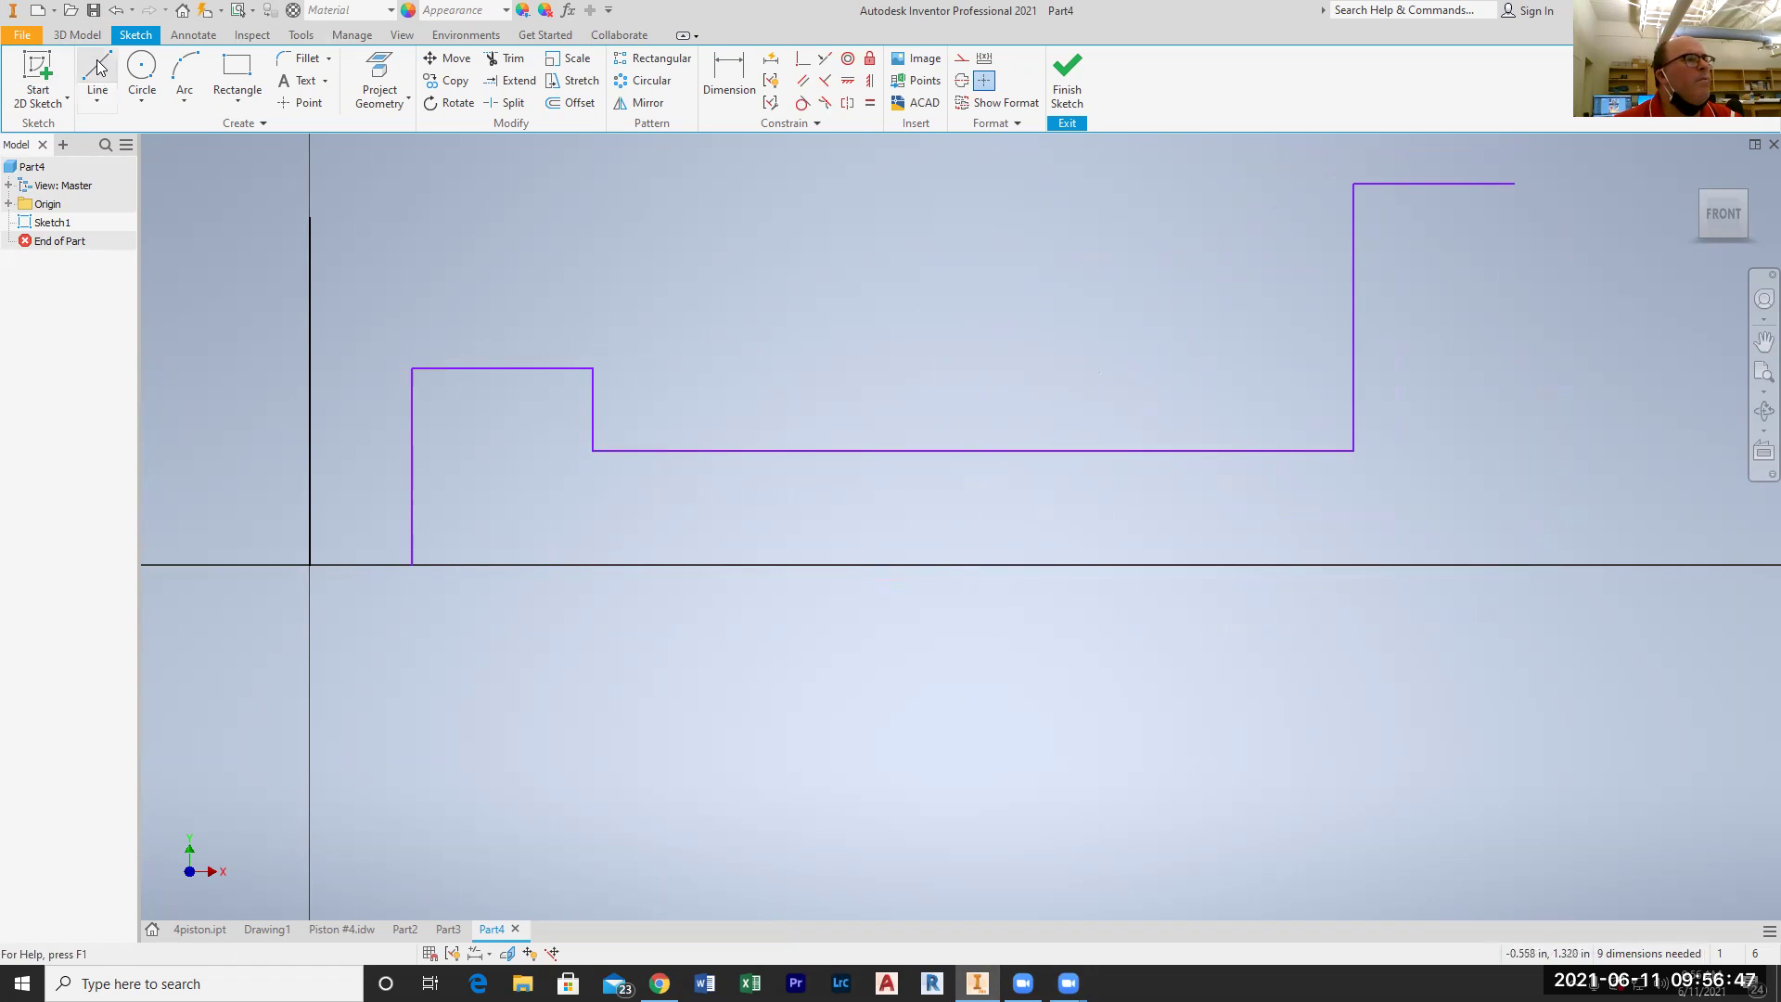
left_click(1513, 182)
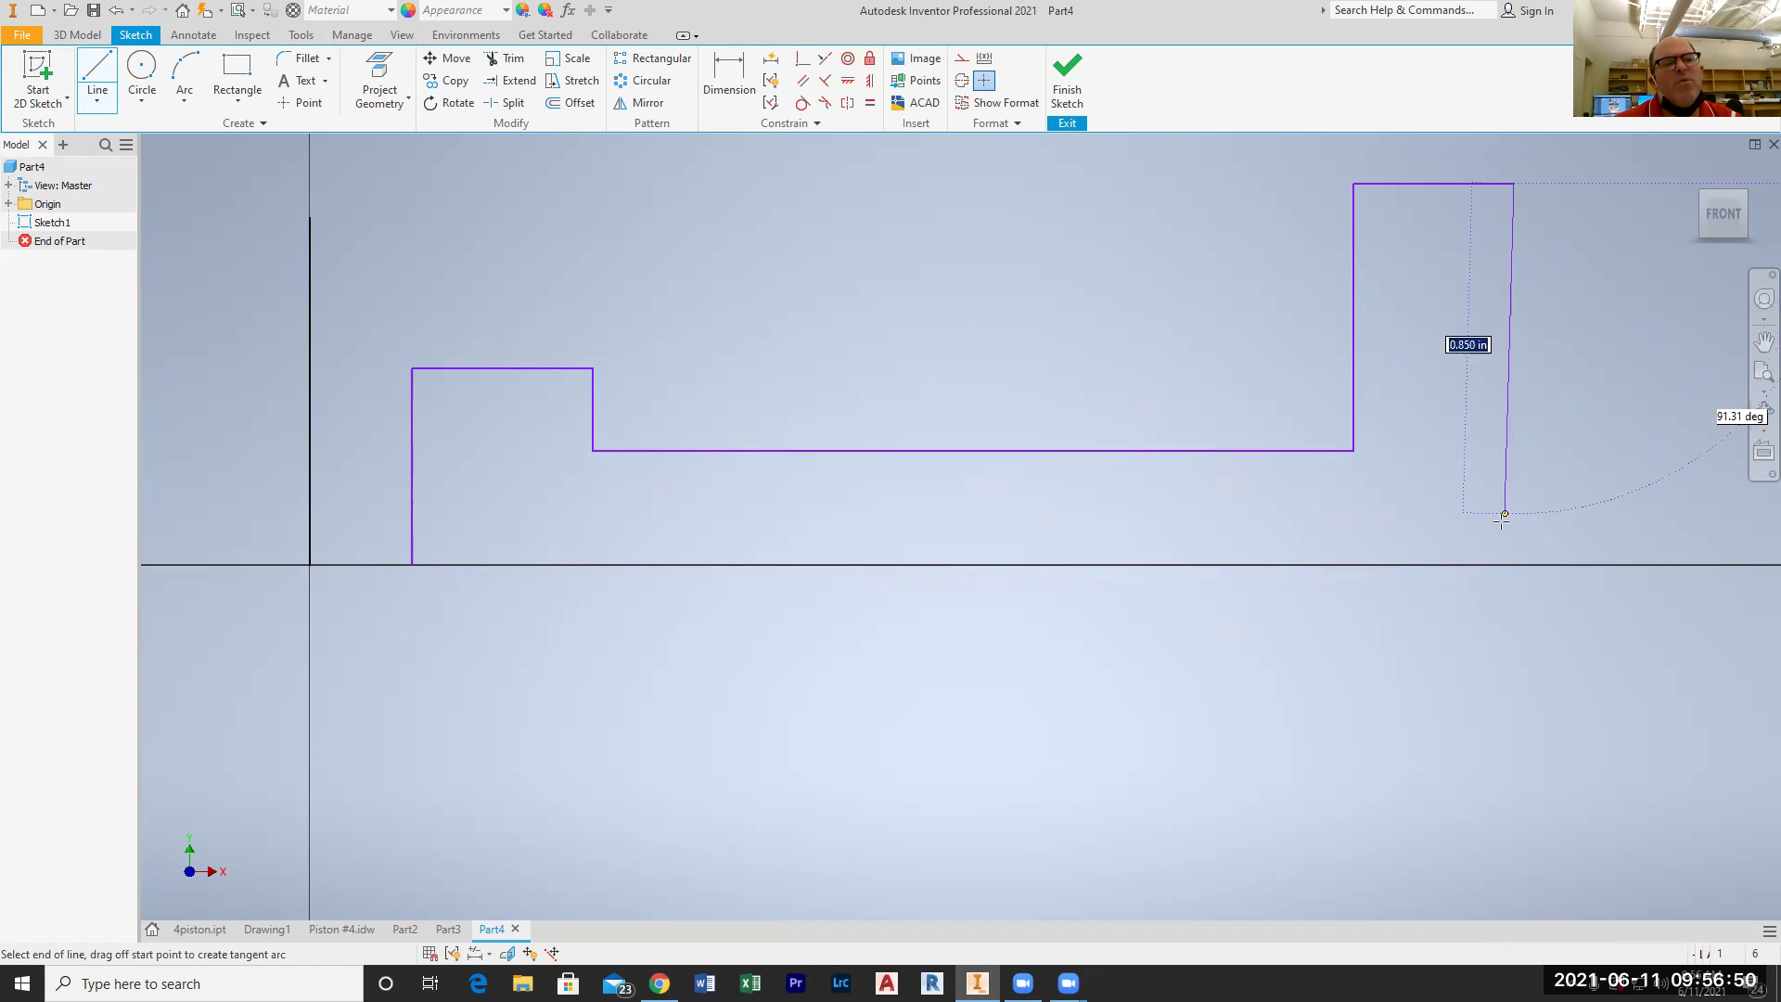
left_click(1514, 565)
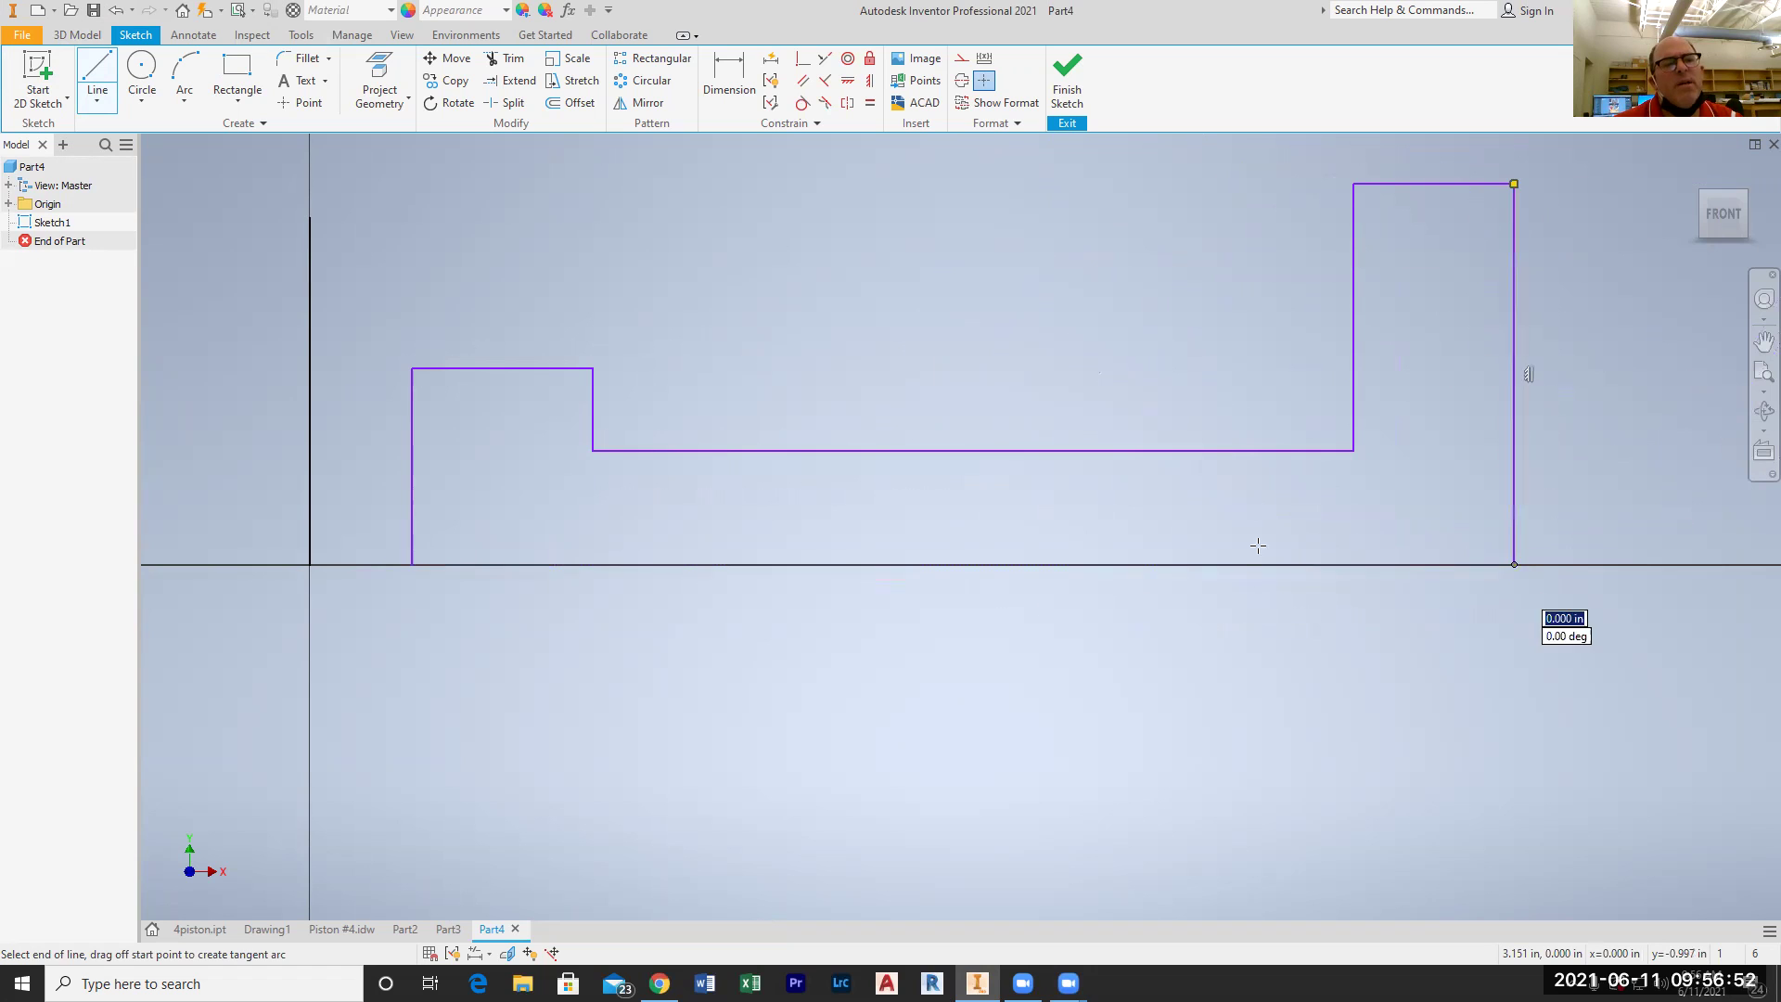
left_click(411, 564)
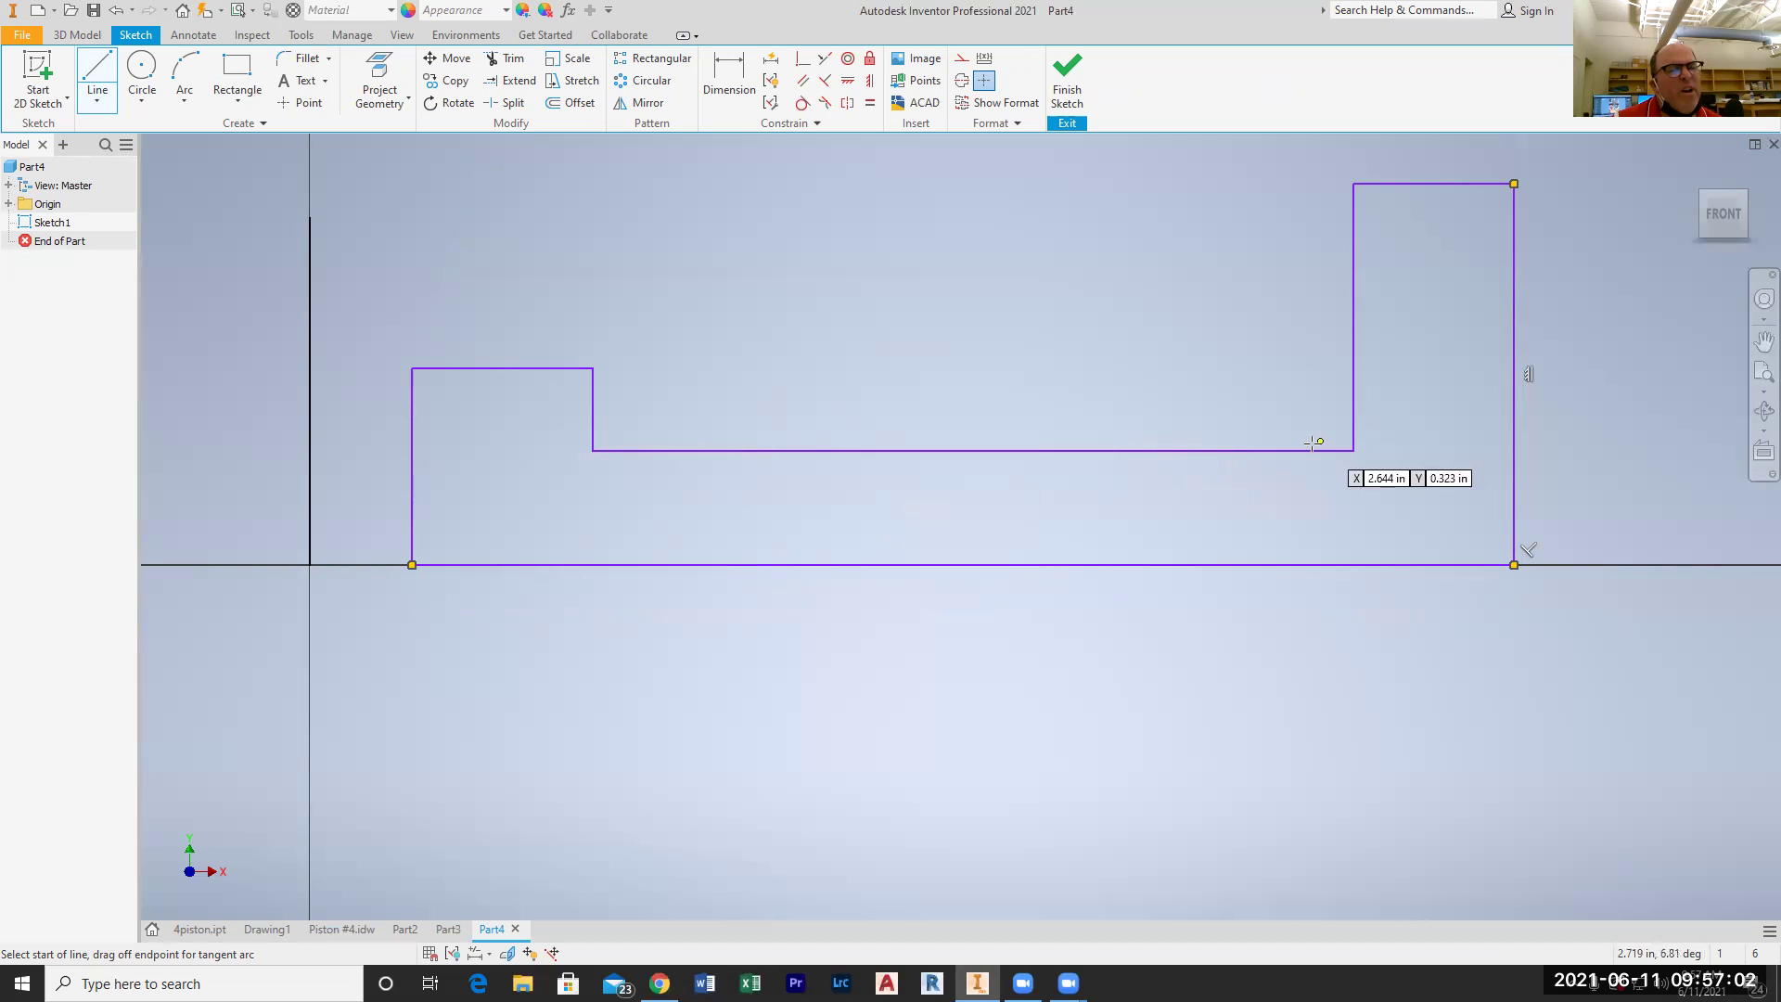
key("Escape")
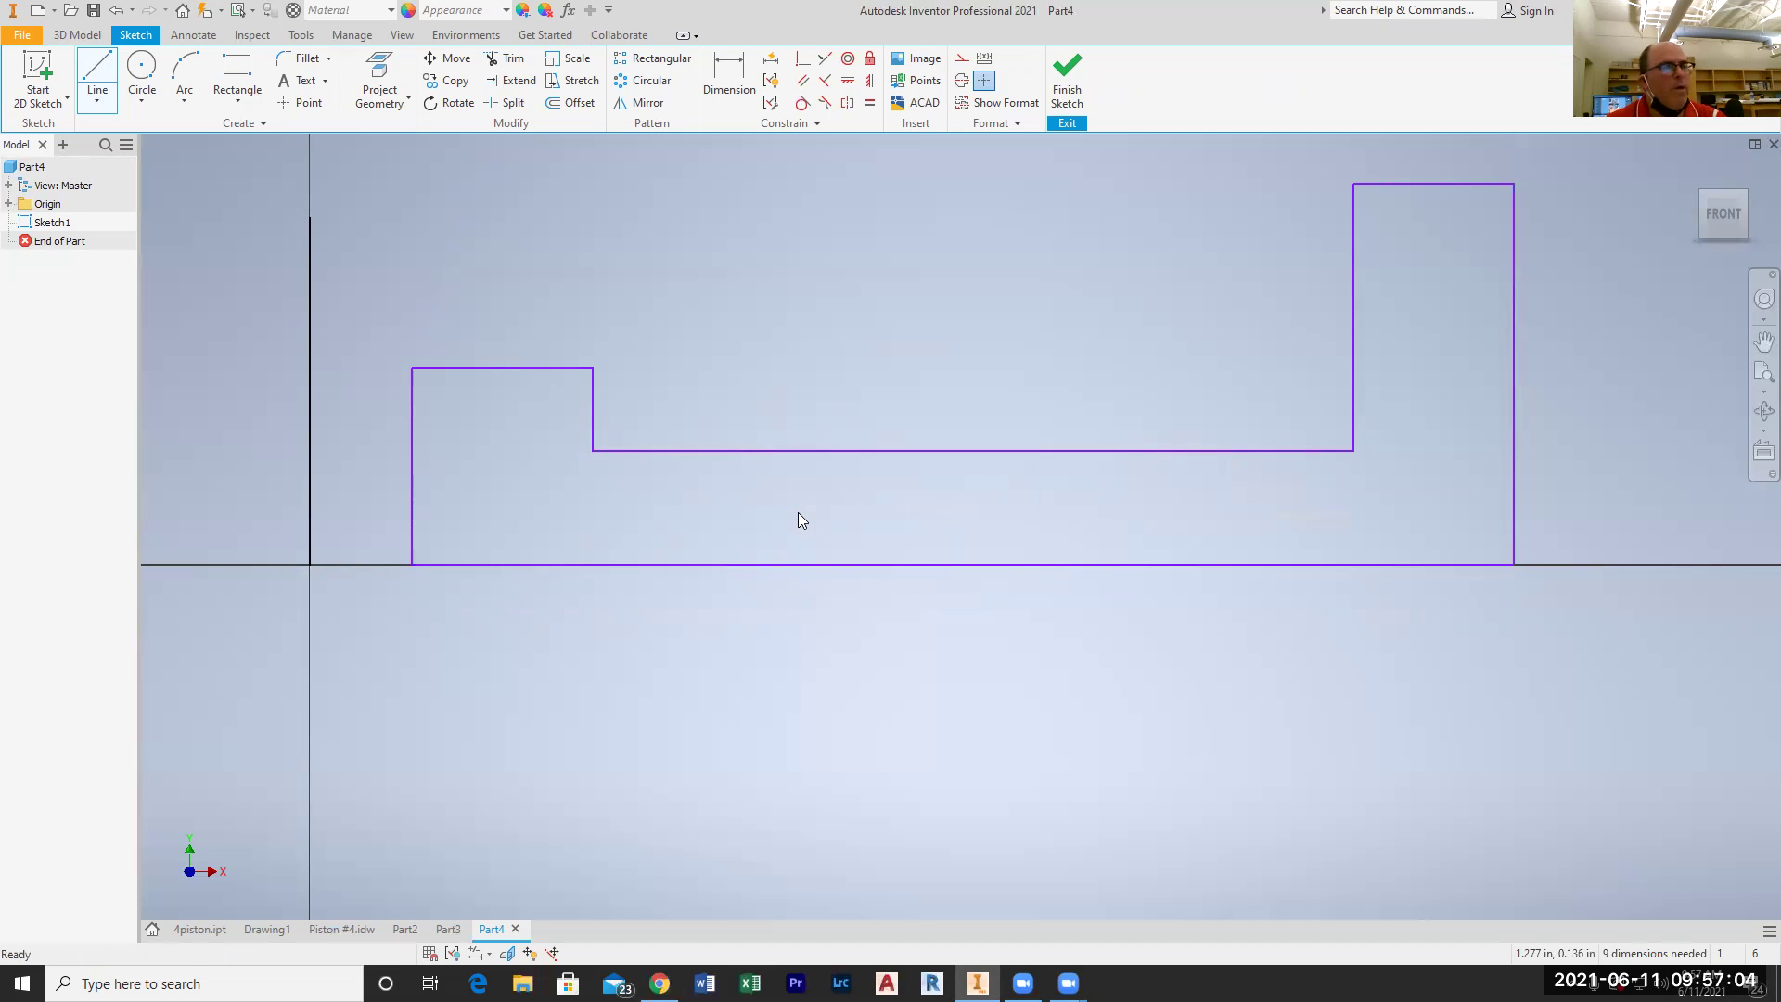
Step: Dimension the profile's overall height at .875 and overall width at 2.250
left_click(729, 74)
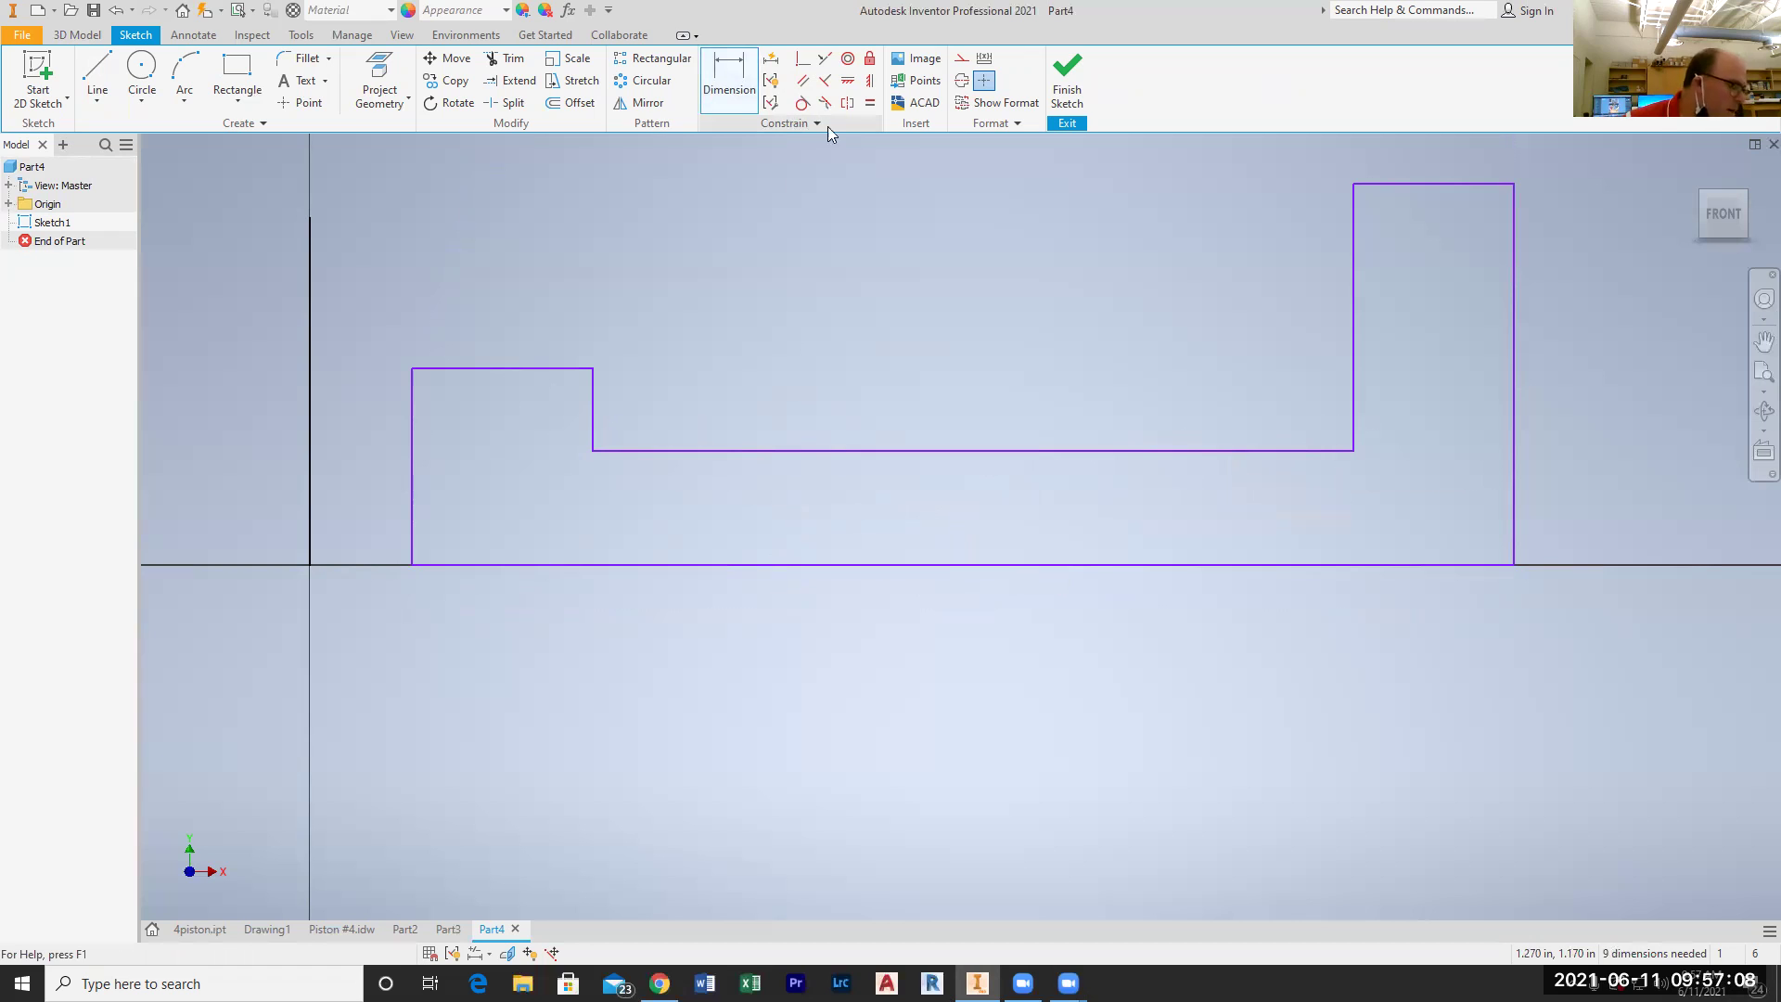
left_click(1486, 184)
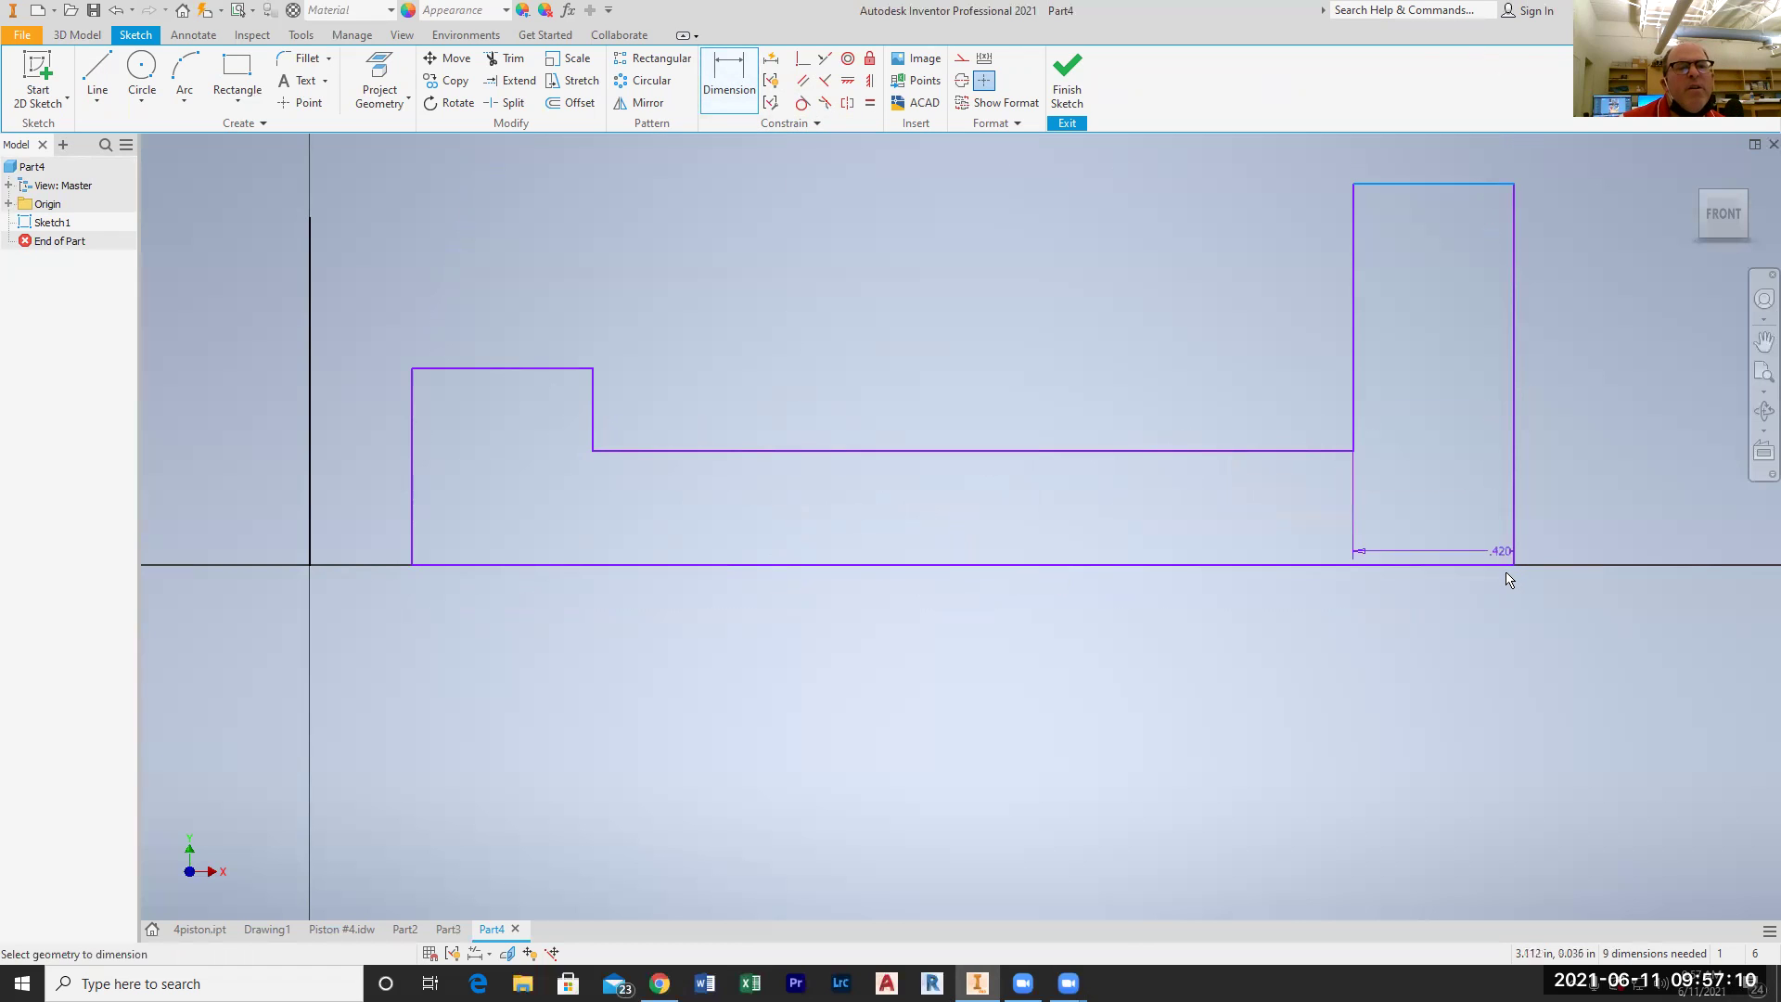
left_click(1494, 568)
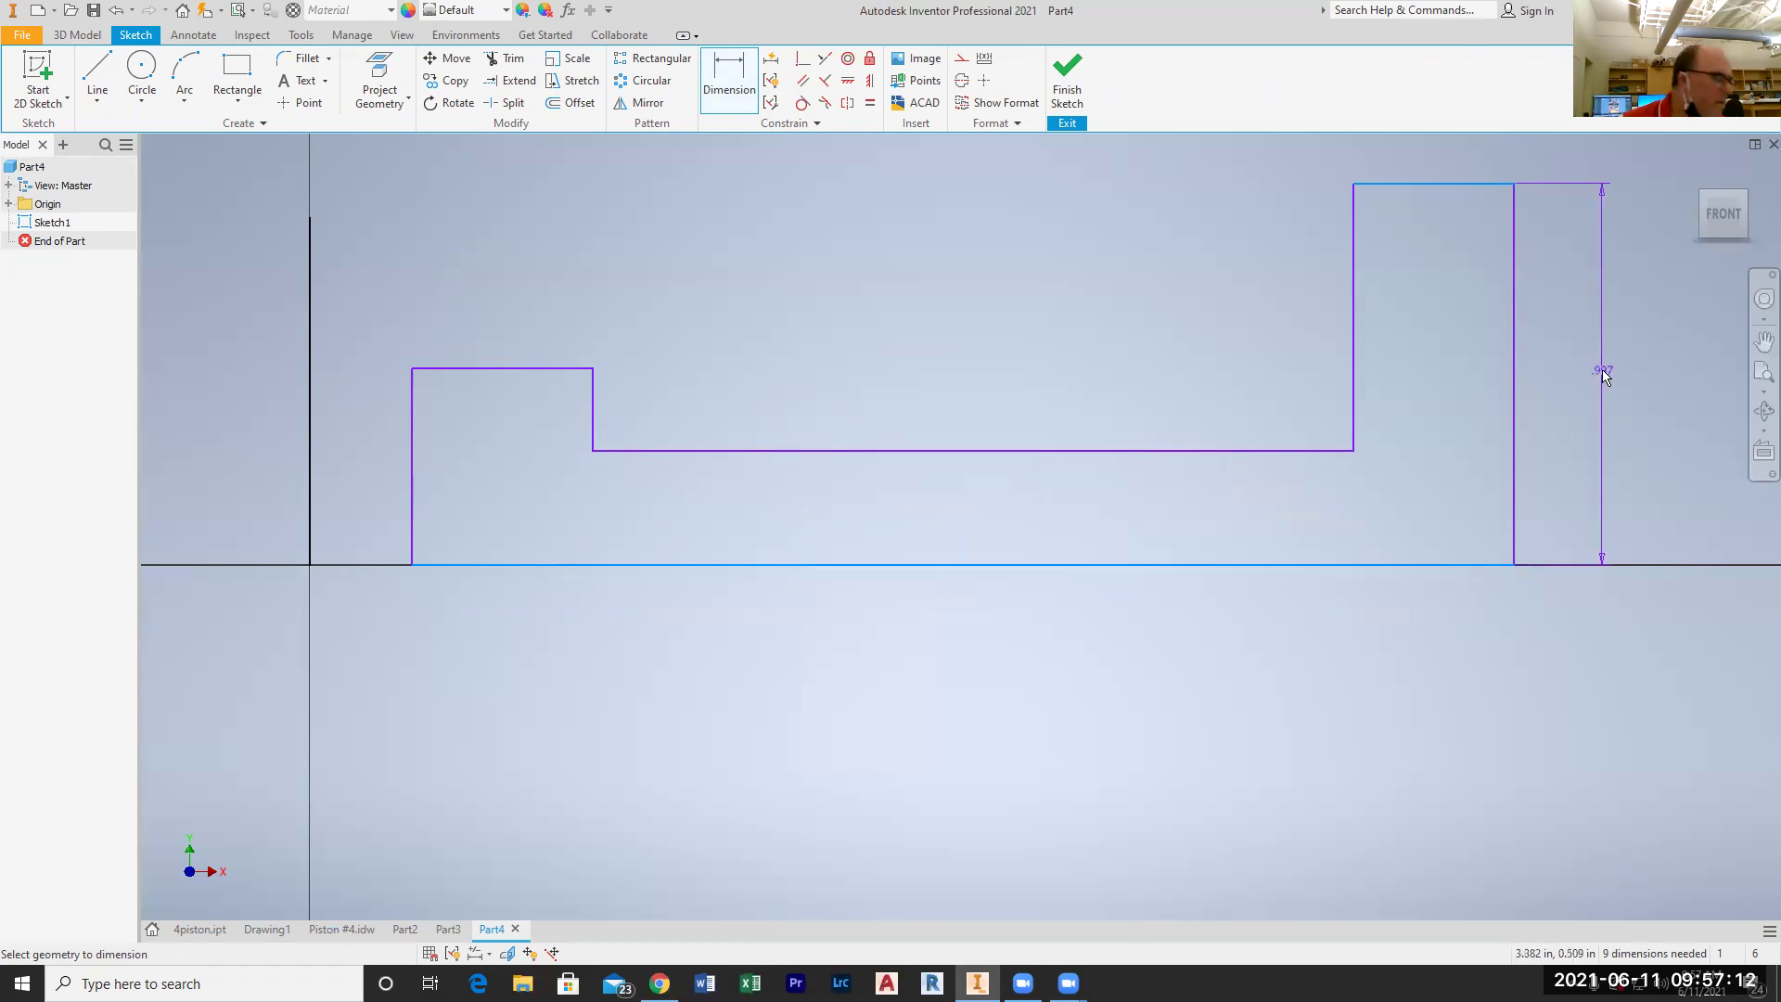
left_click(1606, 376)
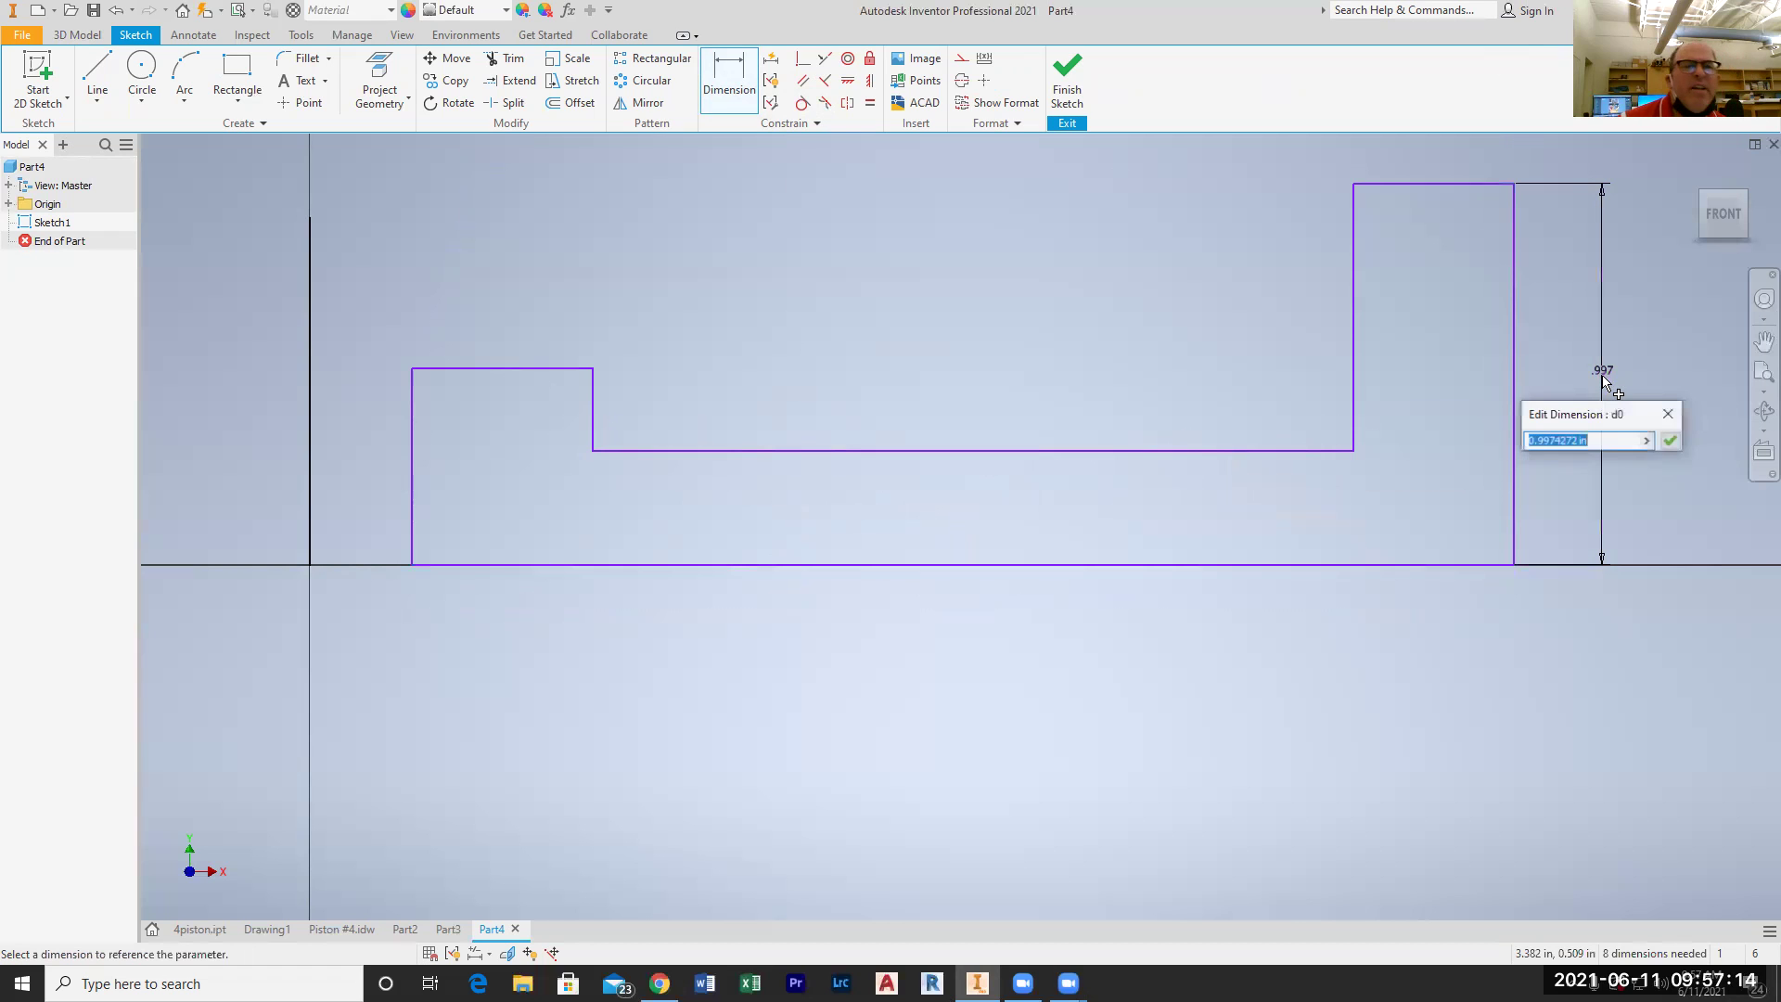
type(".")
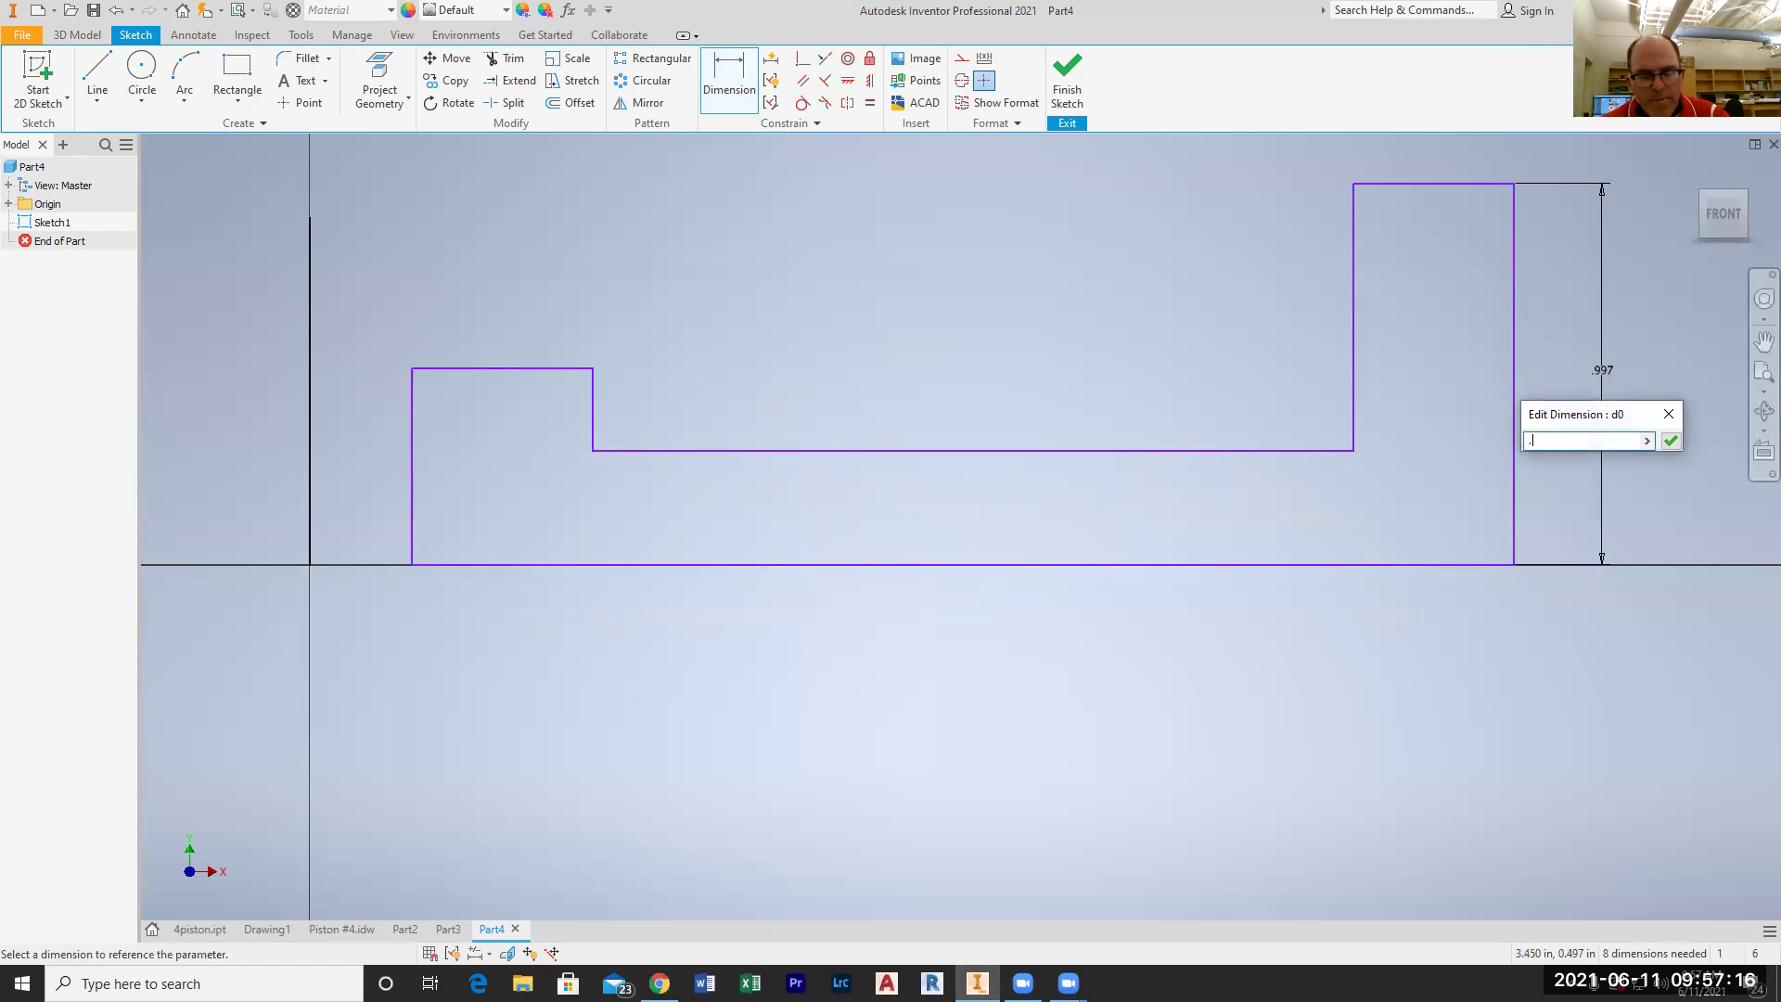
type("875")
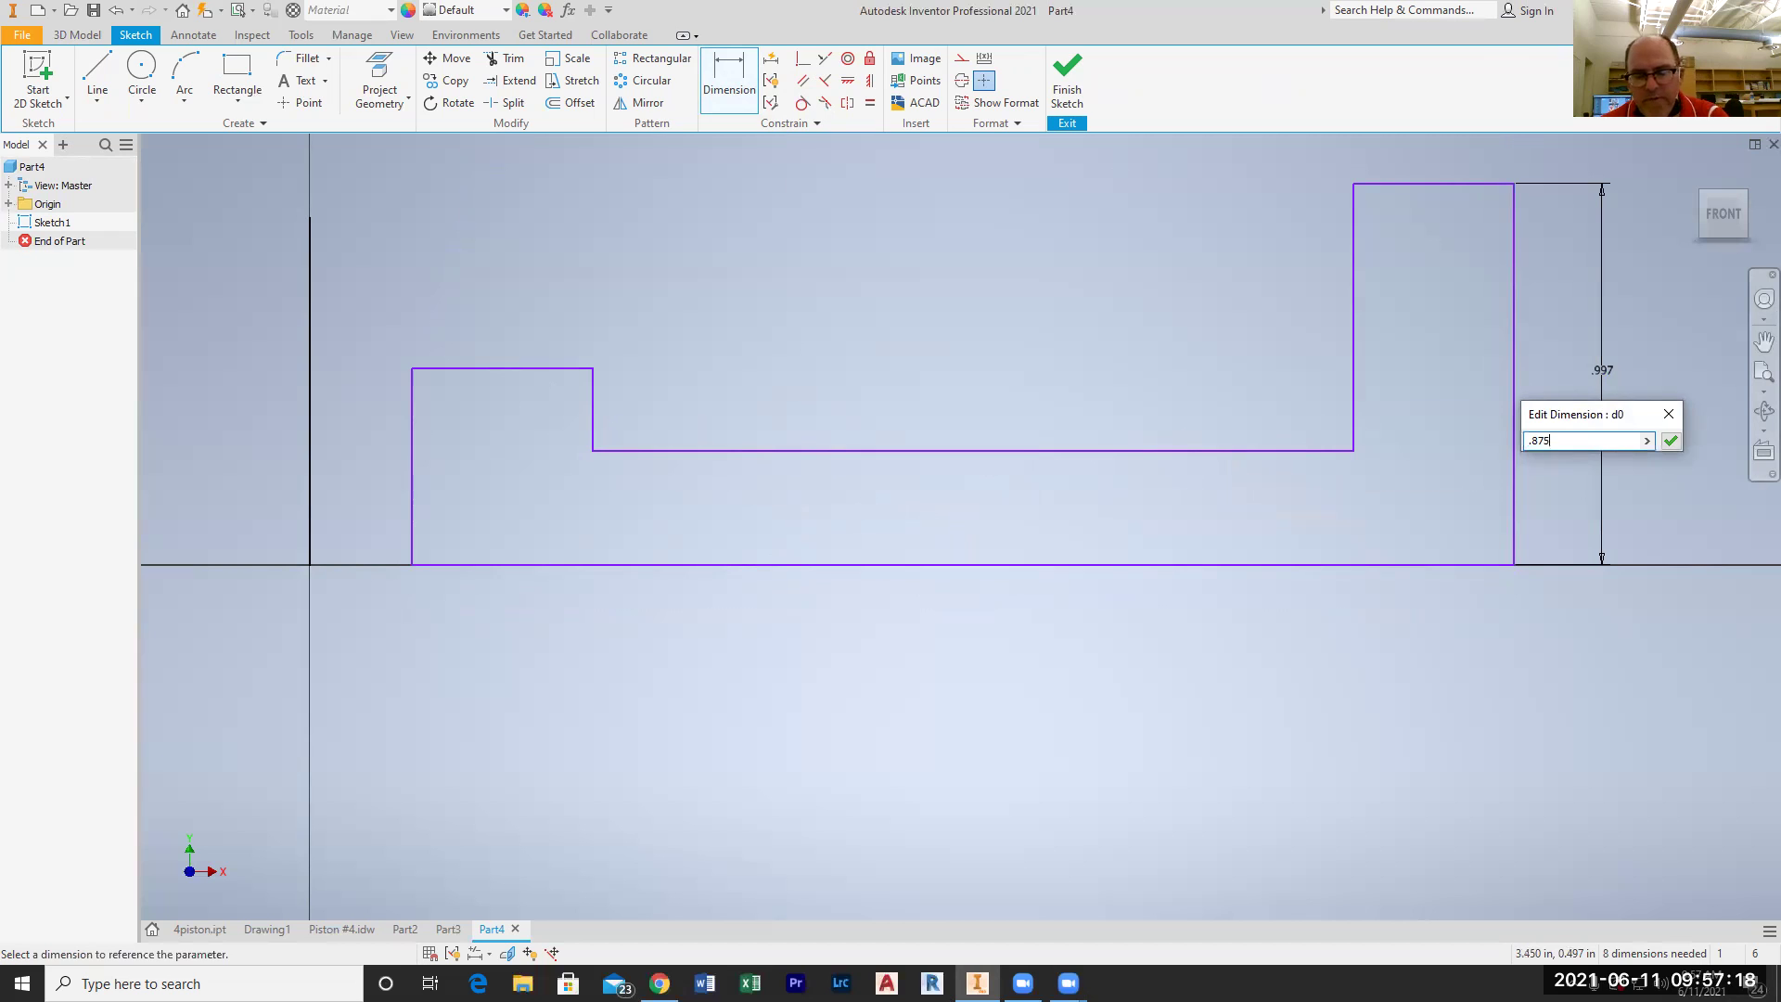
key("Return")
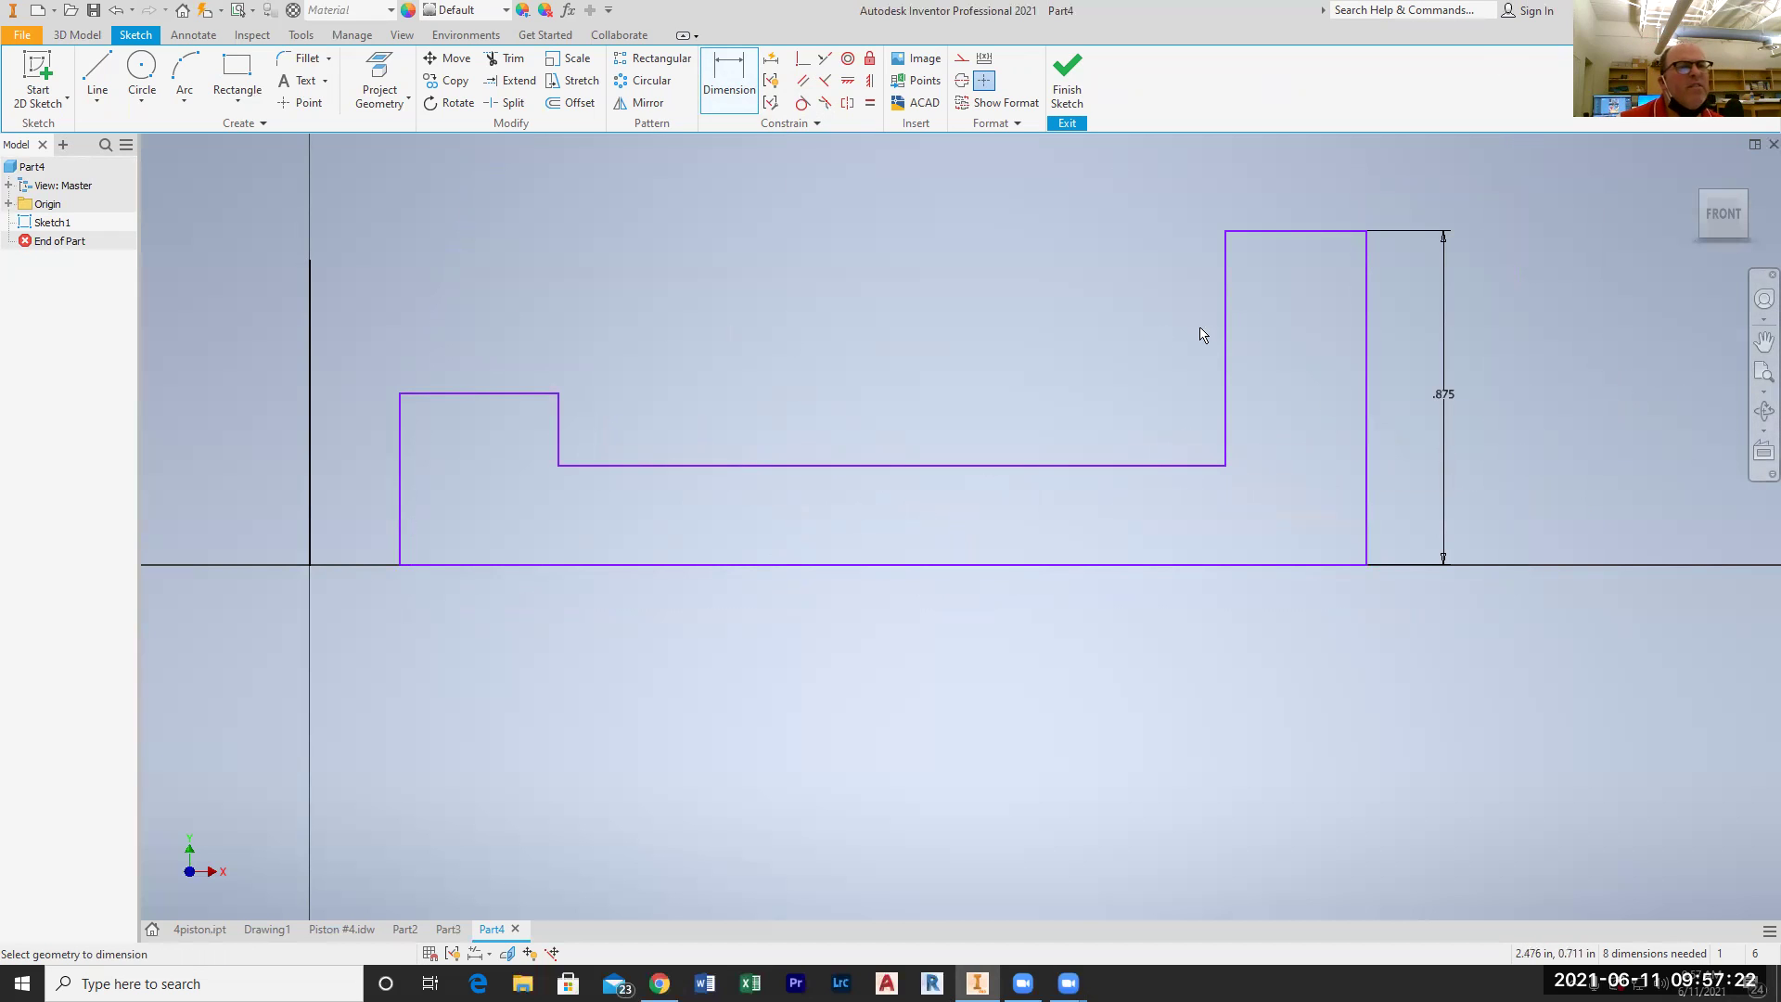
left_click(311, 339)
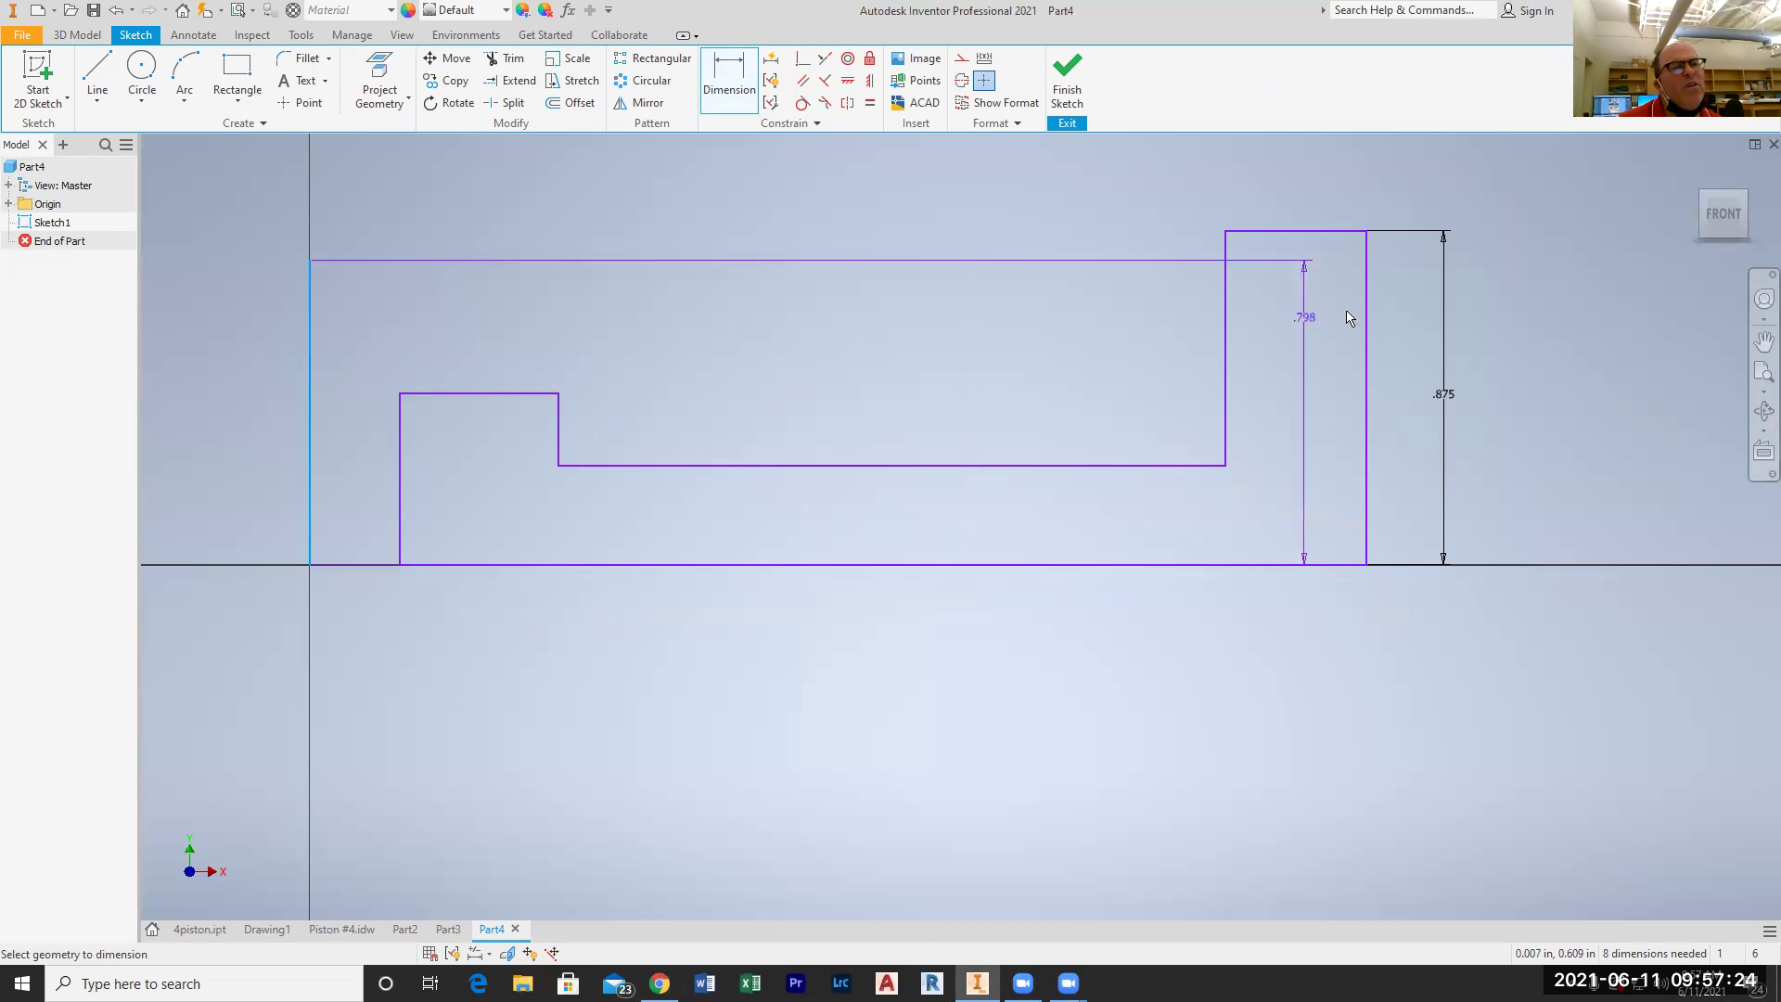
left_click(1365, 311)
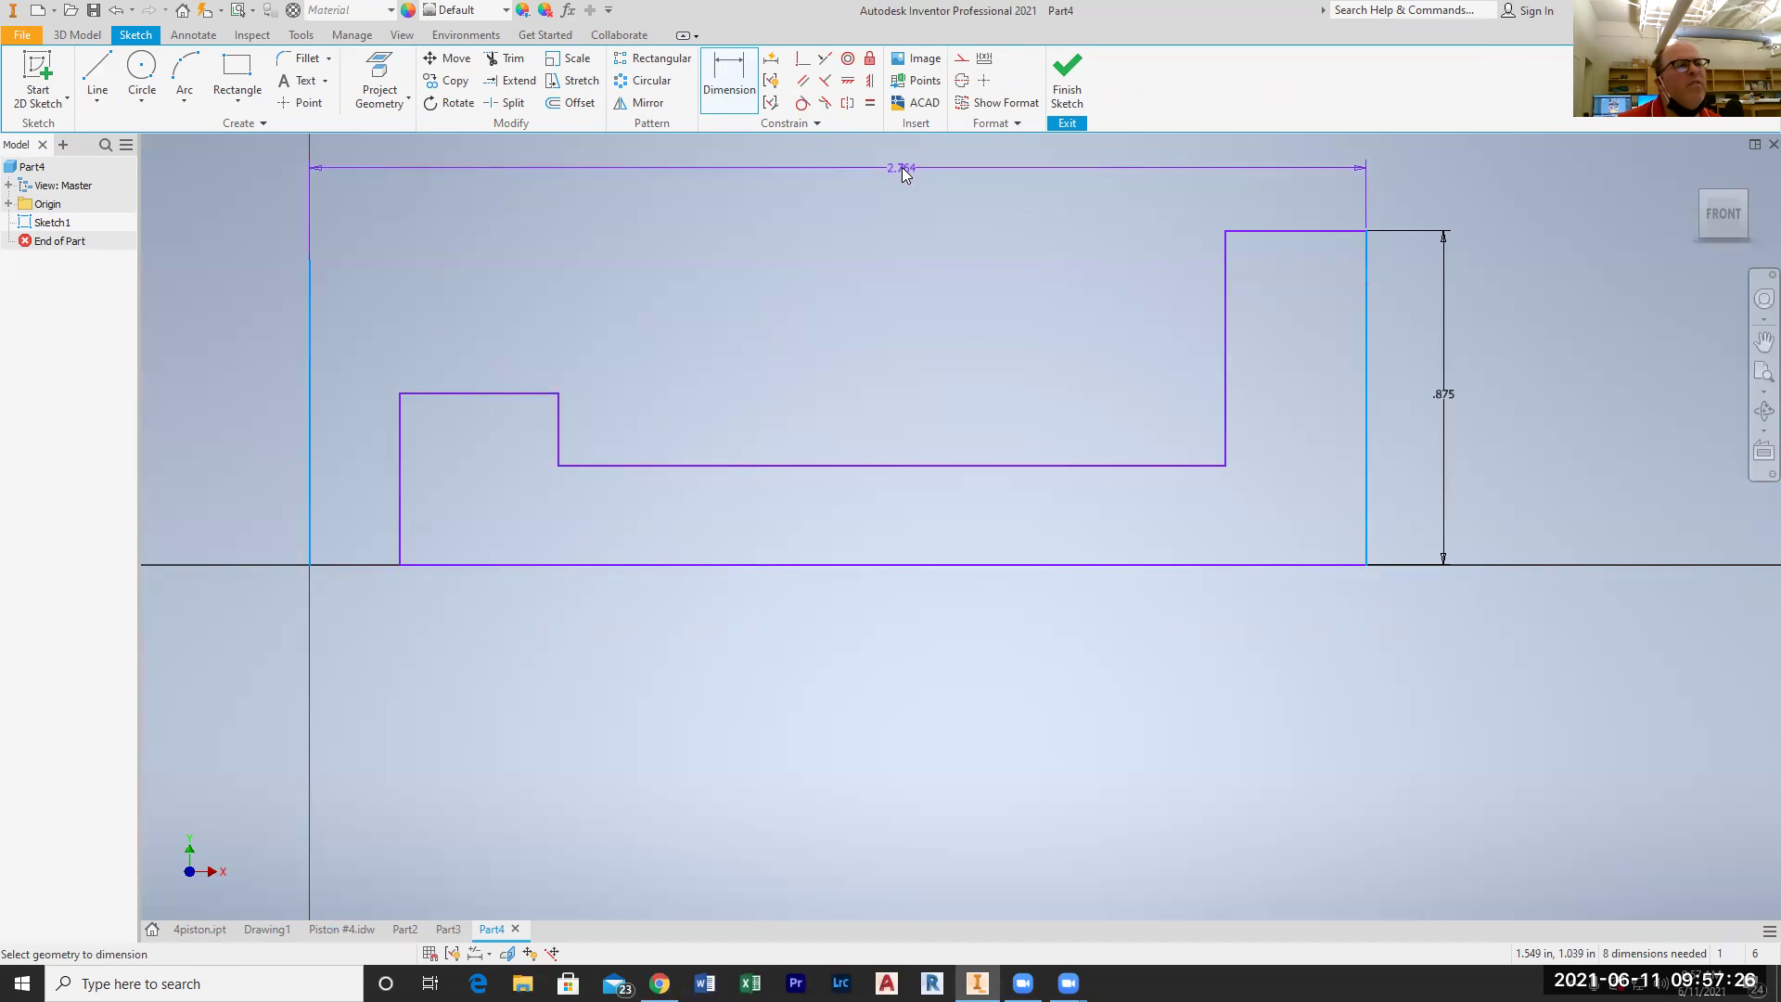
left_click(907, 172)
type("2")
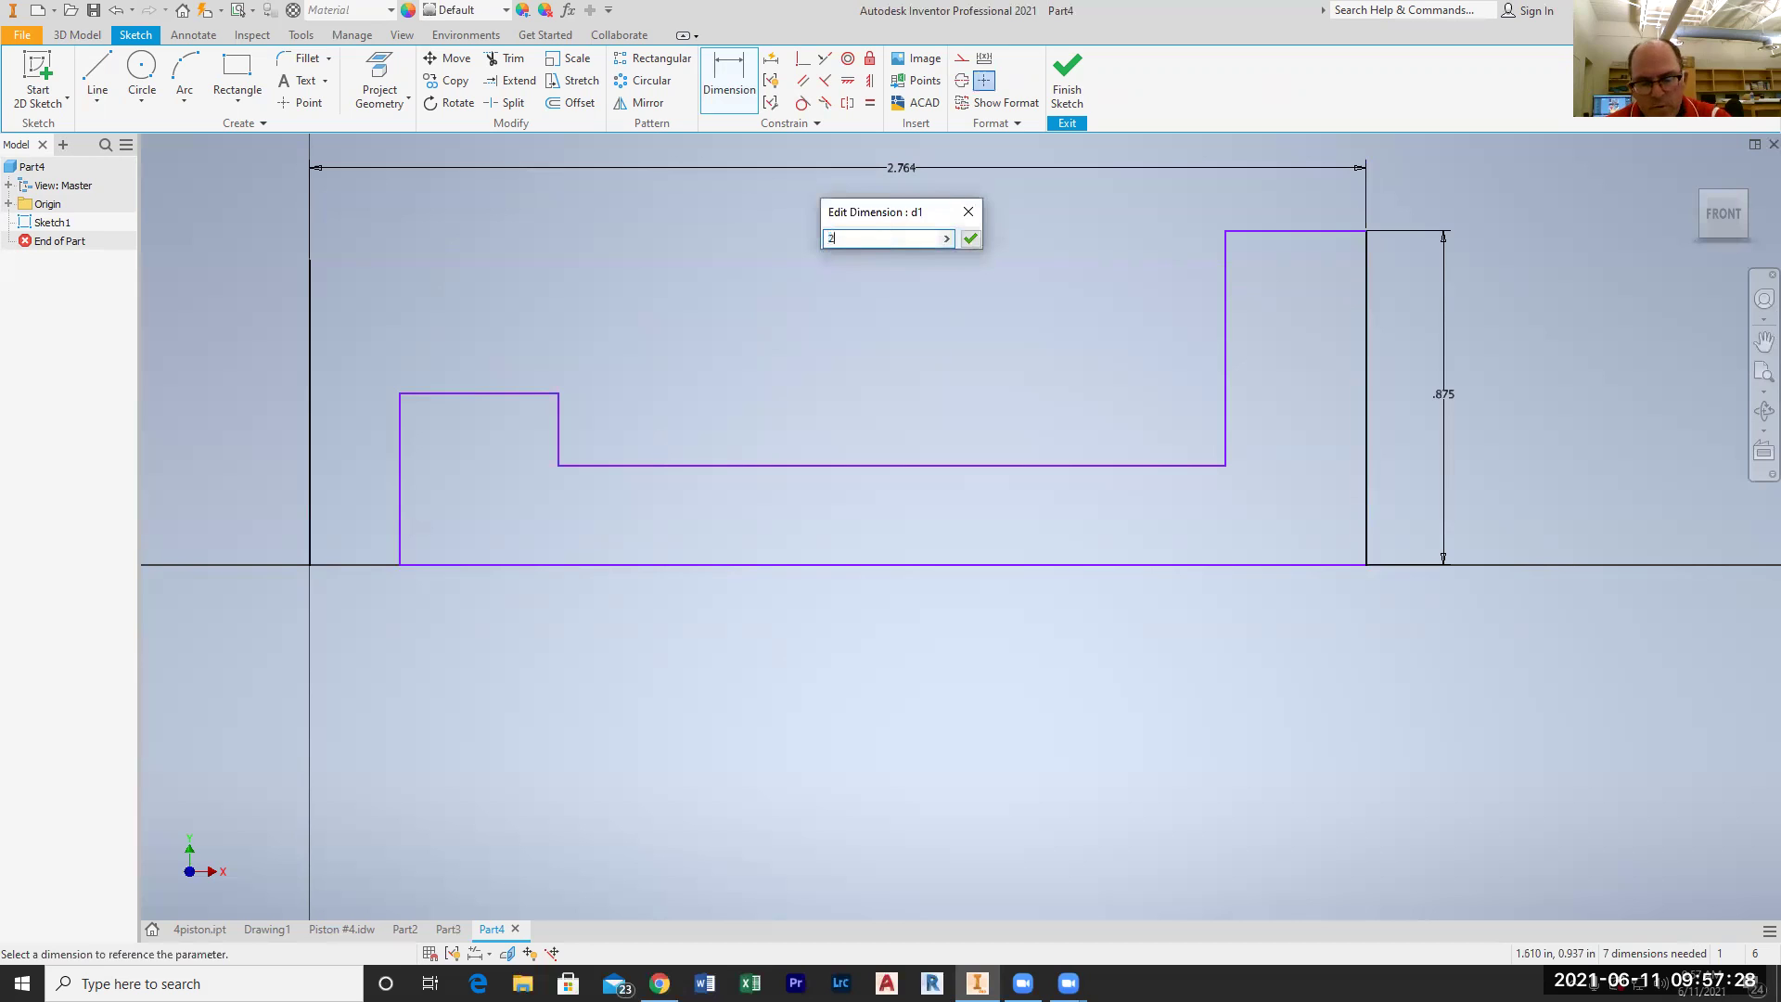
type(".25")
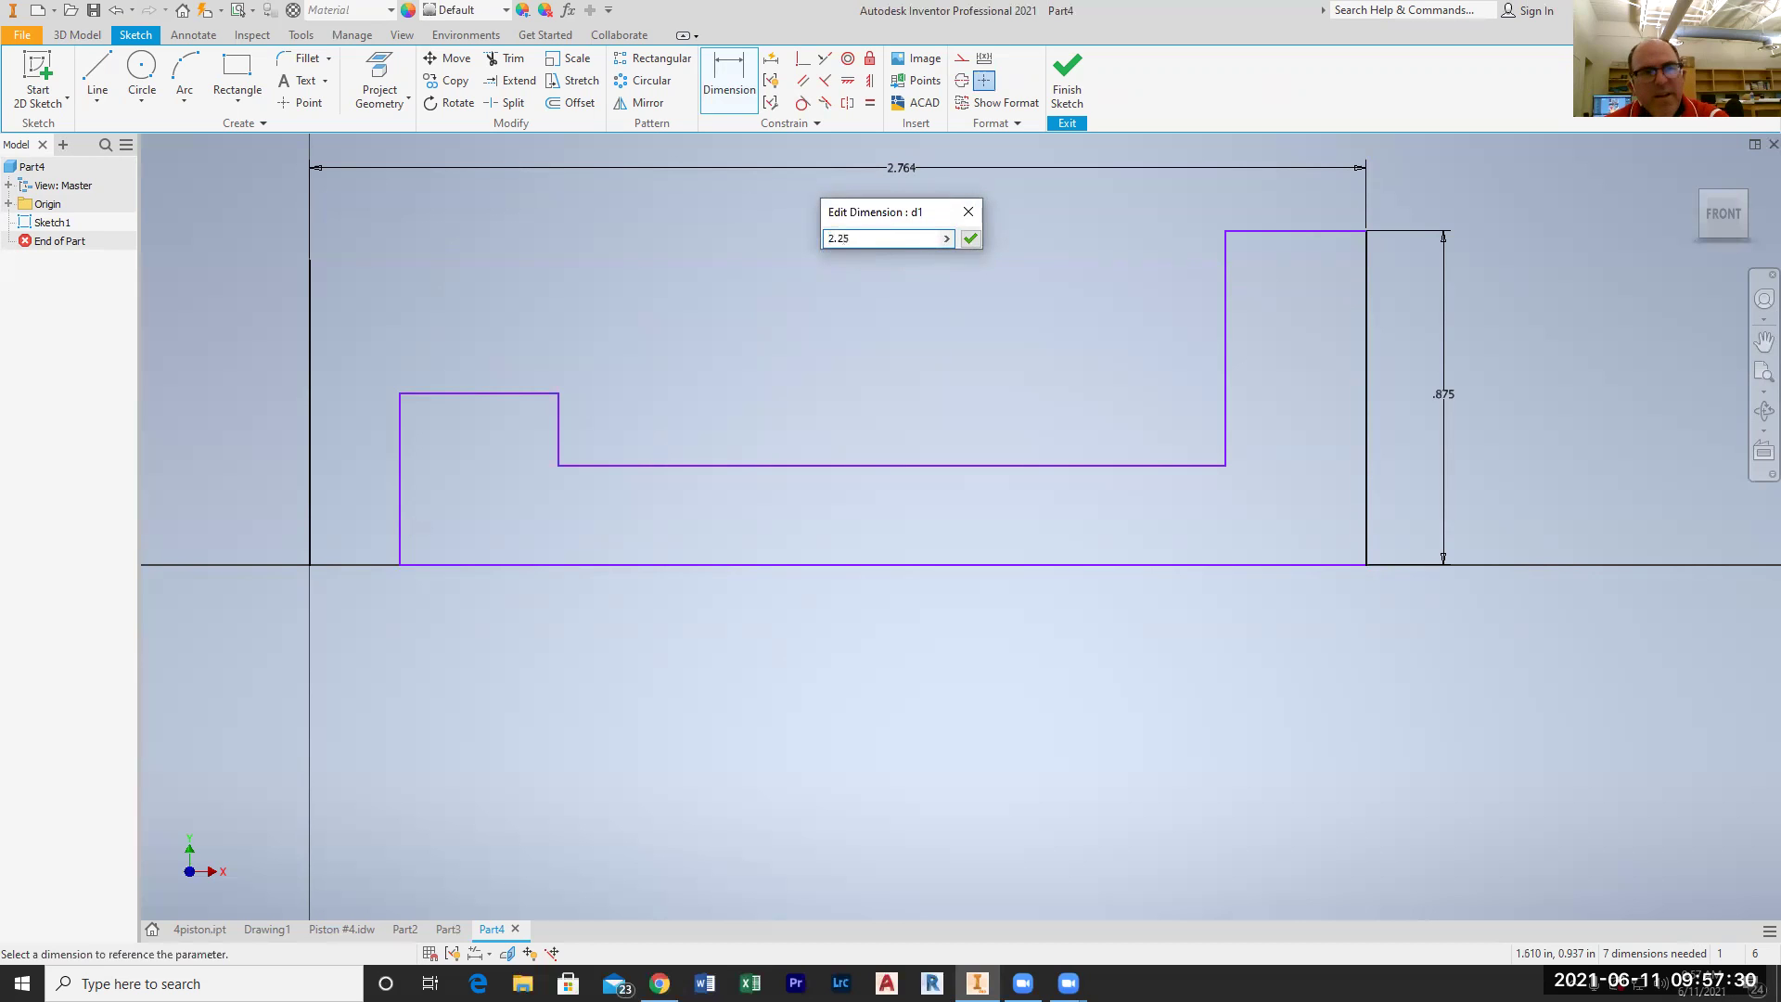
key("Return")
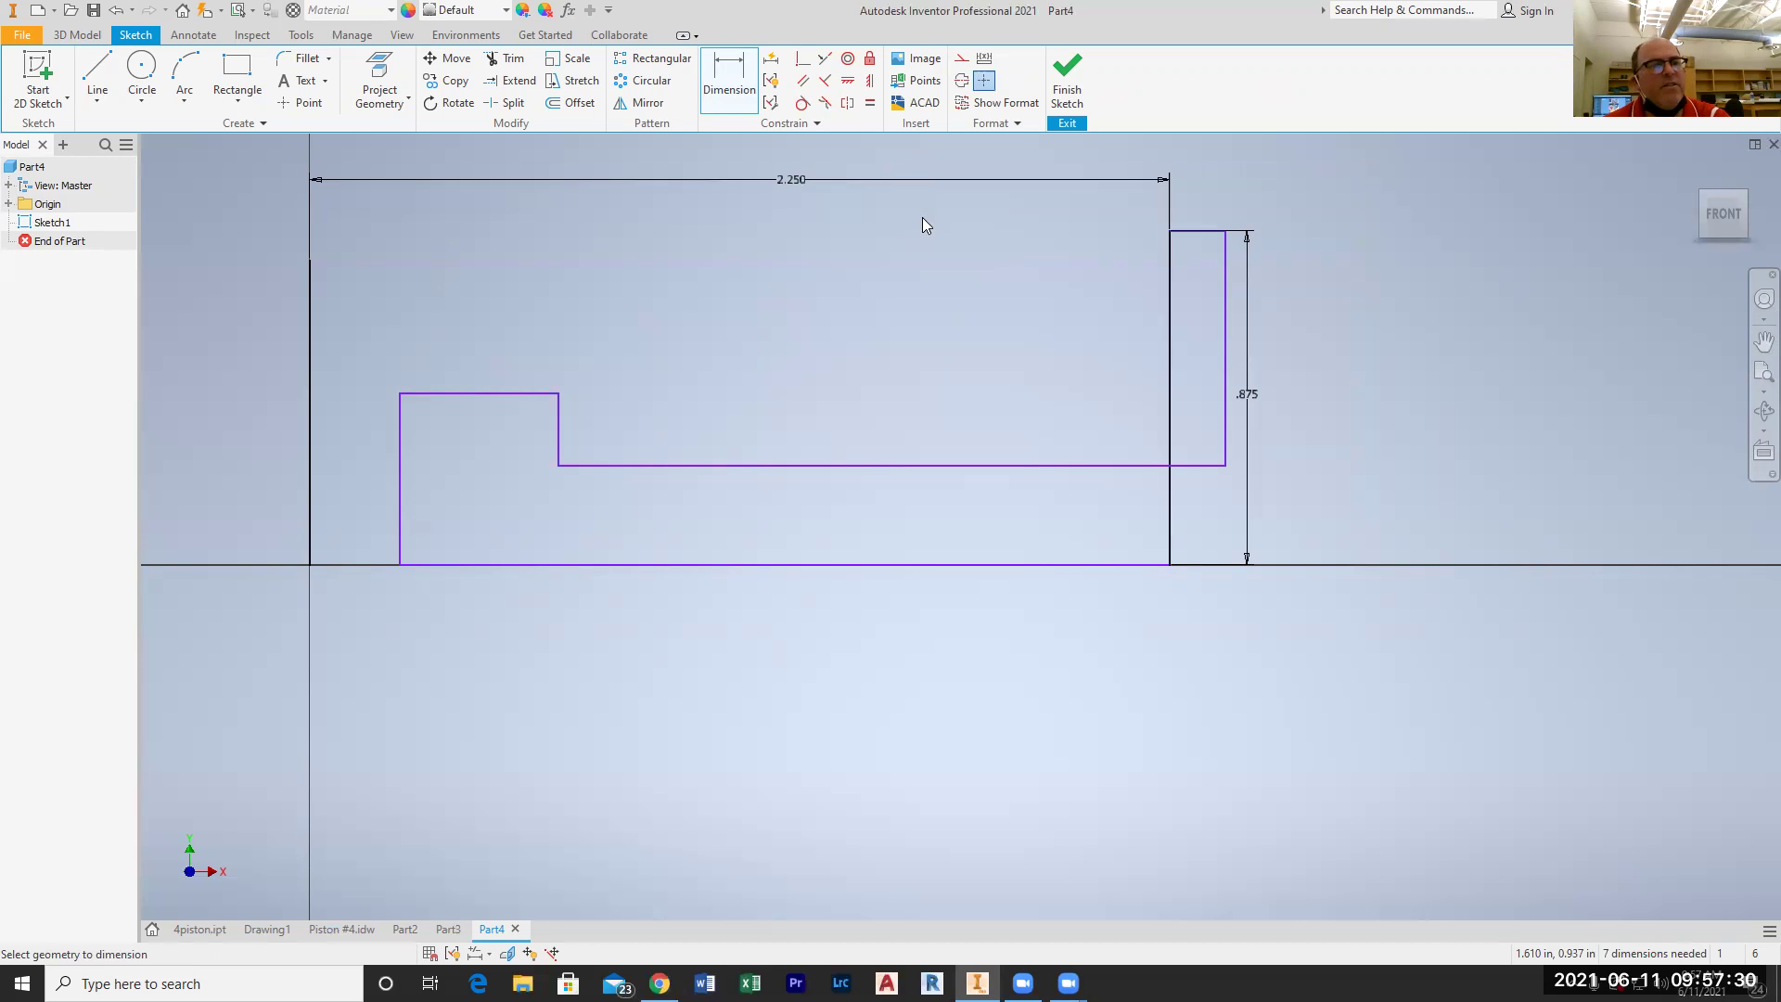
Step: Dimension the inner width at 2.000 and the recess floor height at .375
left_click(312, 323)
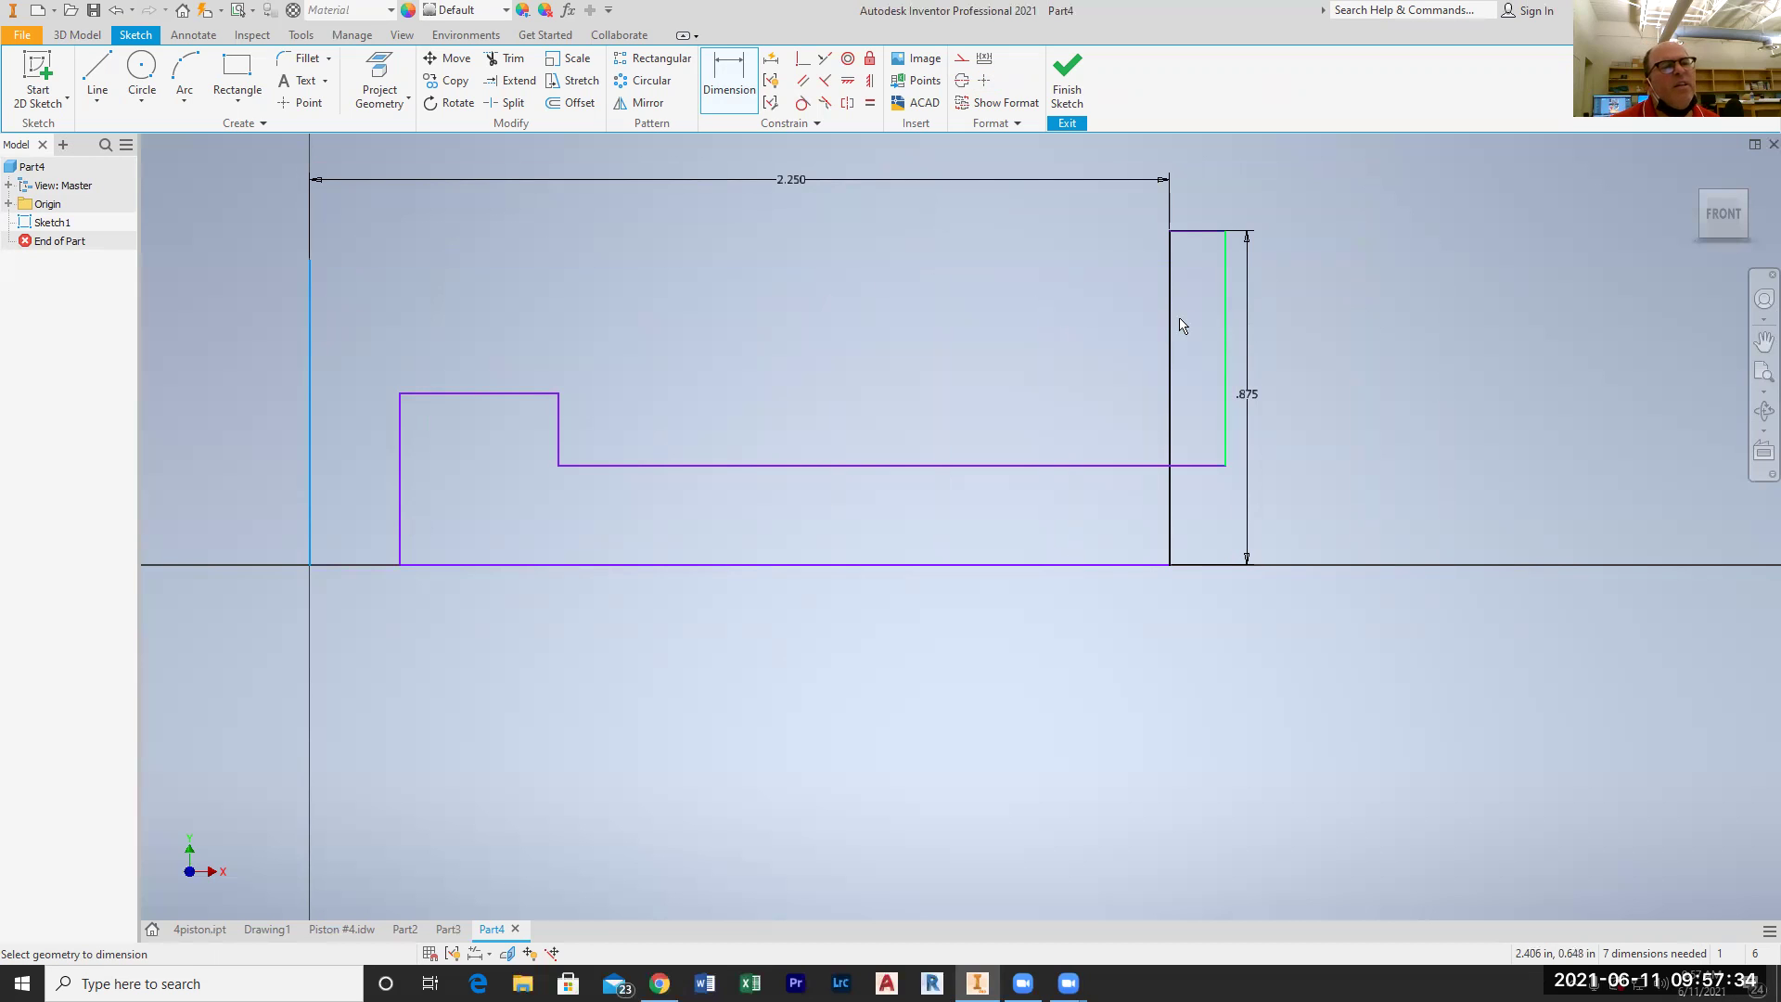
left_click(1225, 320)
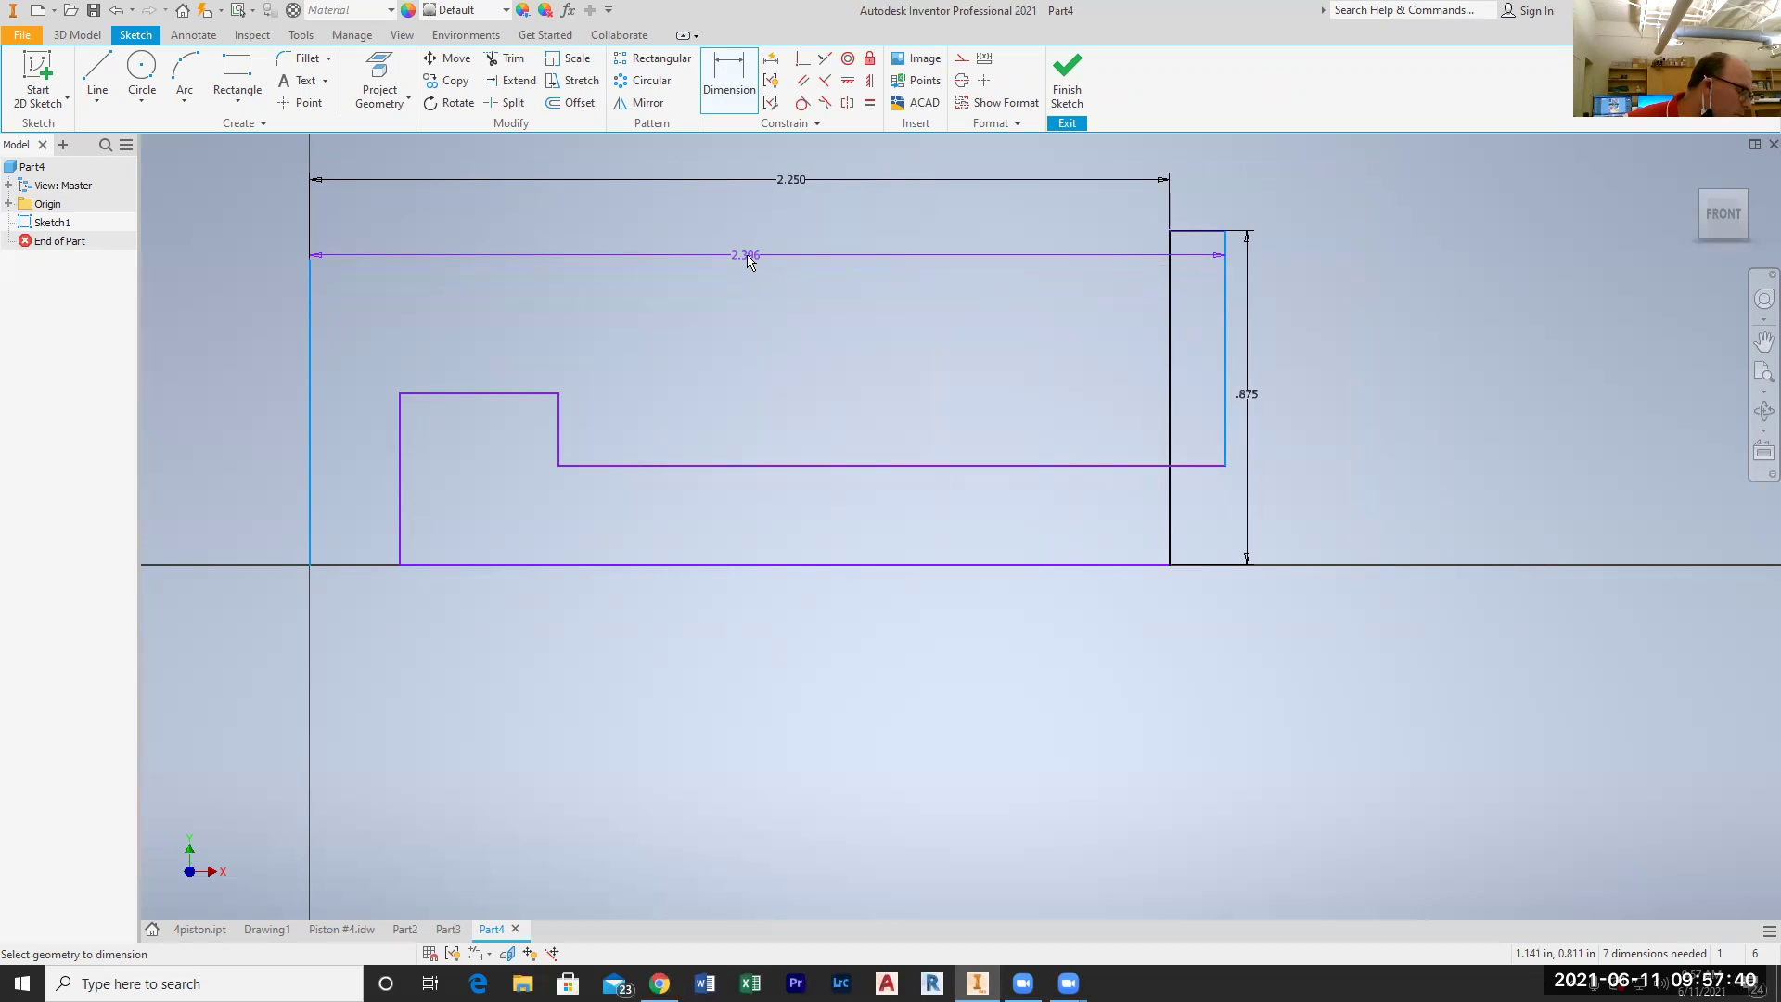
left_click(747, 259)
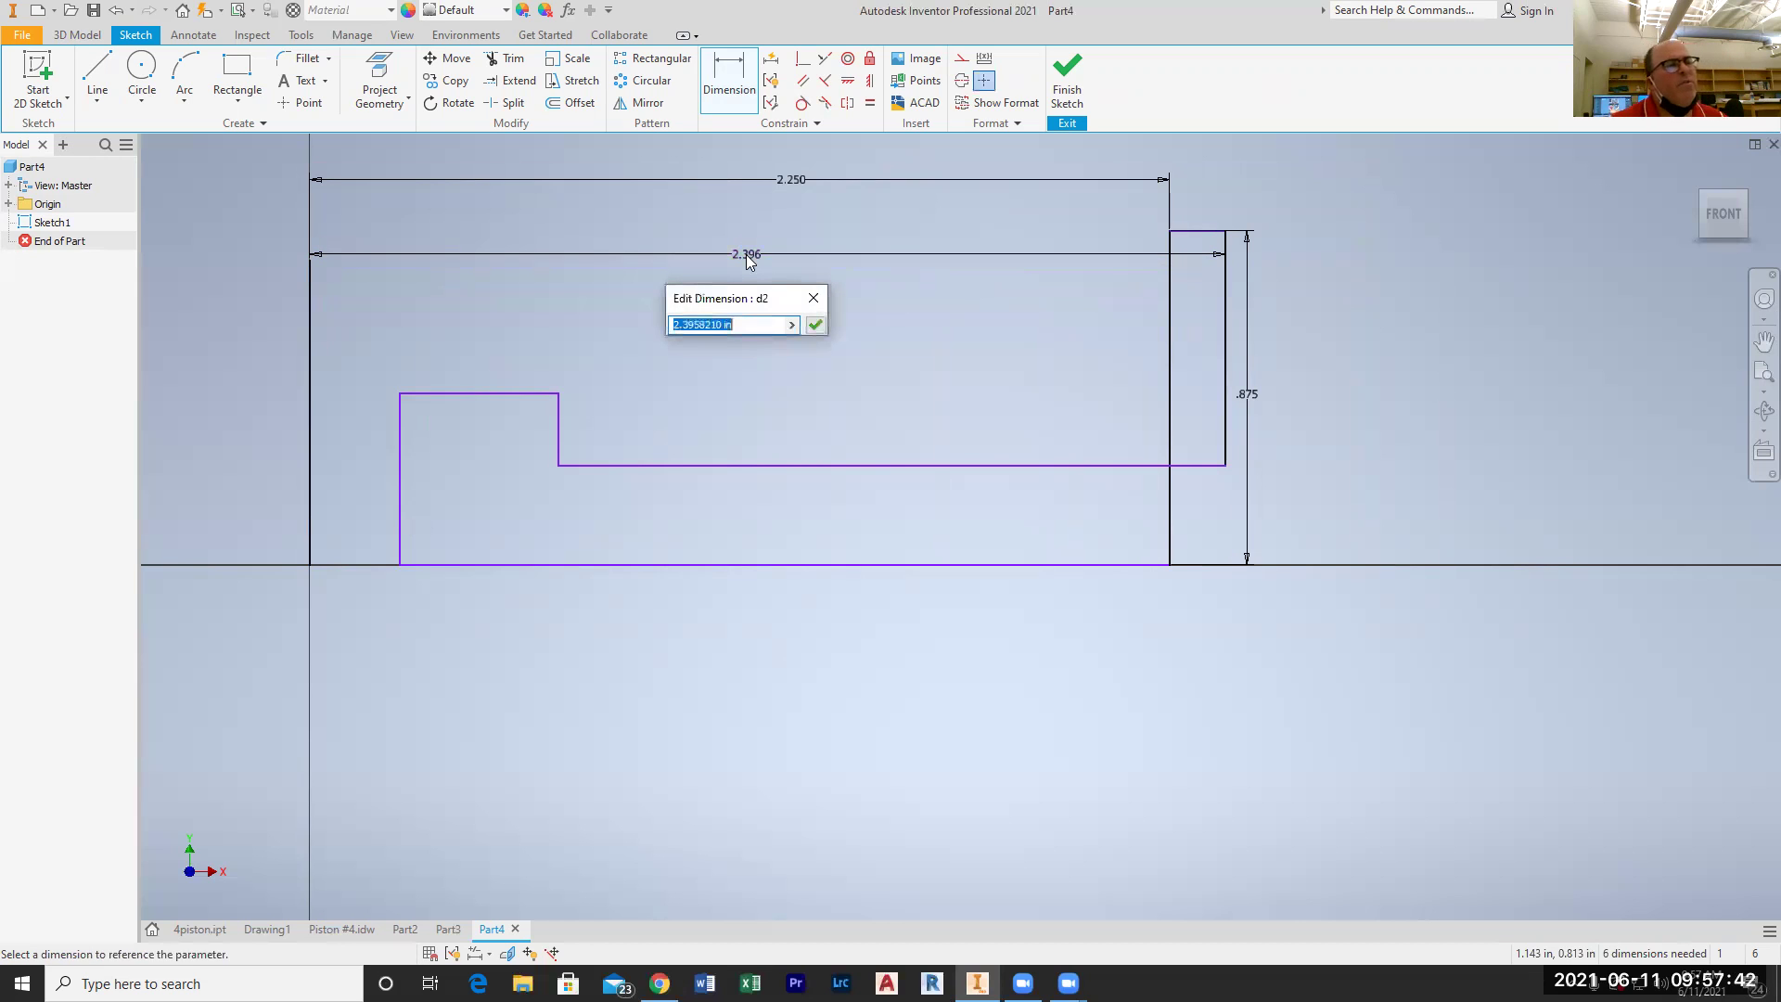
type("2")
key("Return")
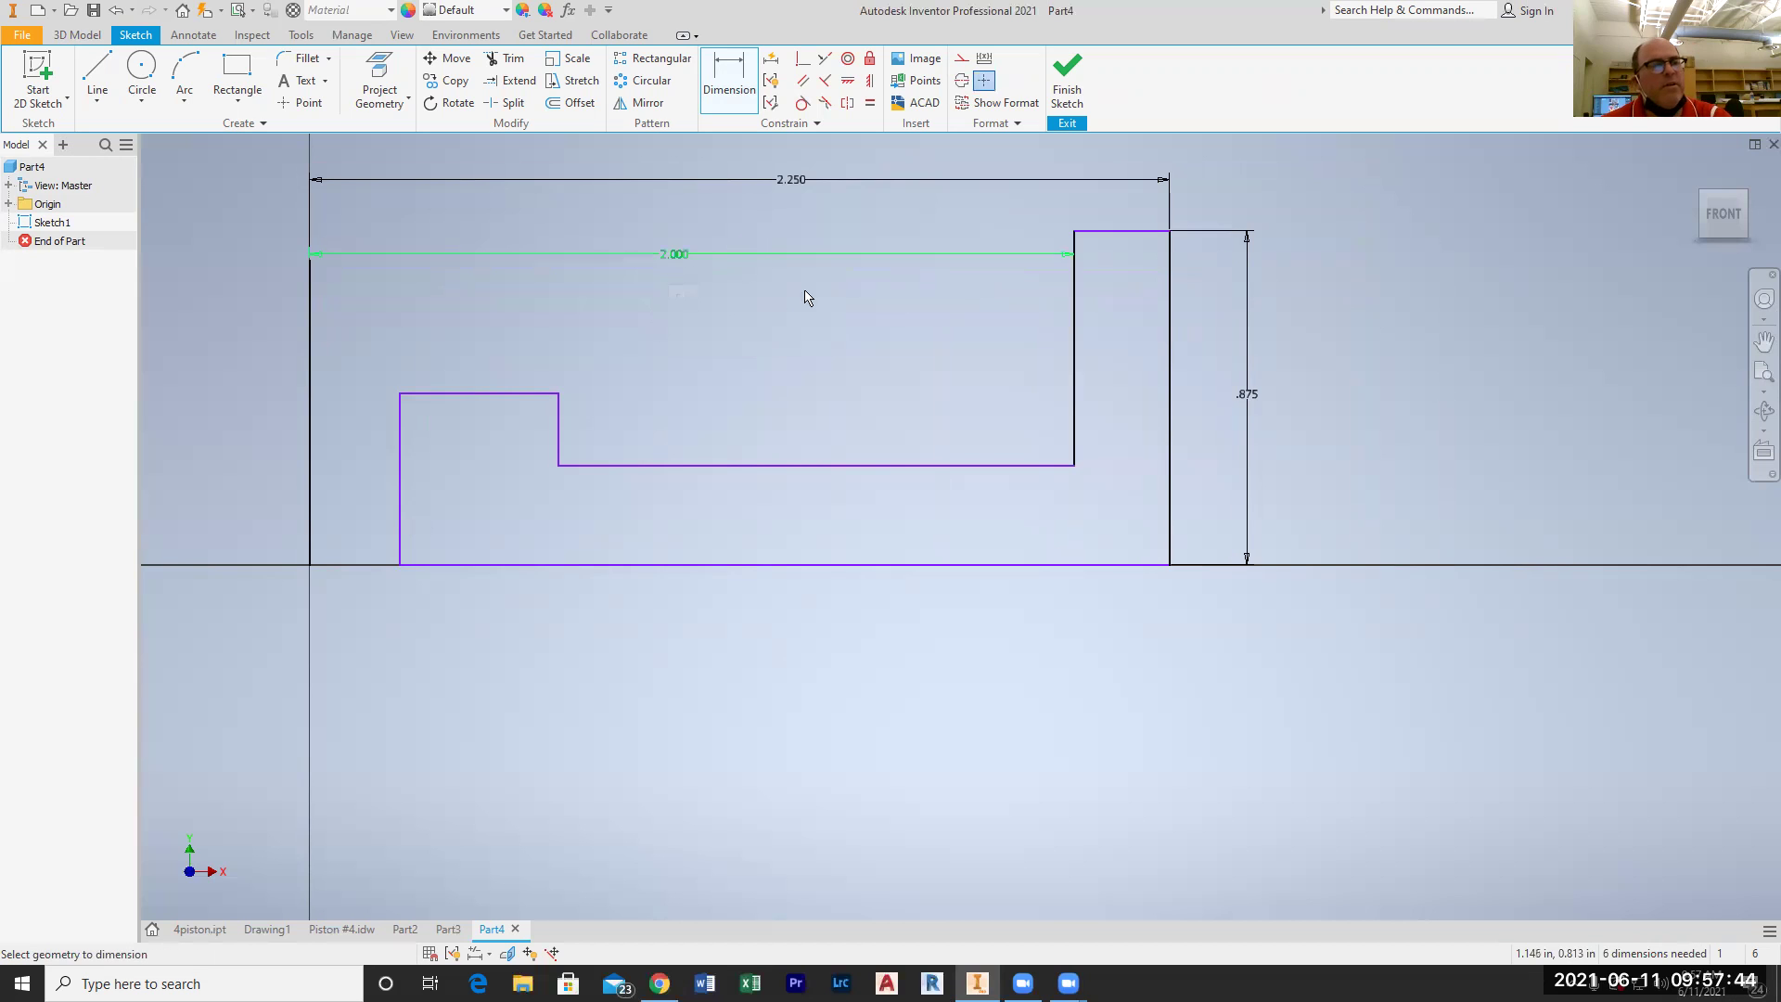
left_click(1019, 466)
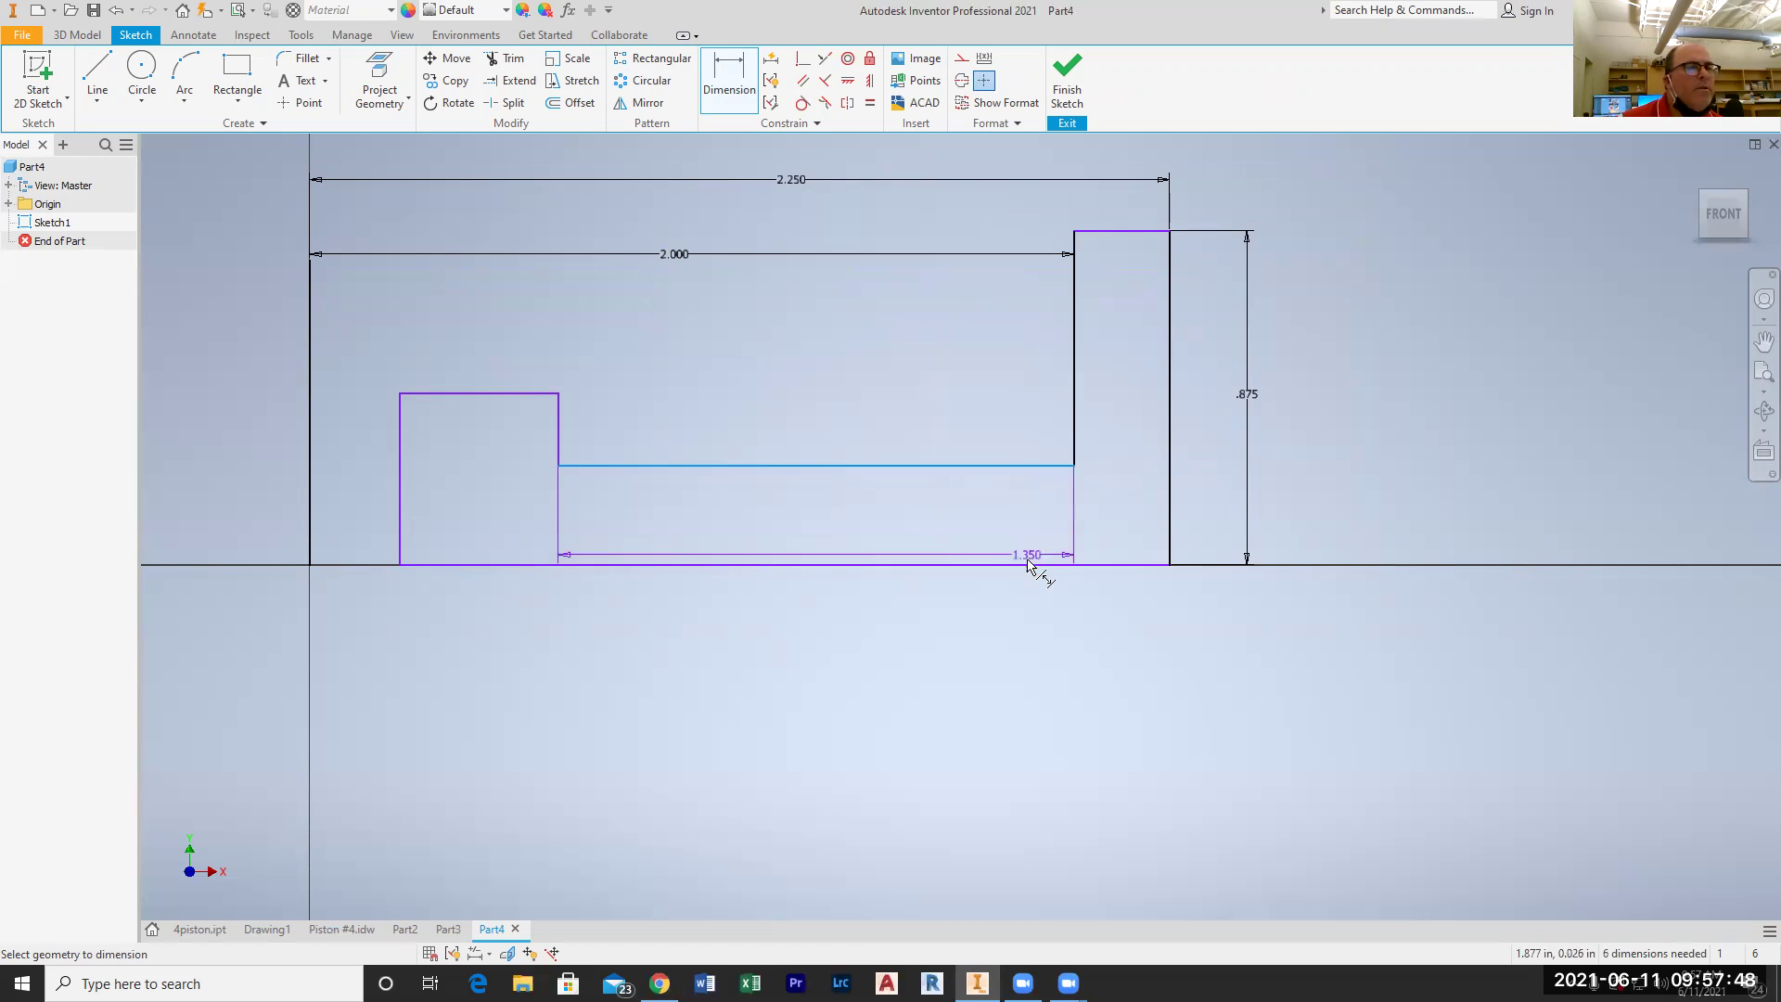
left_click(1029, 564)
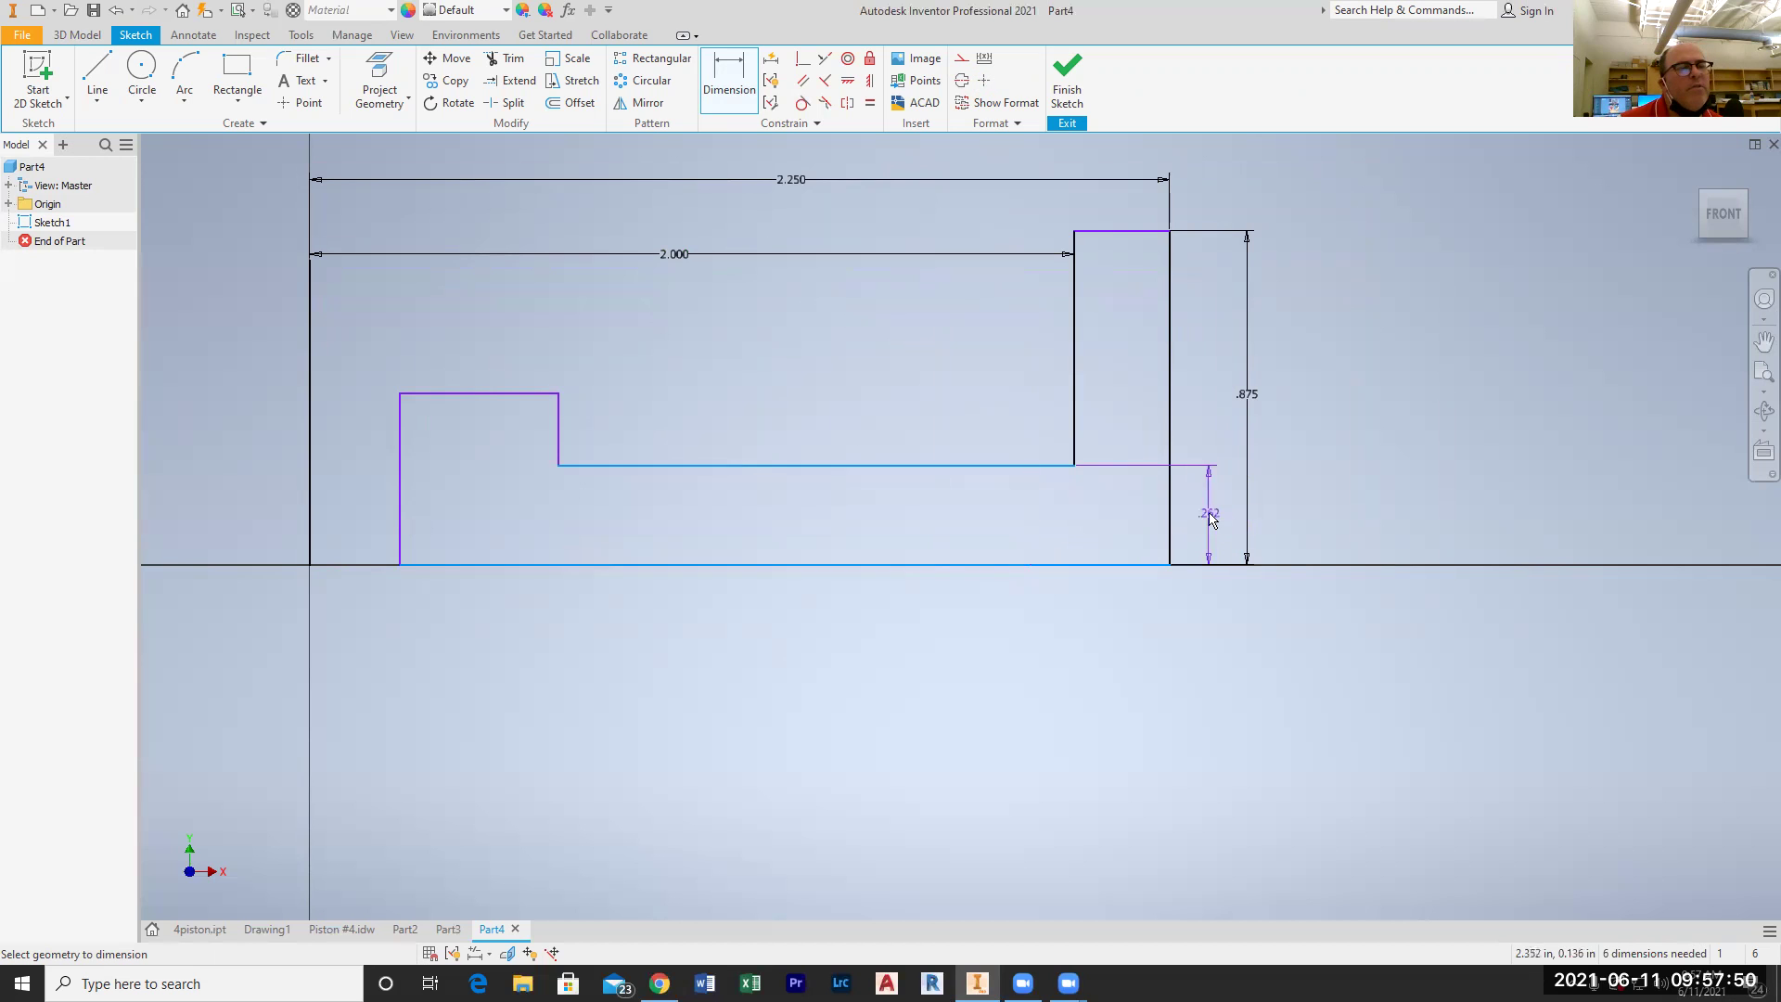
left_click(1218, 518)
type(".")
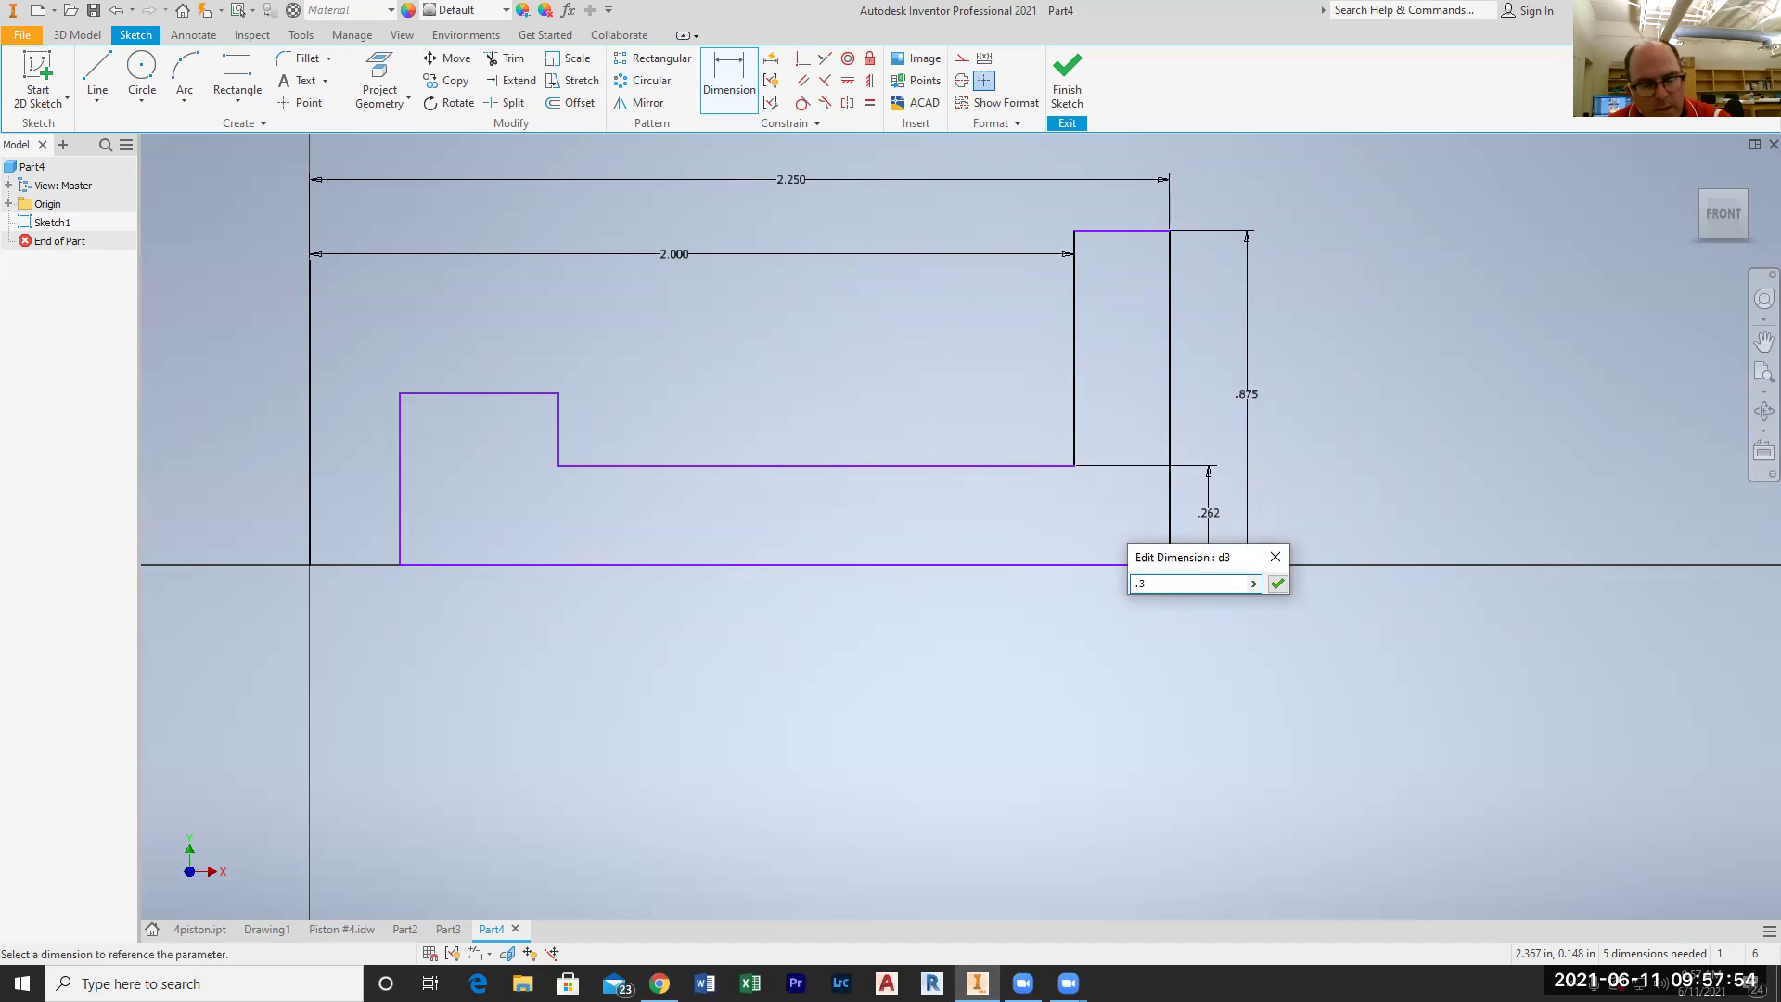
type("375")
key("Return")
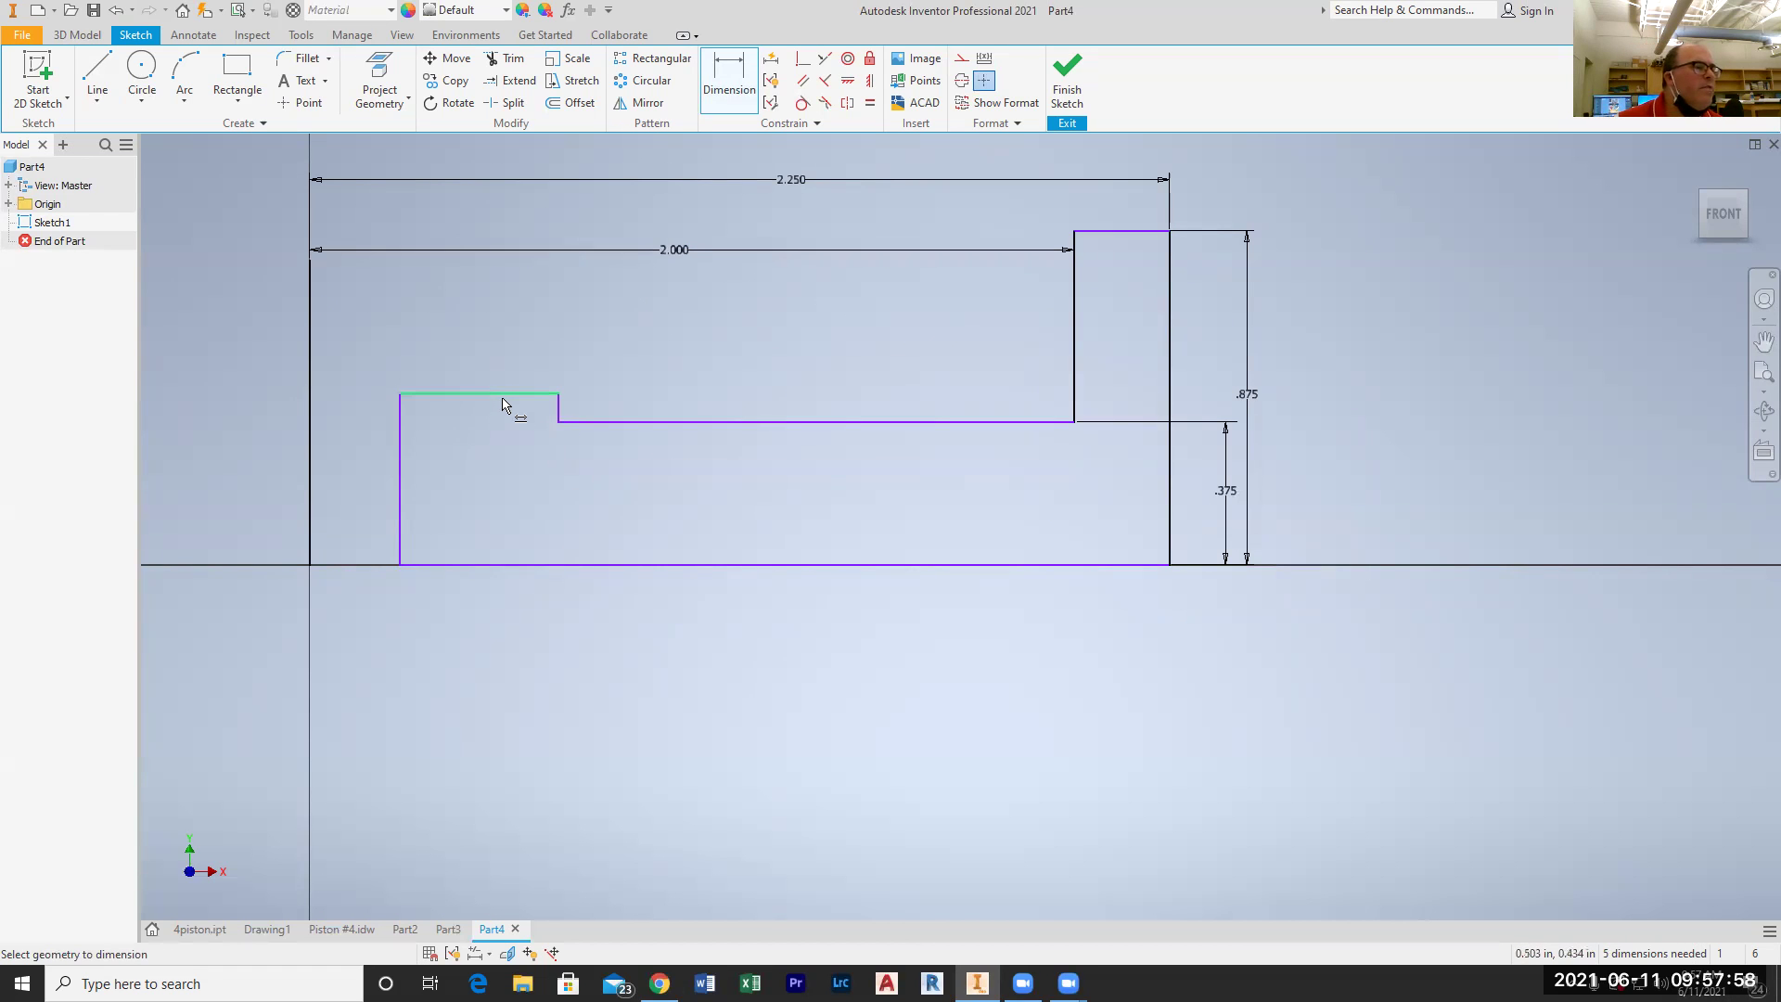
Step: Set the boss top .250 below the rim and select the axis and boss edge for its offset
left_click(1097, 236)
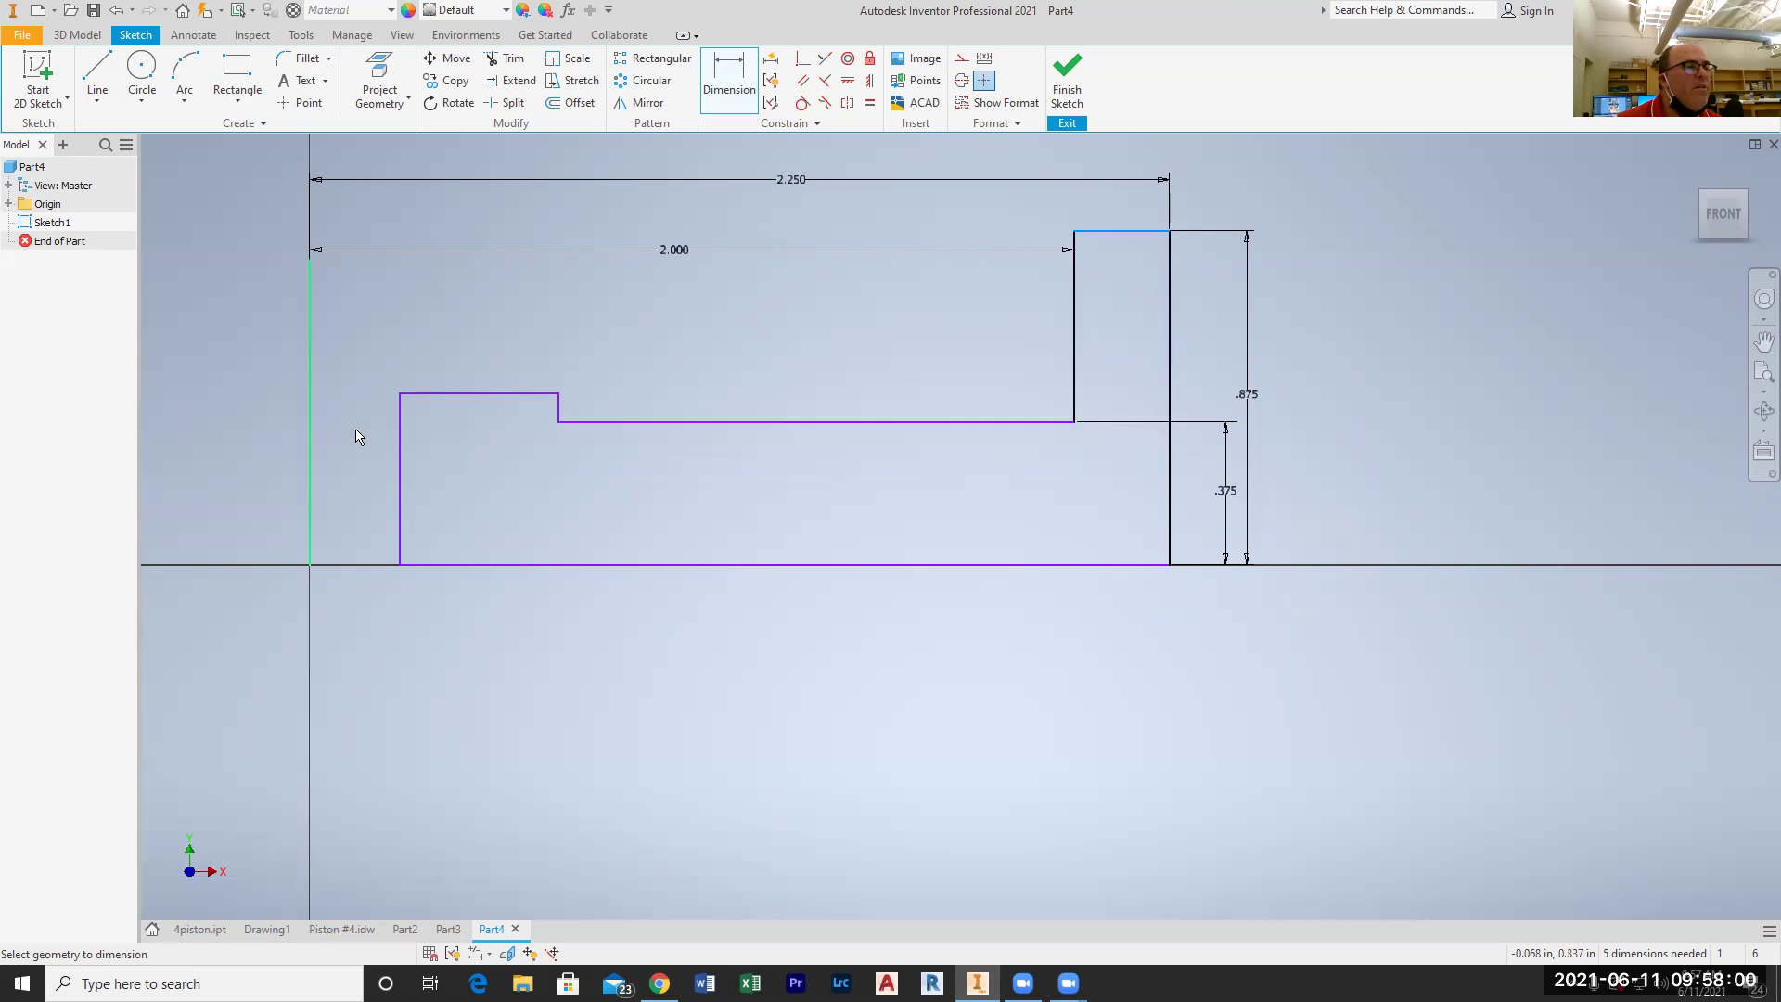
left_click(478, 395)
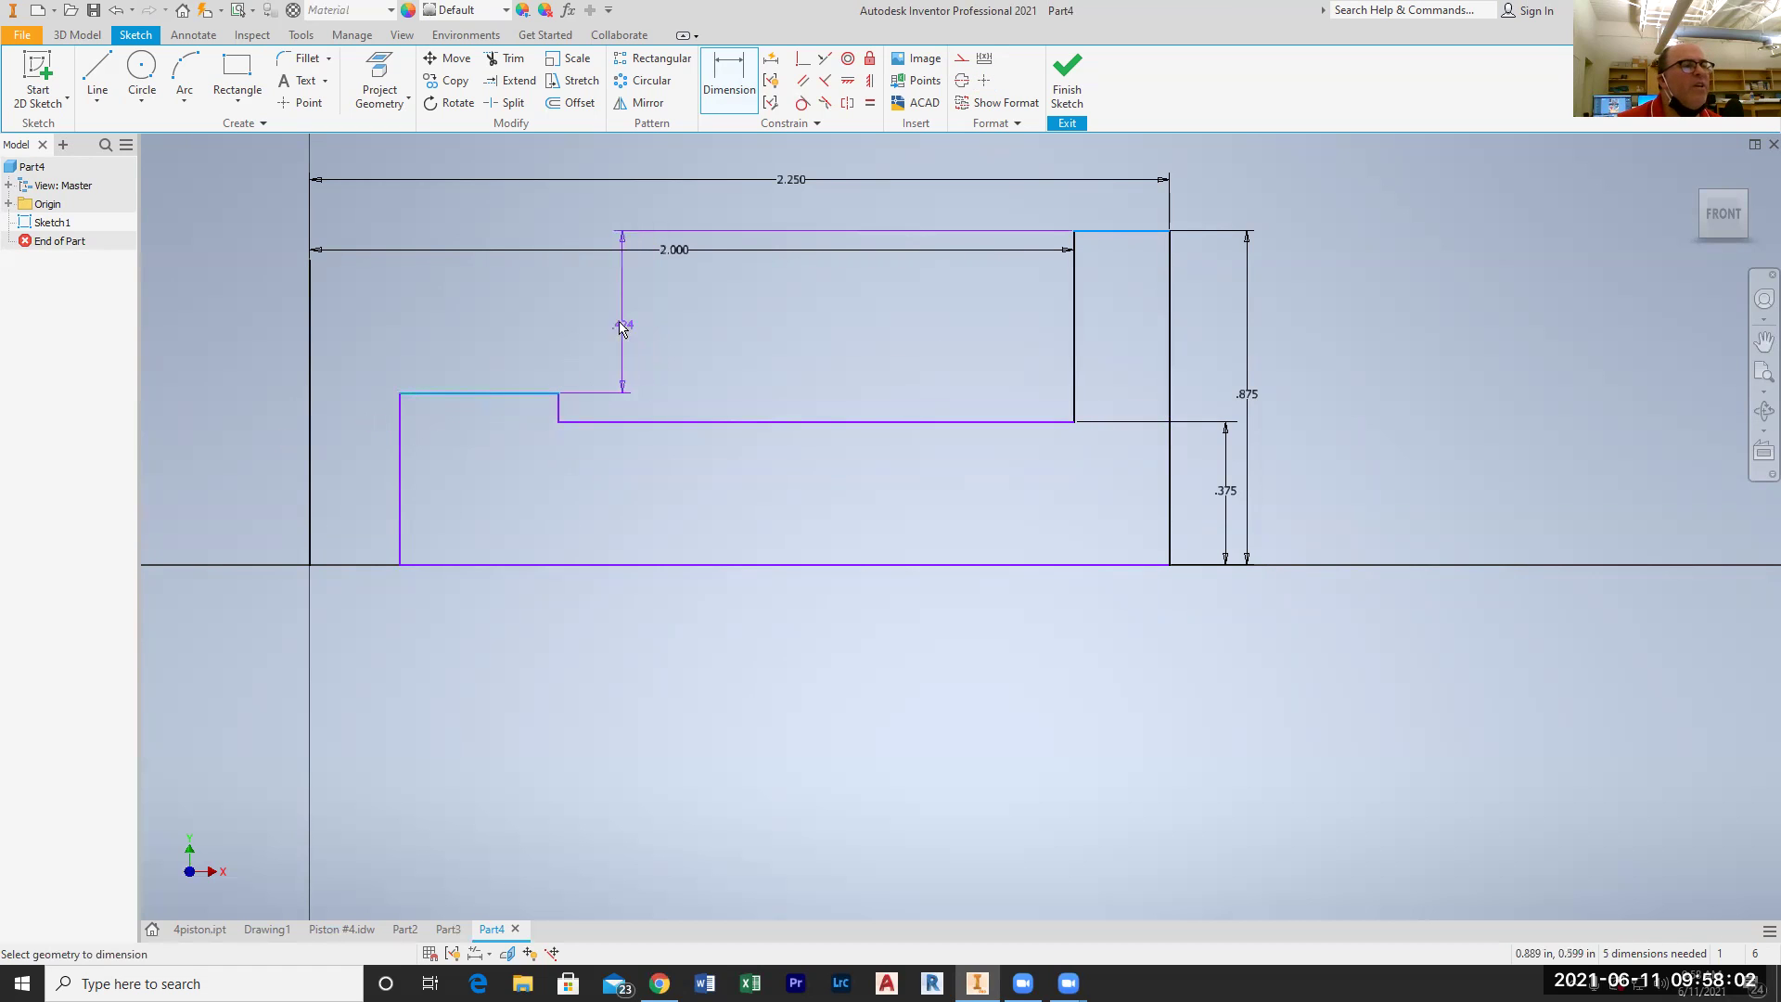
left_click(614, 308)
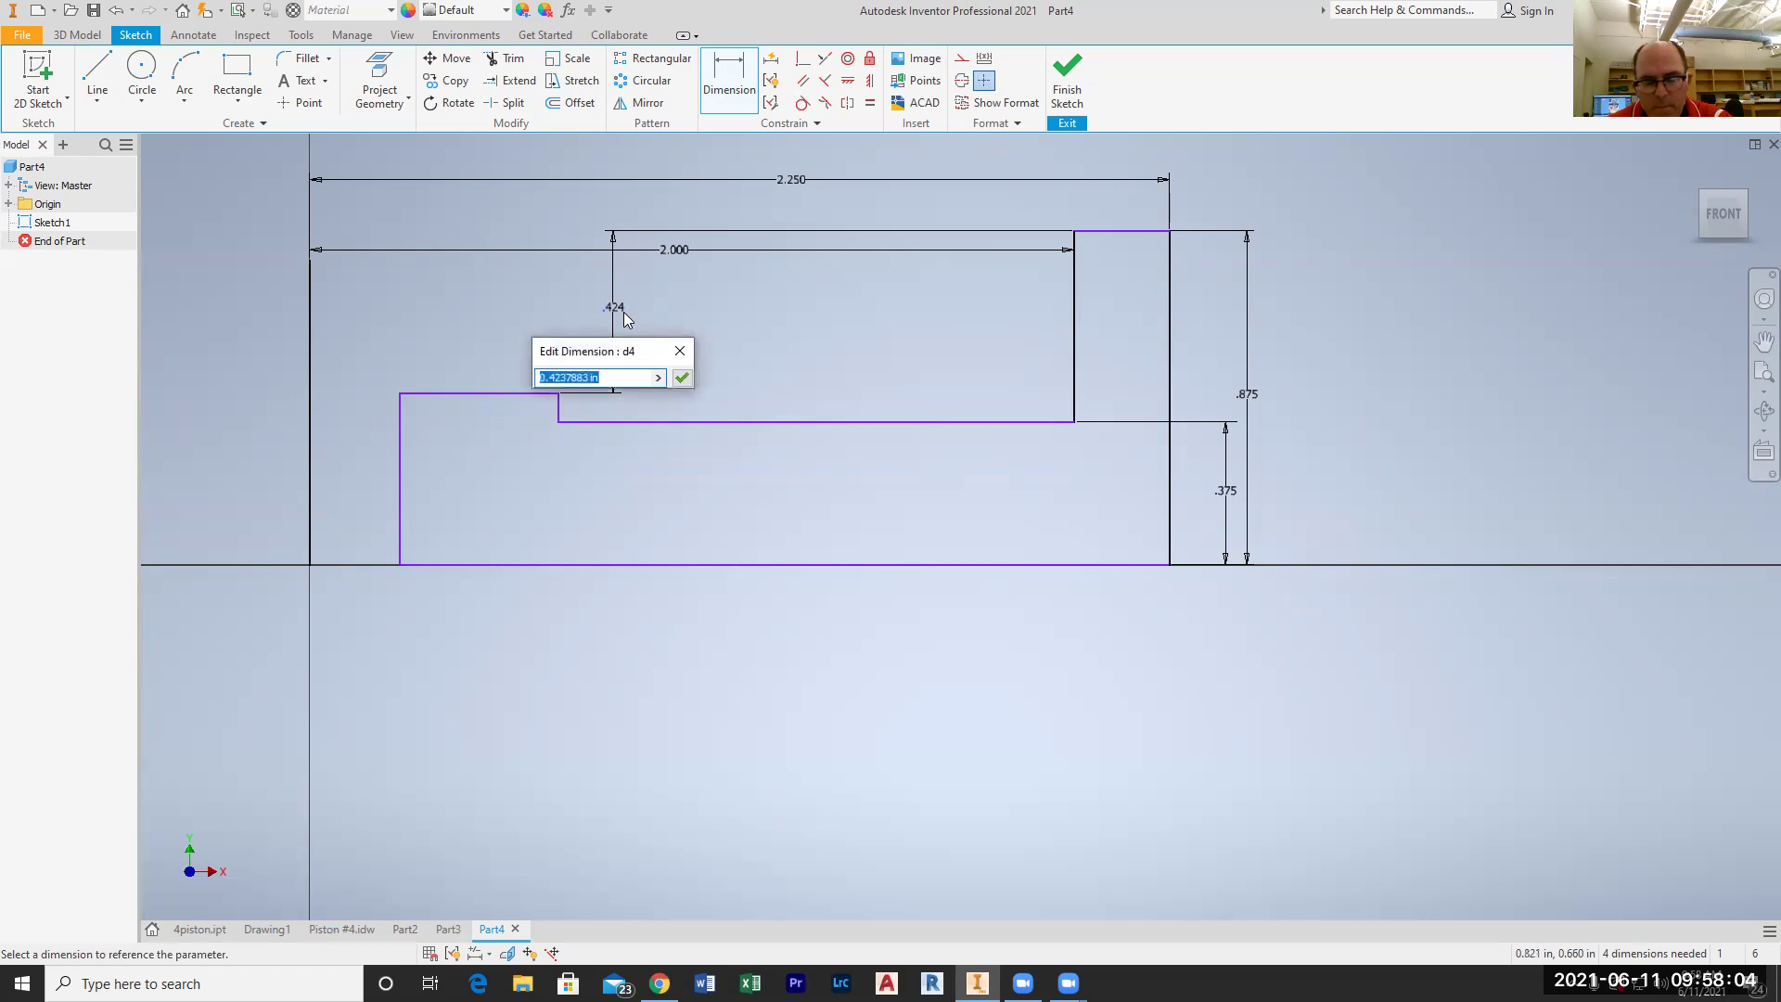
type(".25")
key("Return")
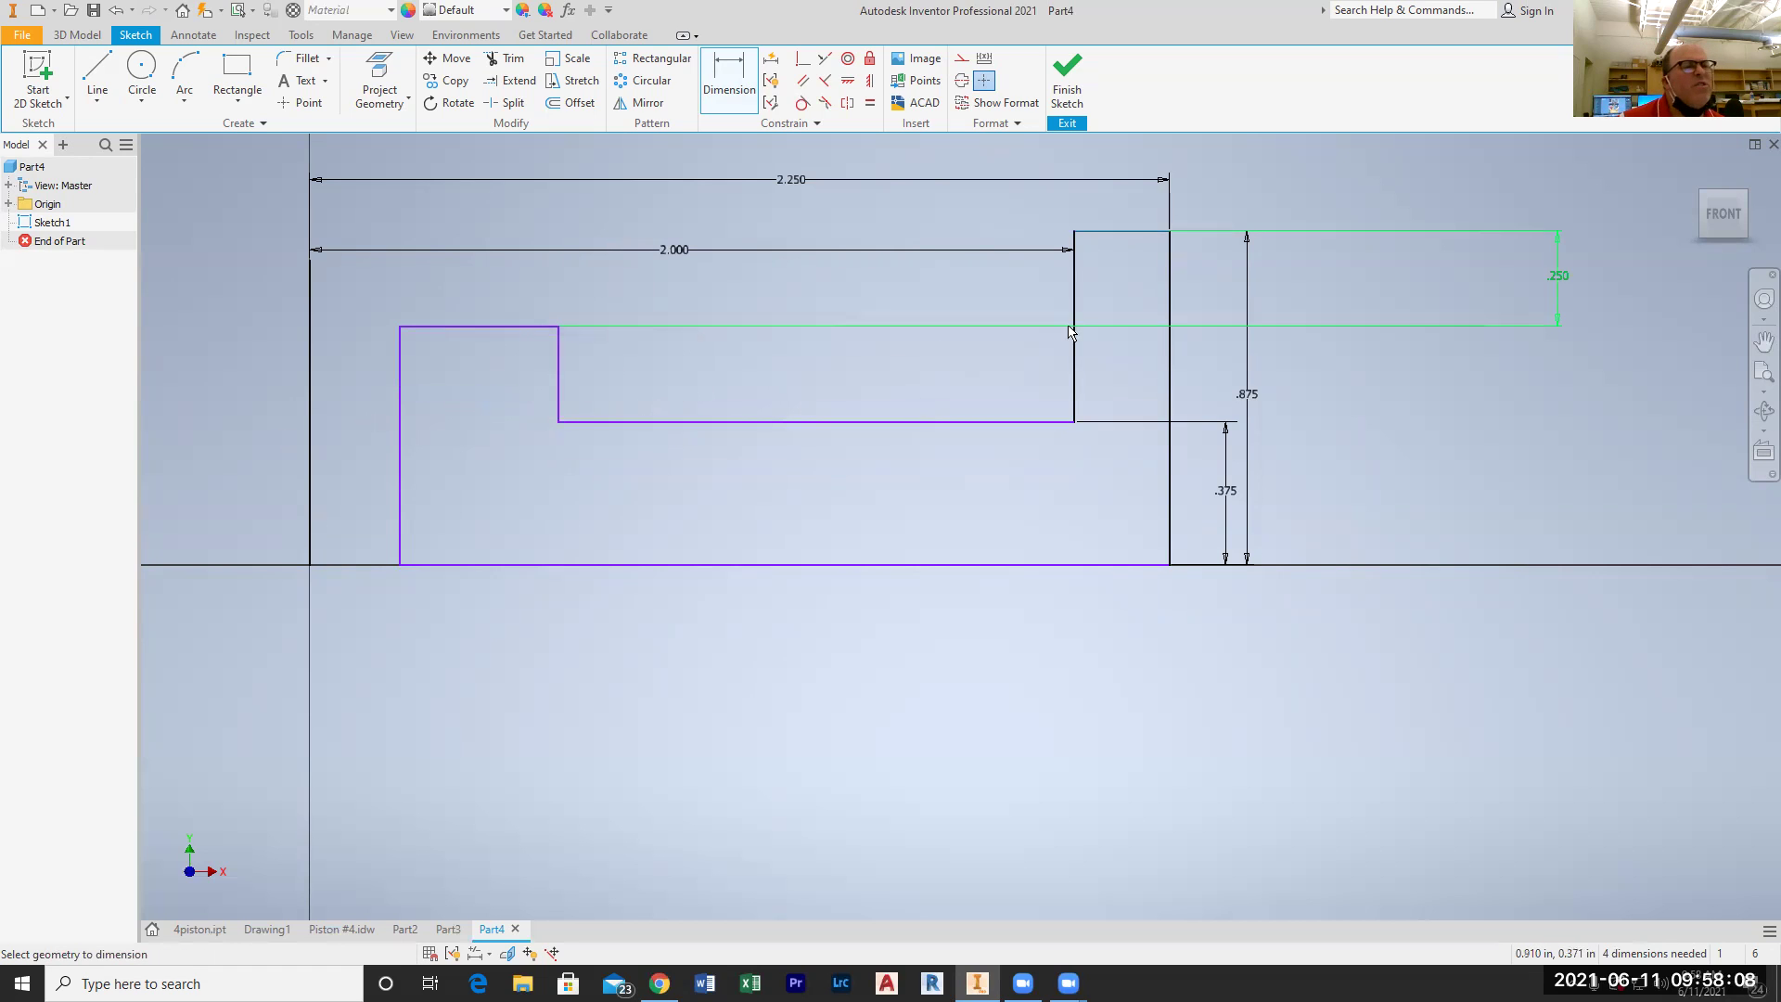
left_click(312, 481)
left_click(399, 471)
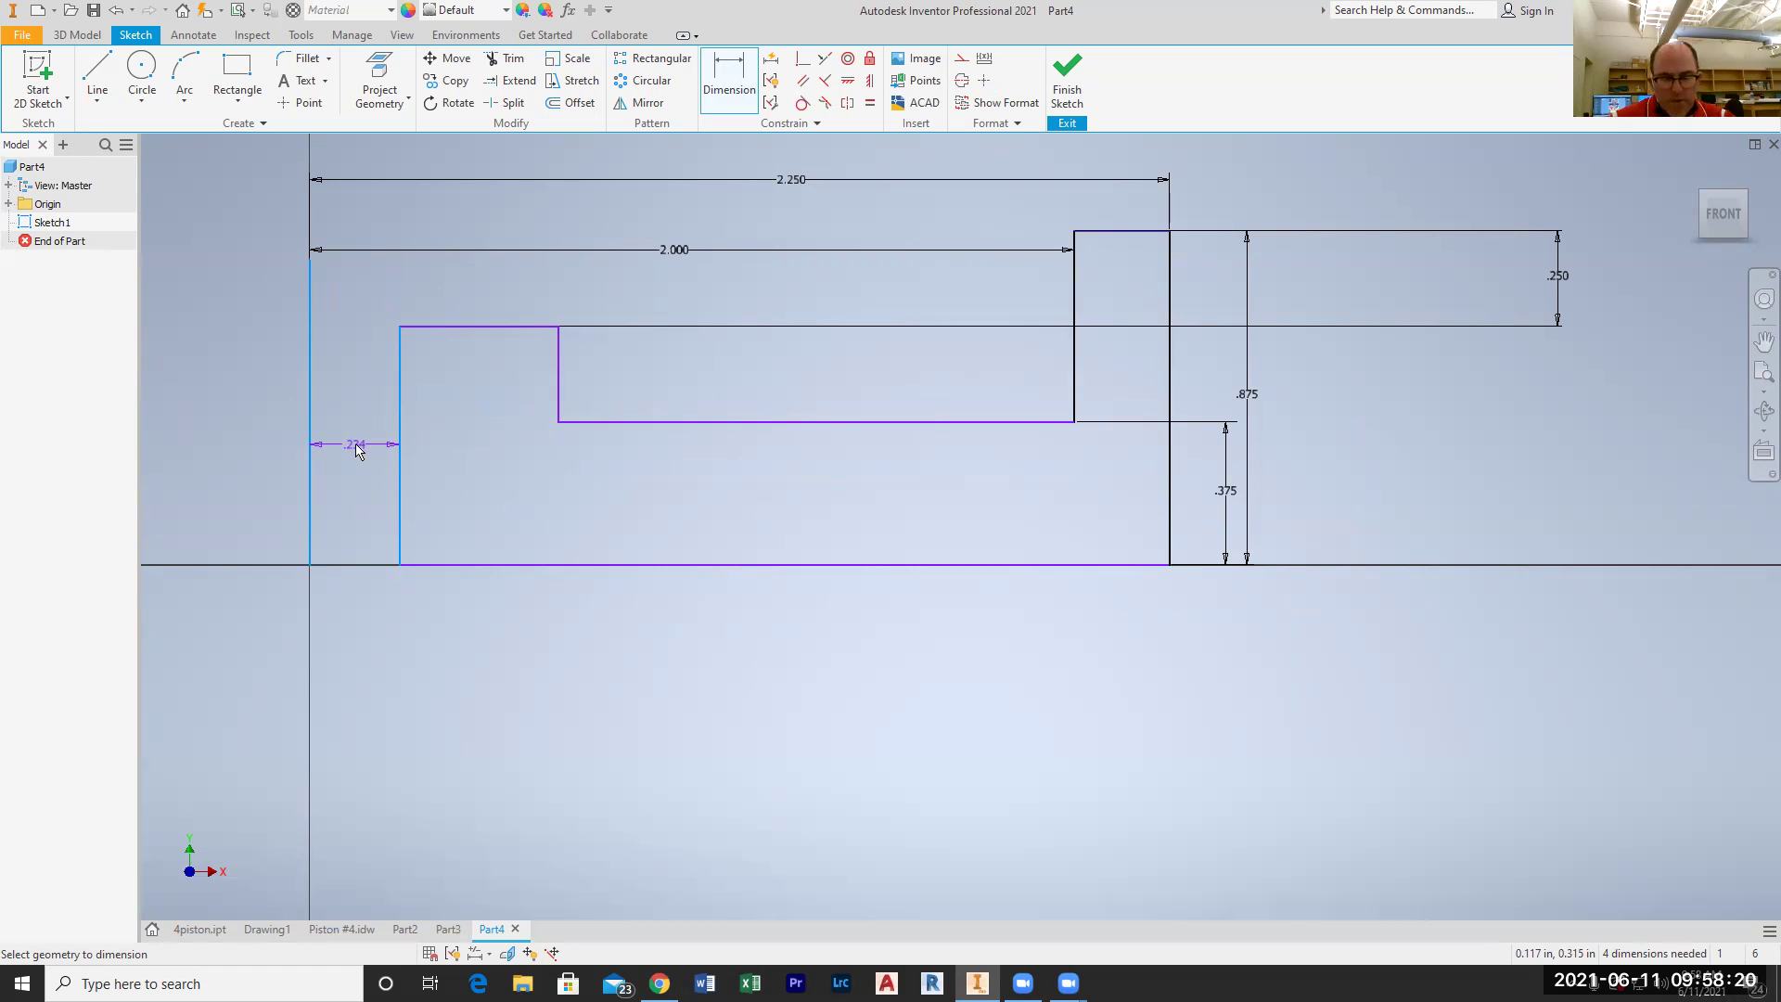
Step: Dimension the left boss offset at .4375 and the recess step position at .8125
left_click(355, 444)
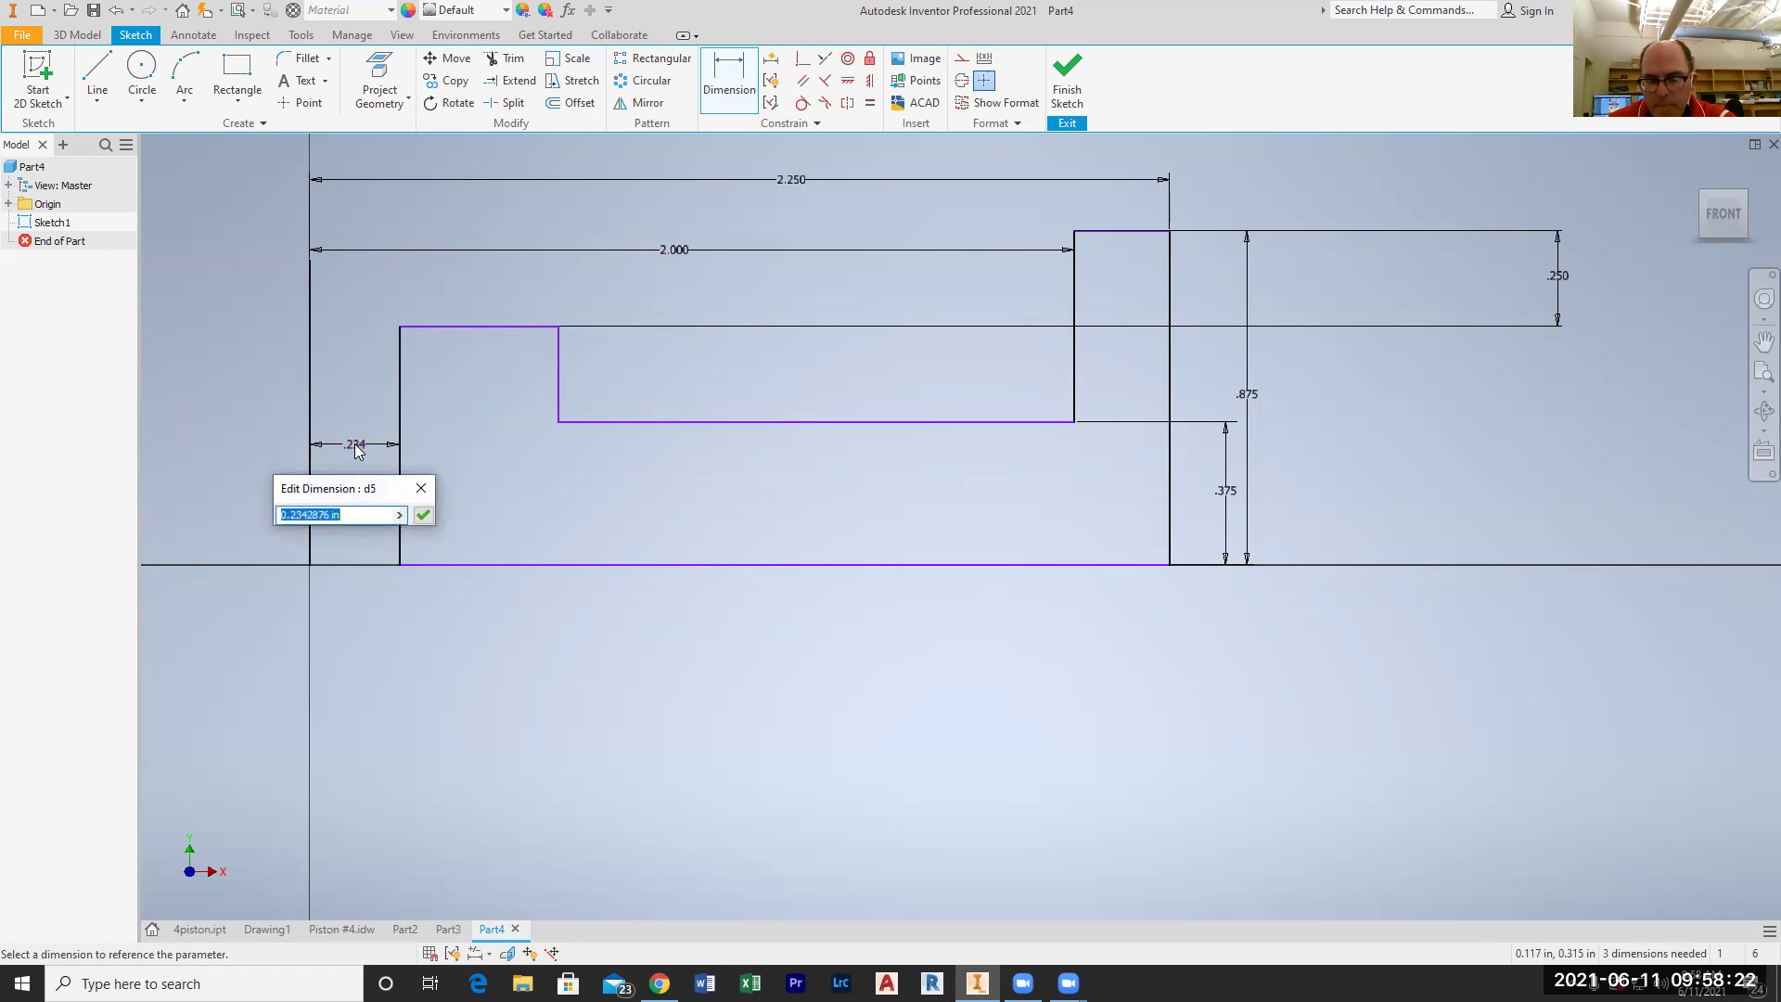
type(".")
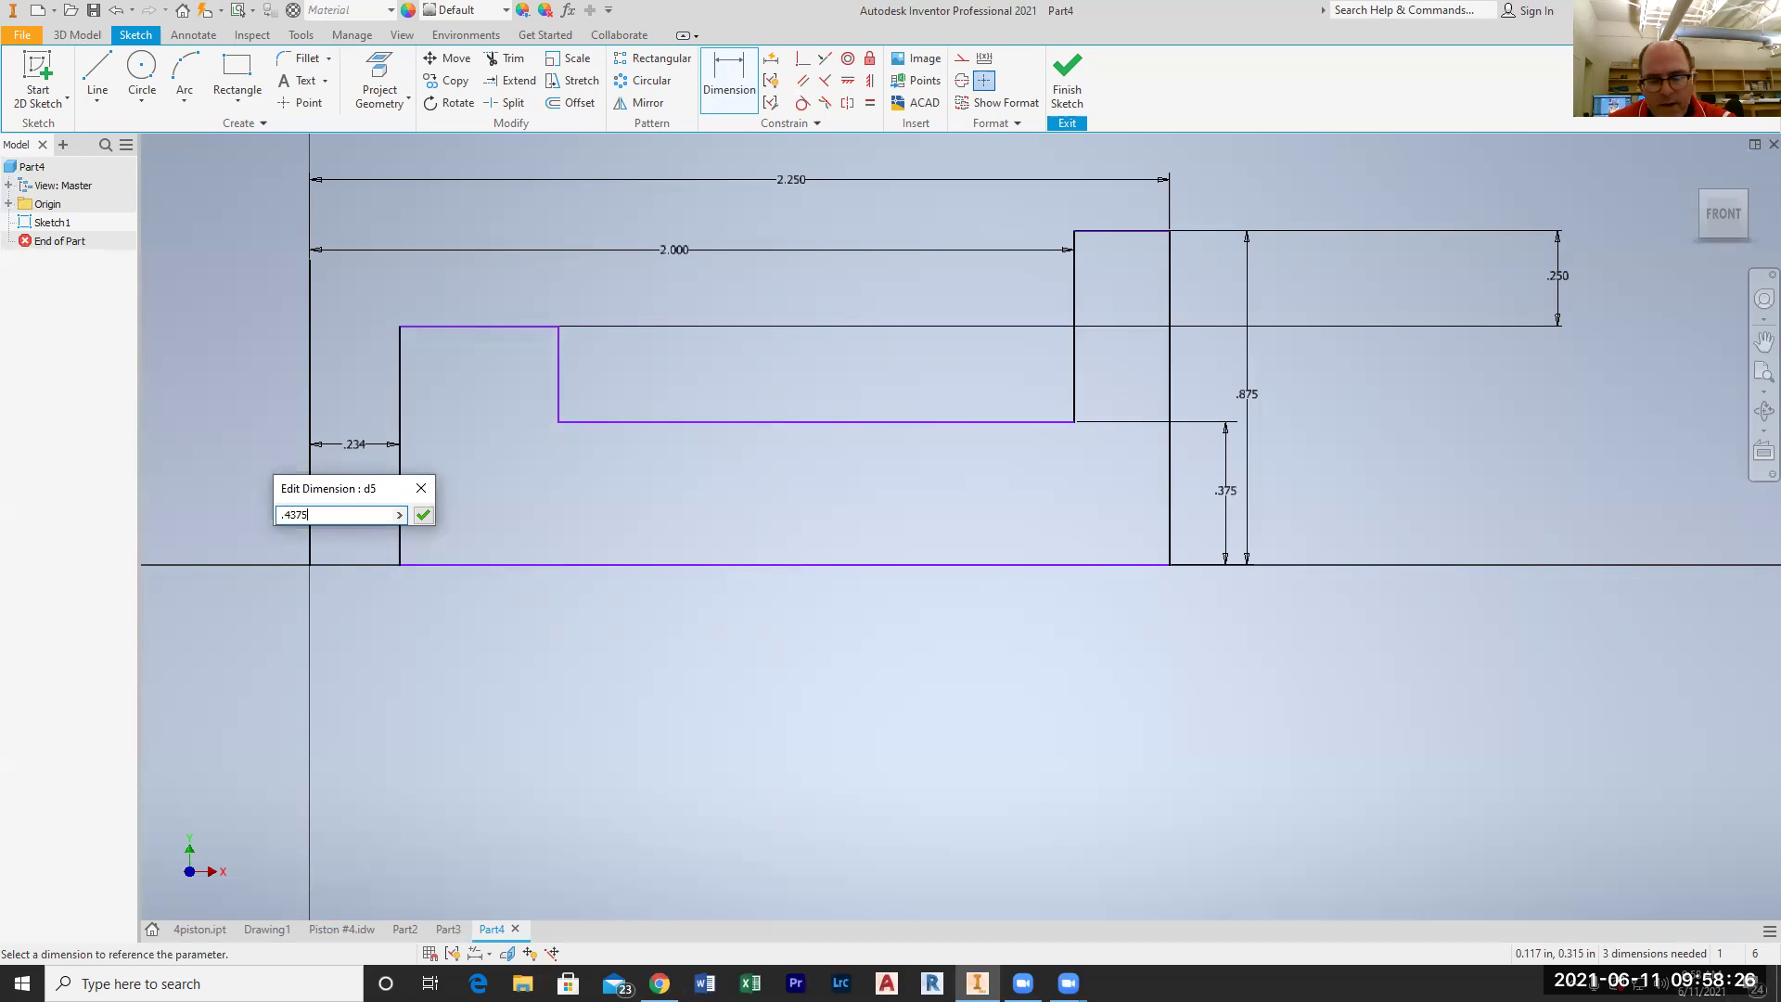
type("4375")
key("Return")
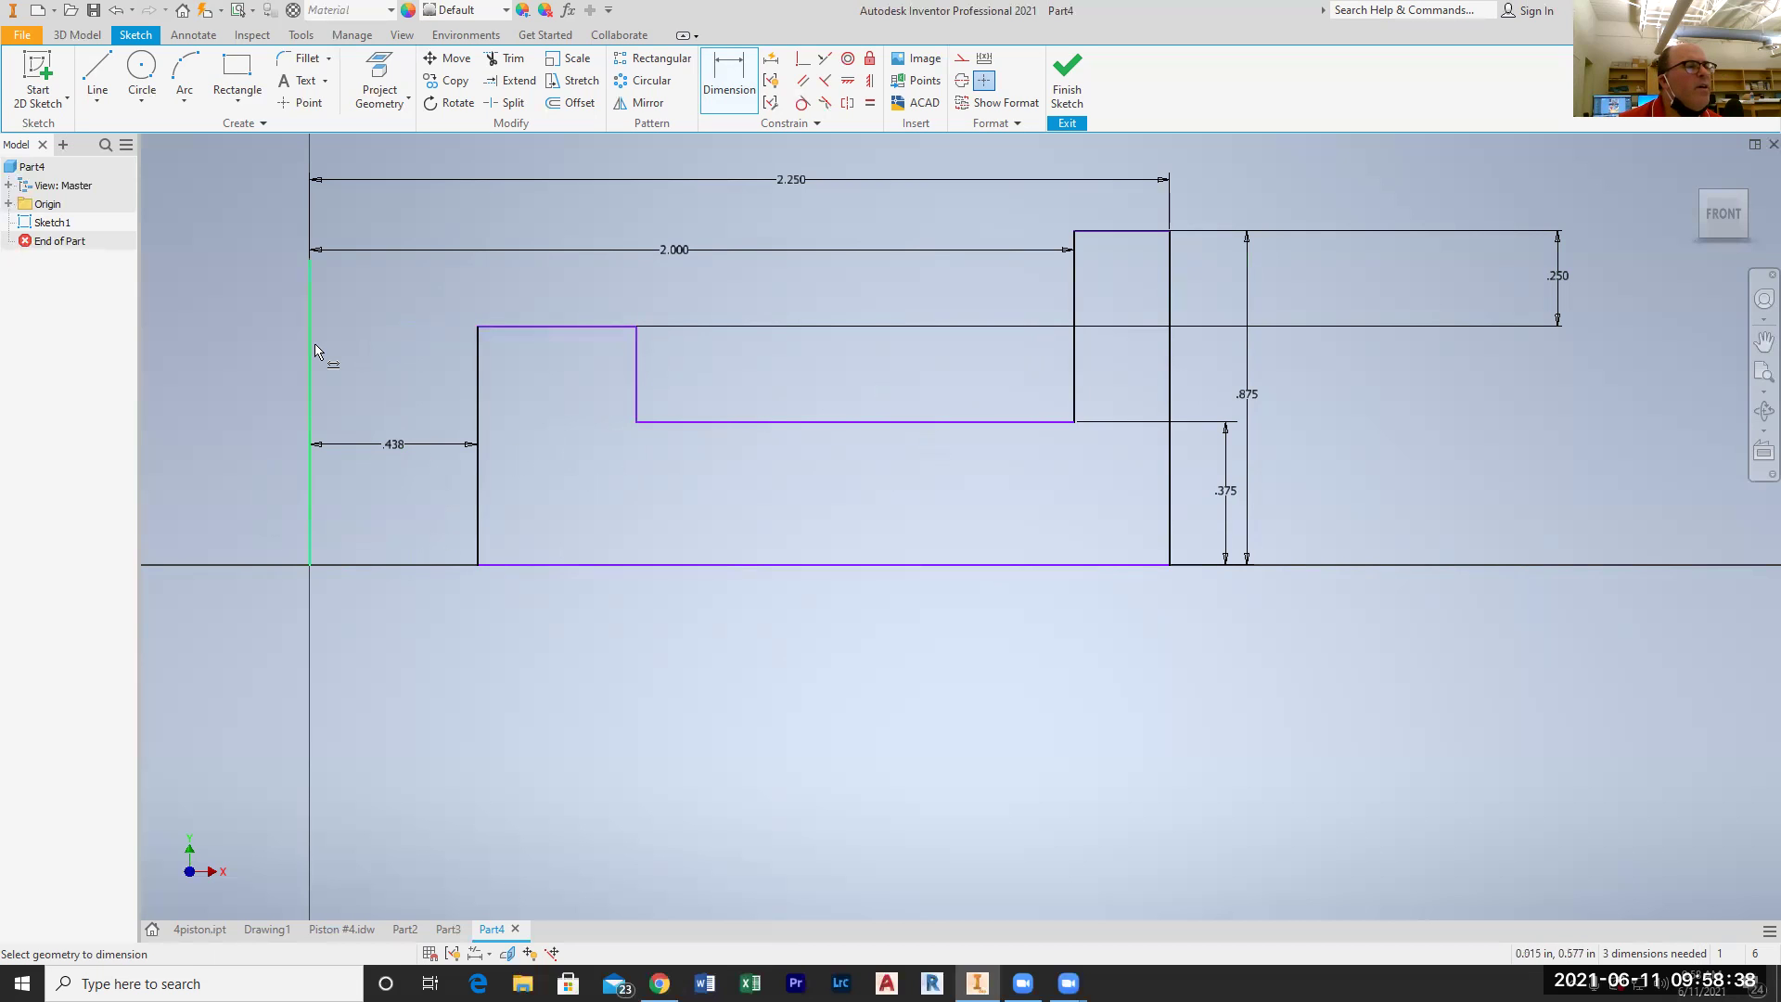
left_click(341, 355)
left_click(638, 385)
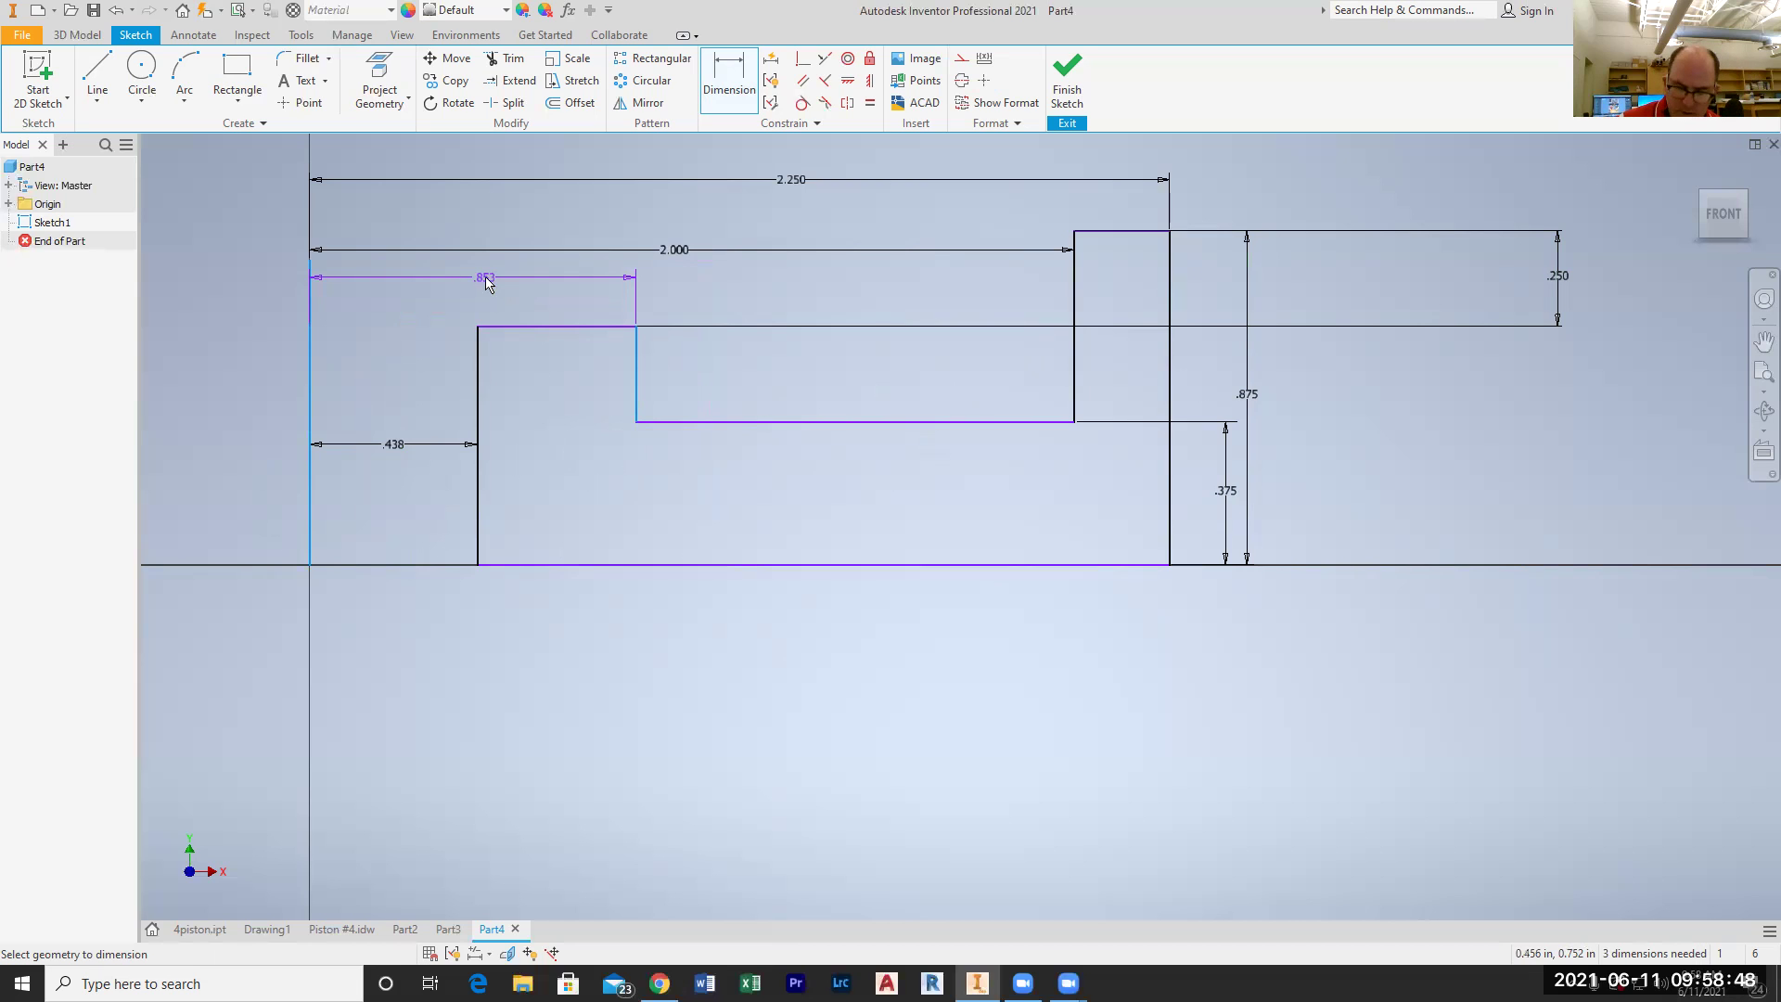
left_click(484, 277)
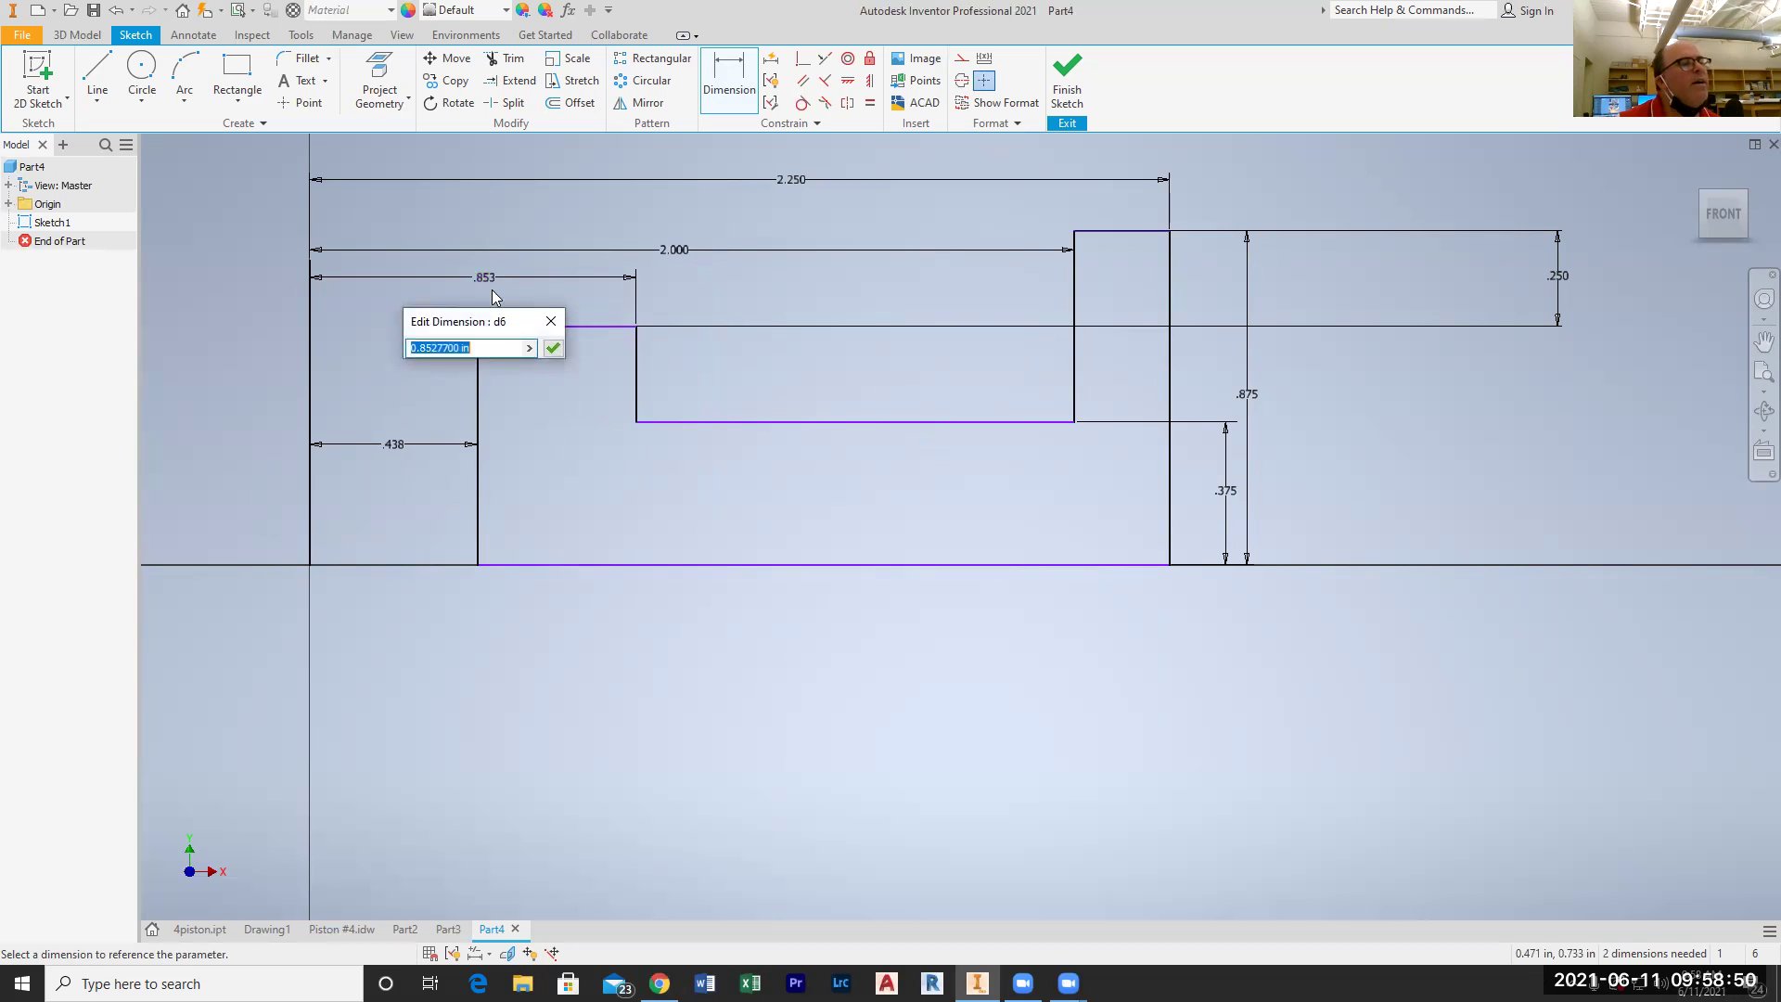
type(".812")
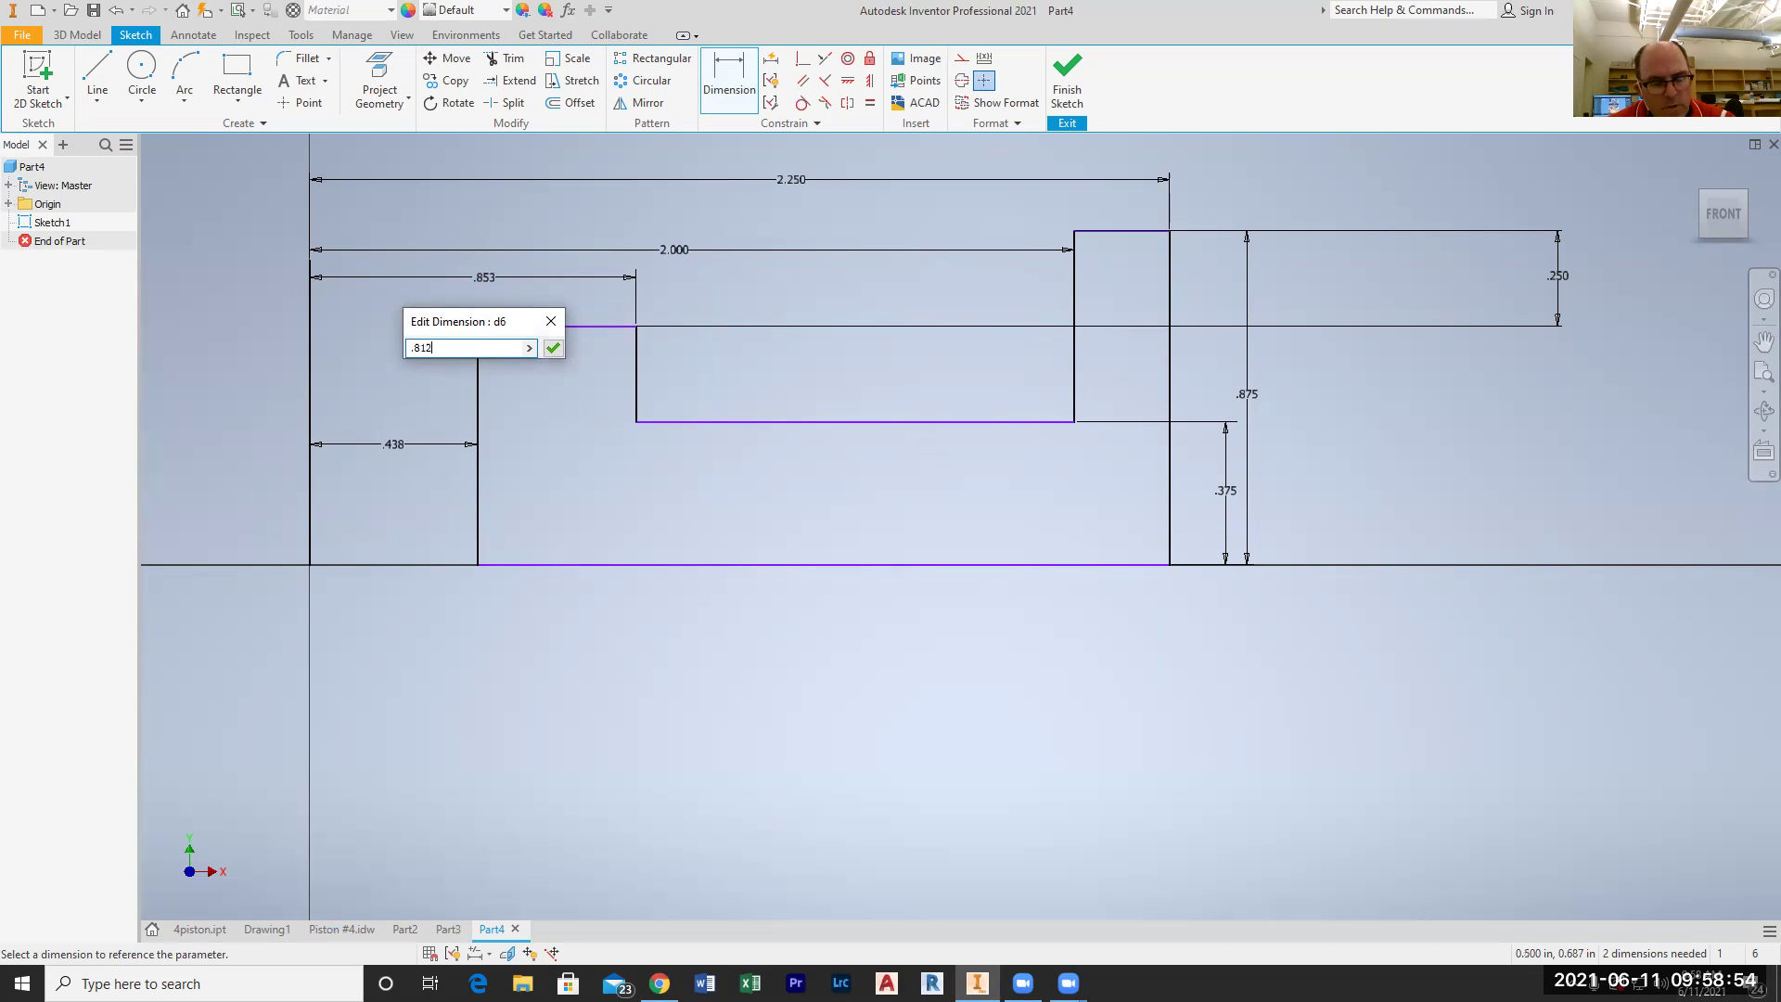
type("5")
key("Return")
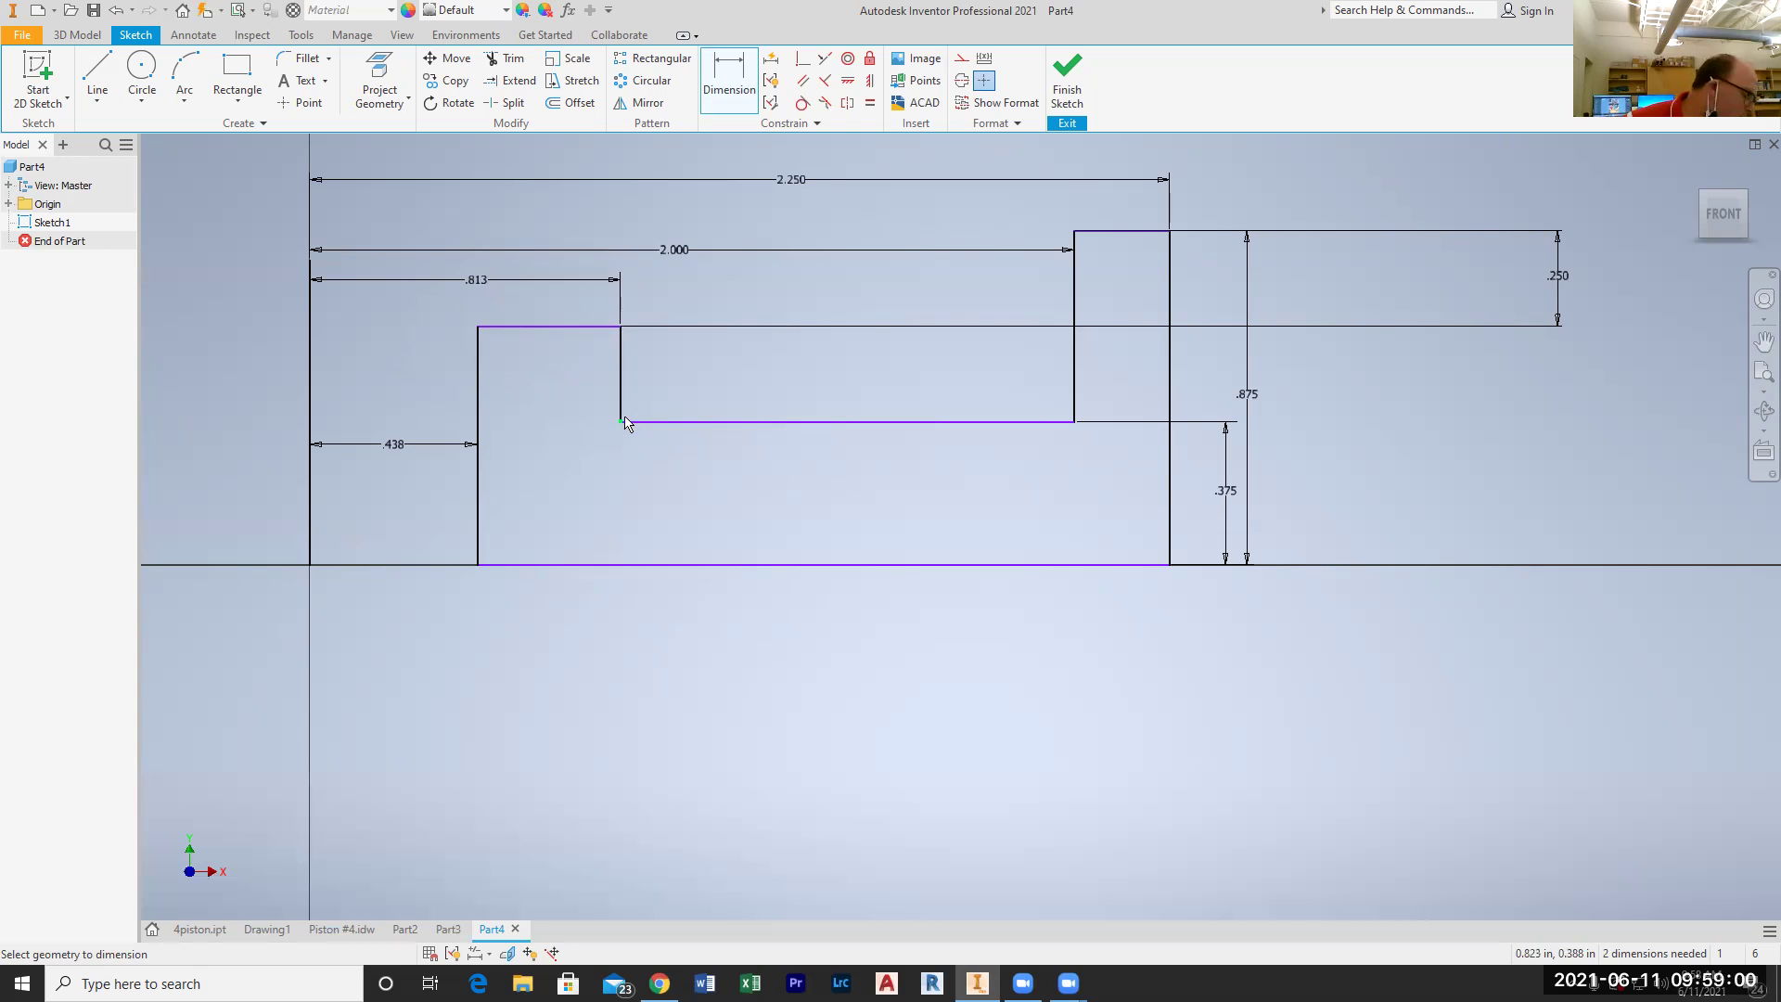
Step: Fillet the left and right lower recess corners with a .25 in radius
left_click(312, 65)
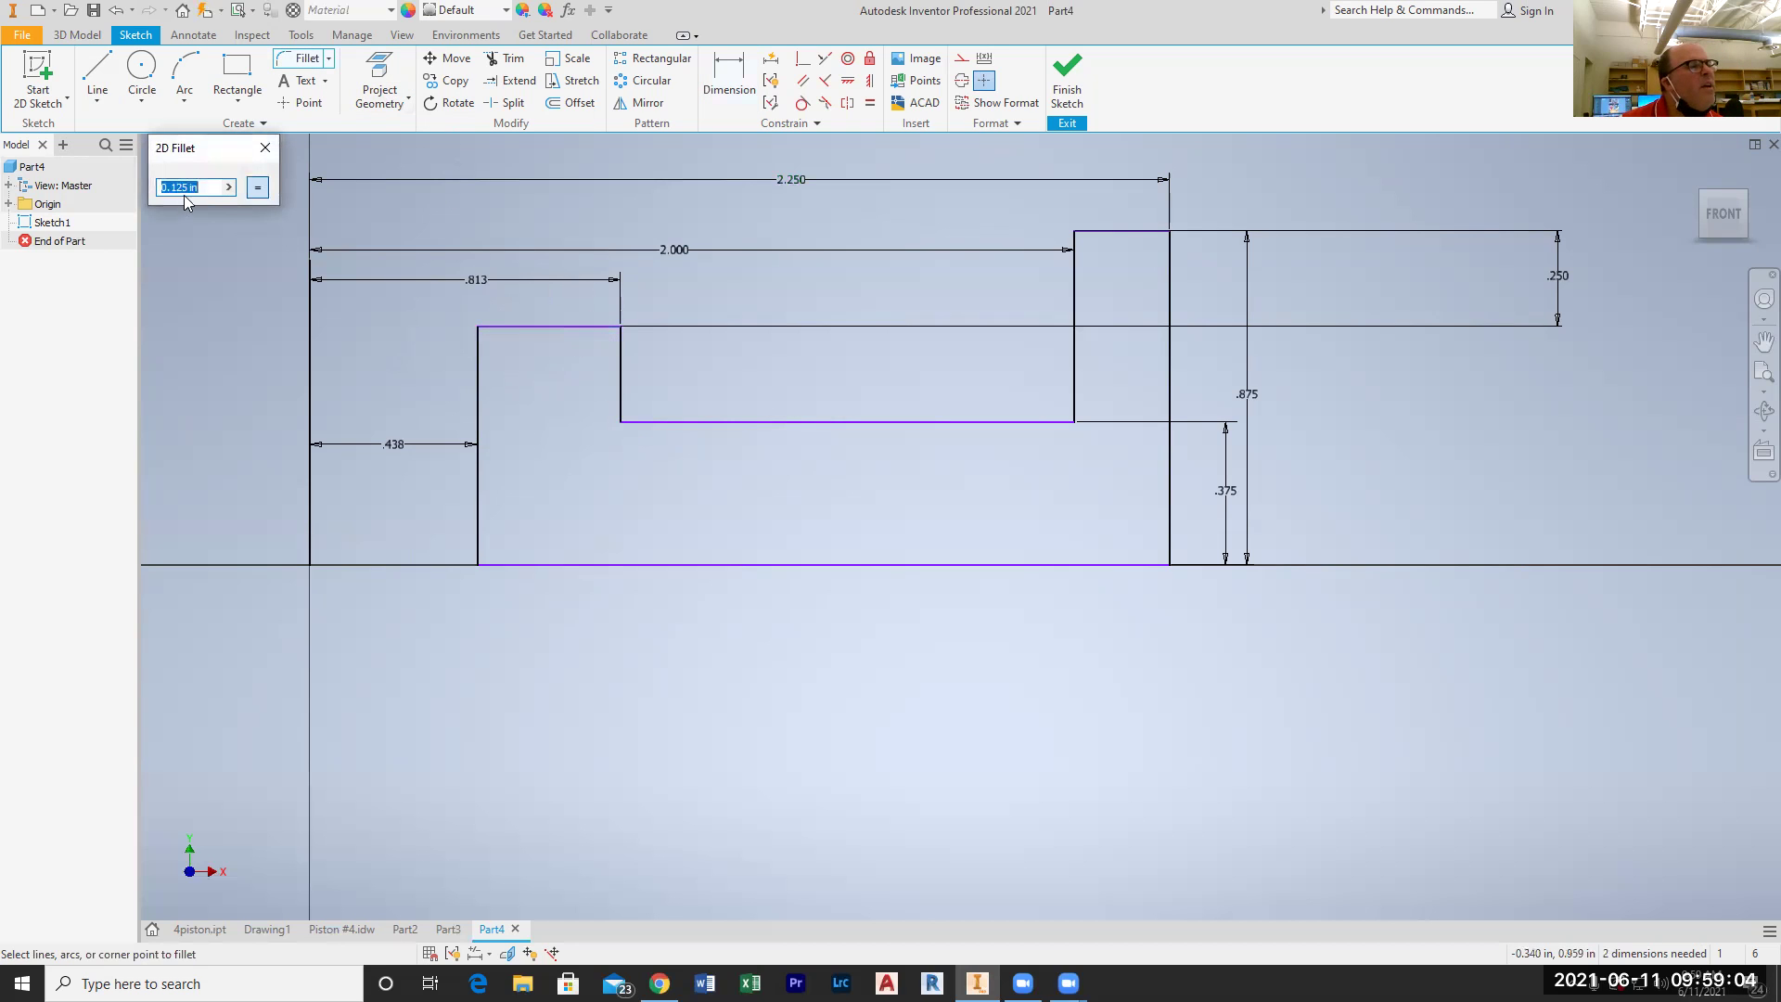
type(".")
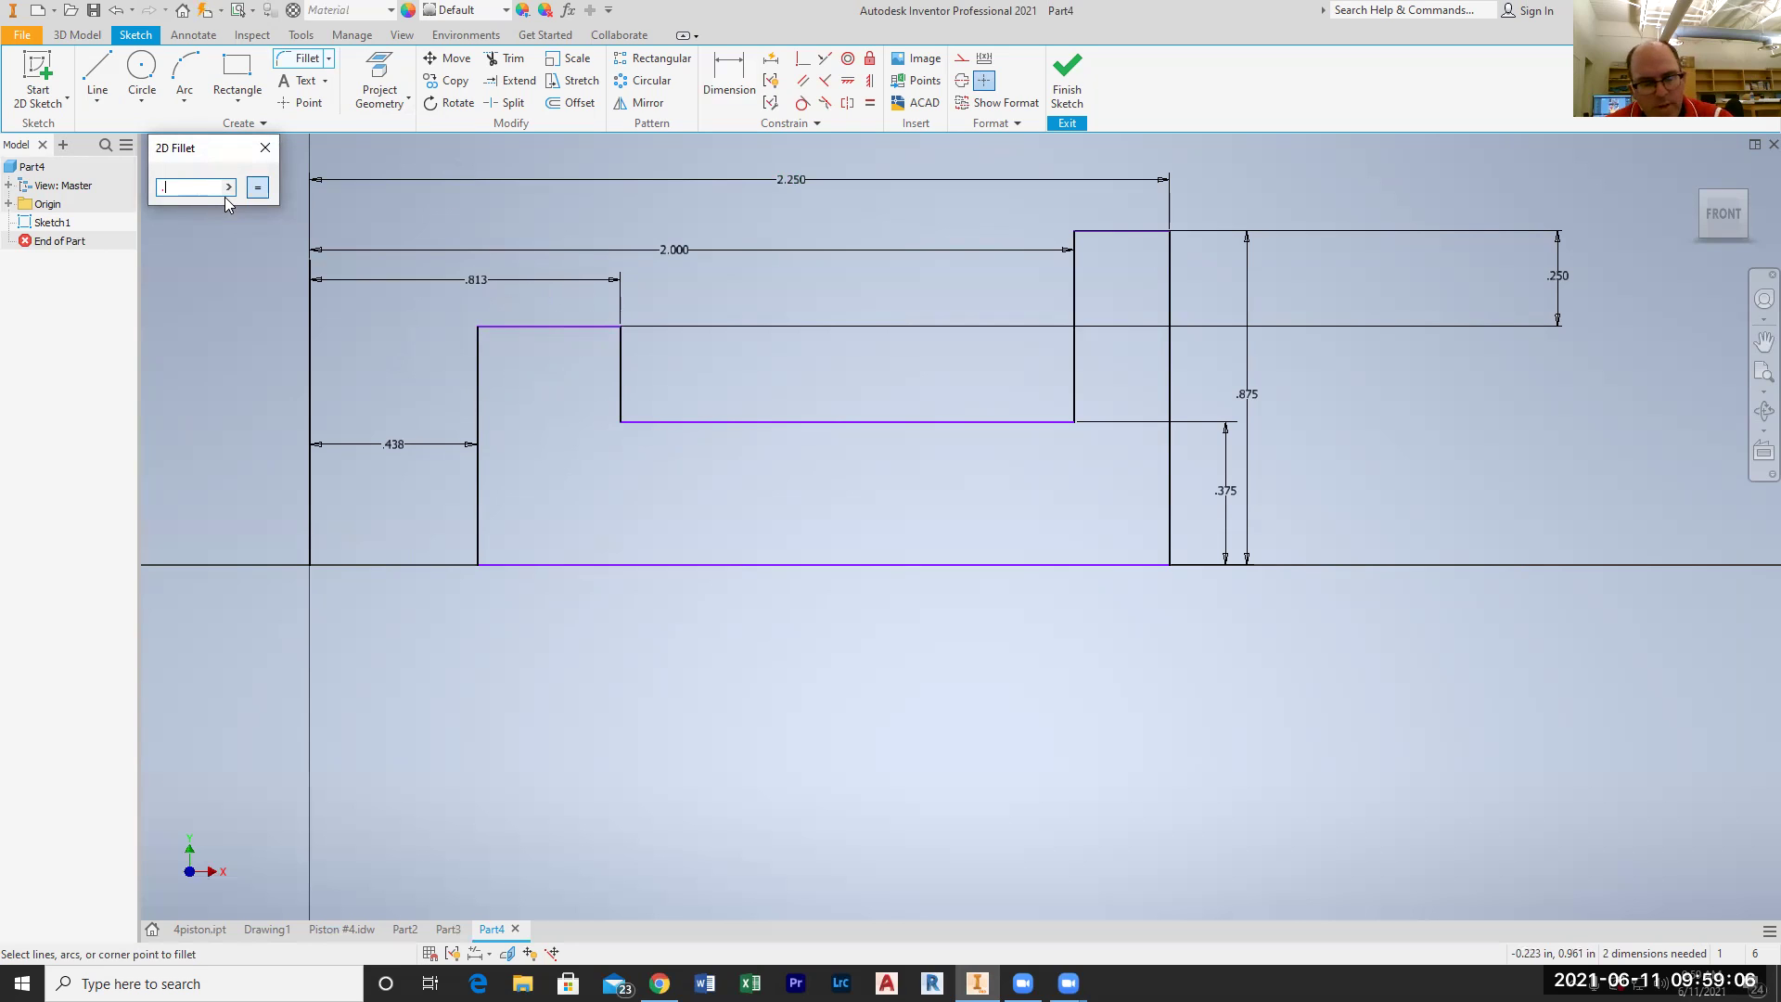
type("25")
key("Escape")
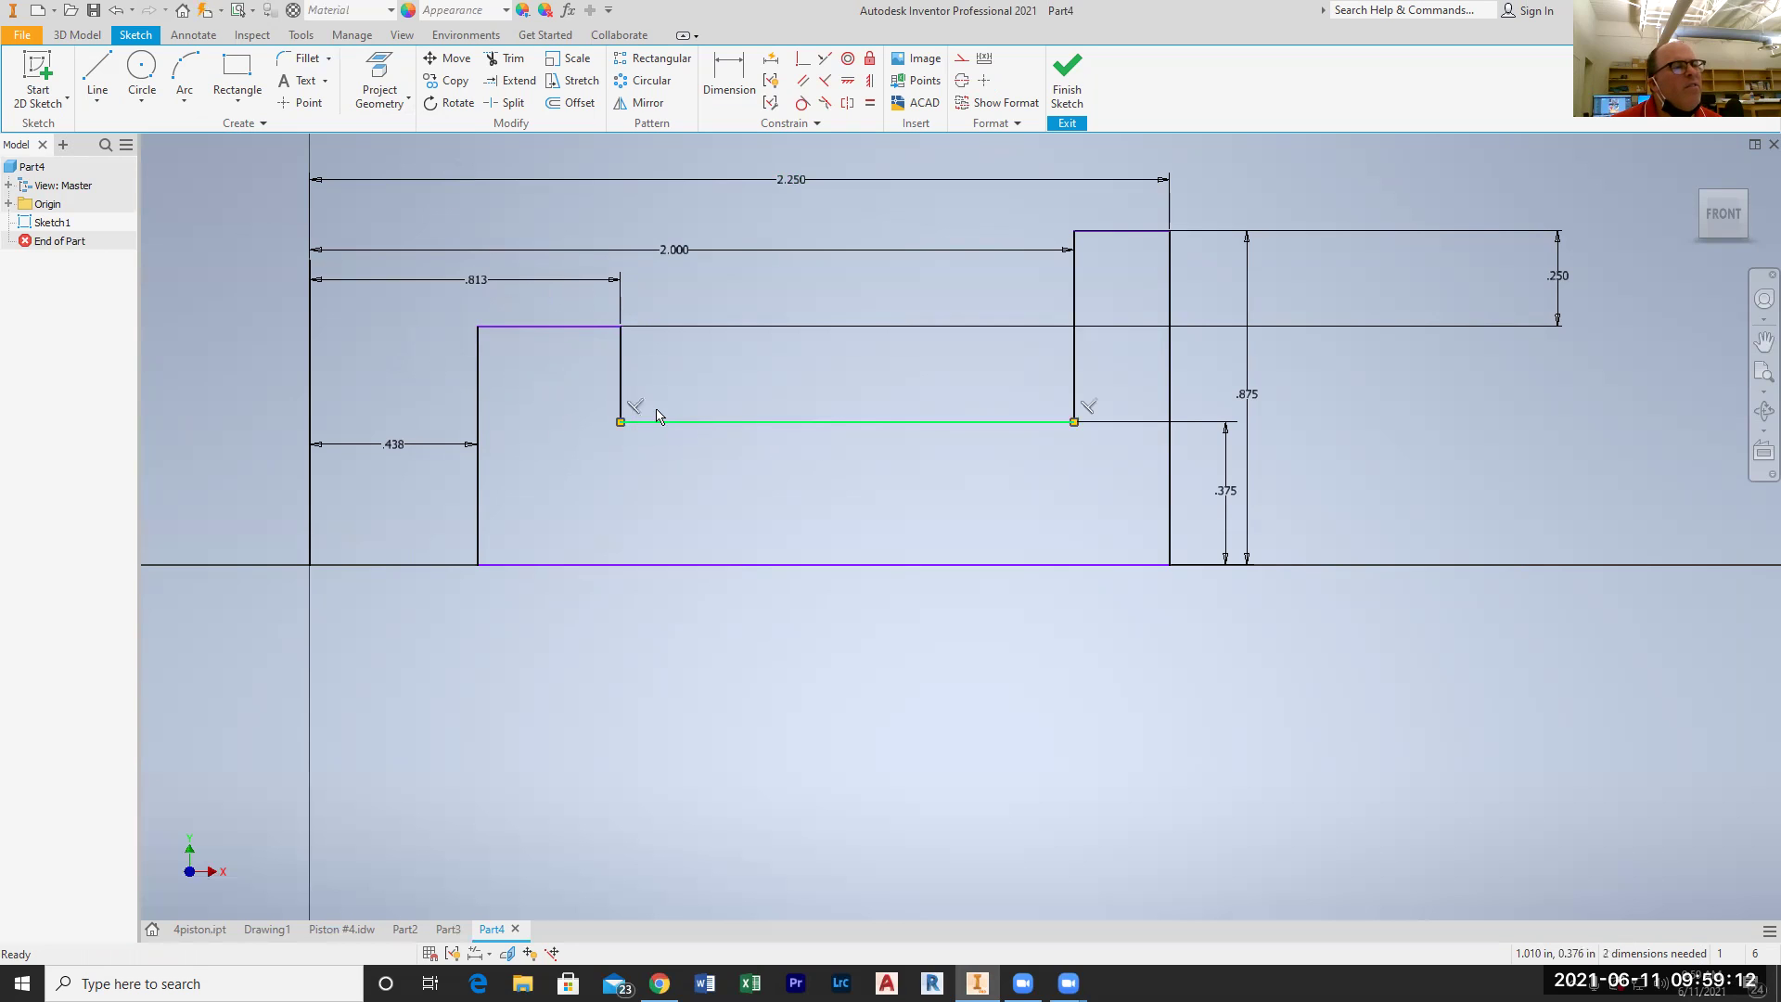
left_click(656, 411)
left_click(622, 388)
left_click(304, 61)
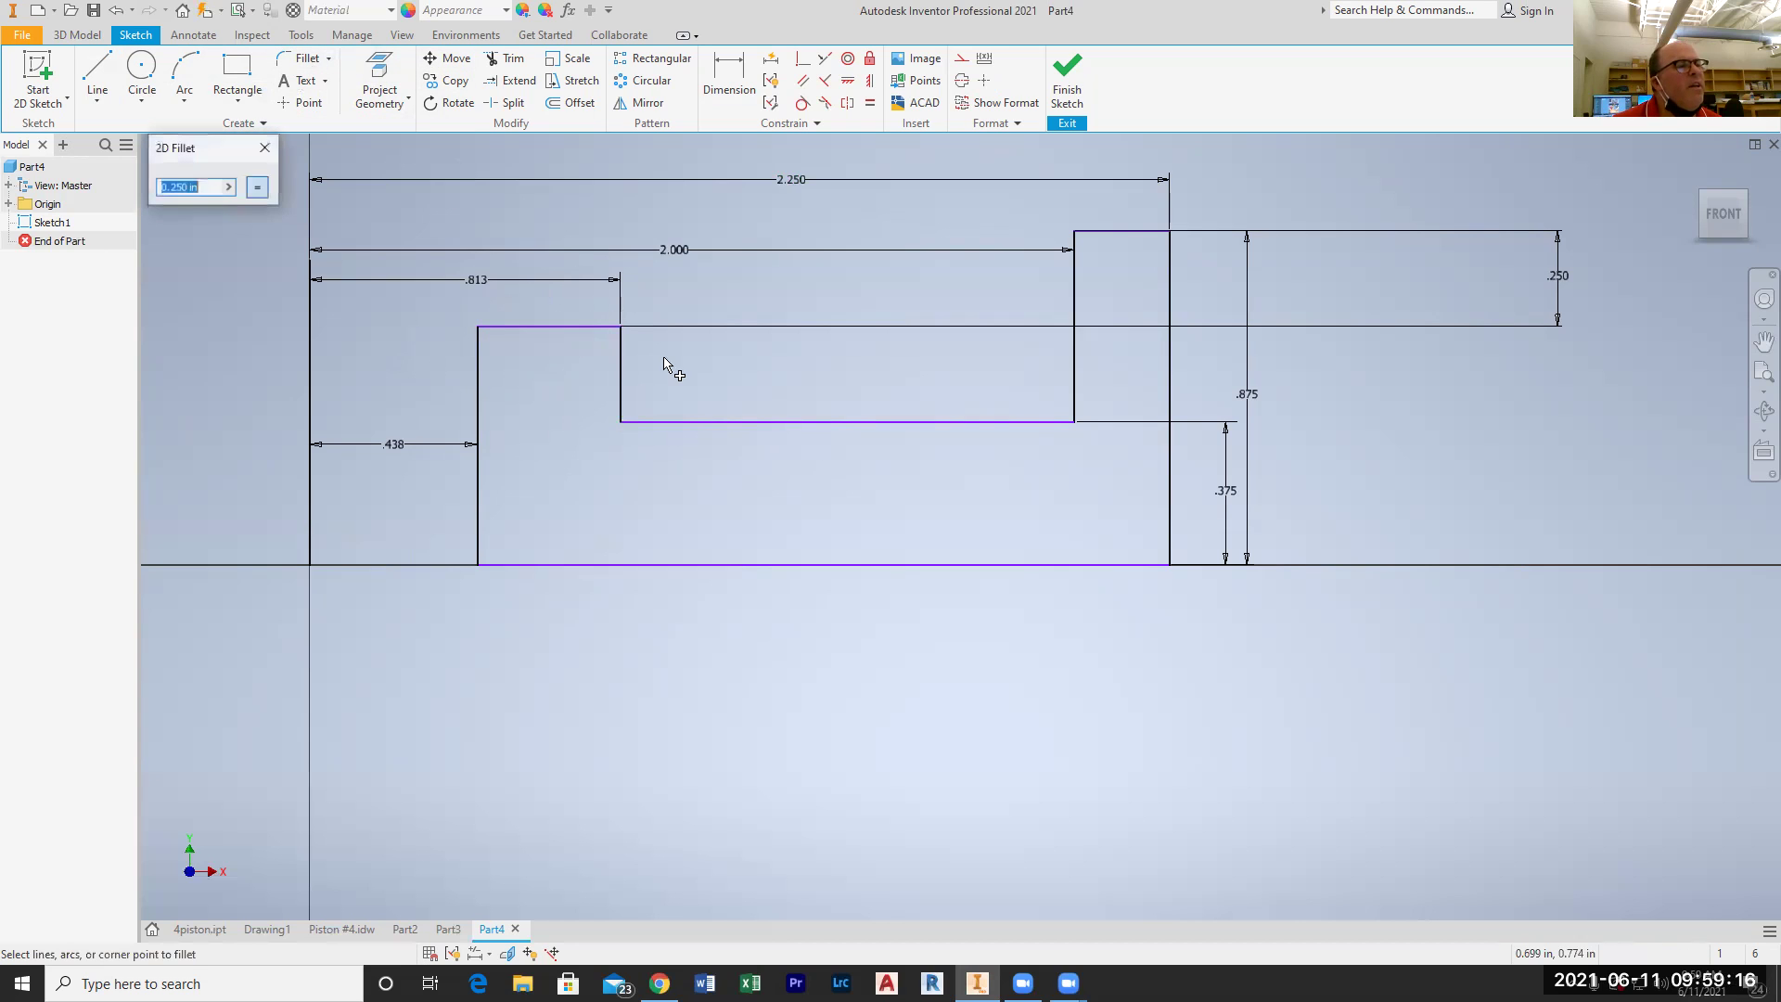
left_click(620, 391)
left_click(642, 421)
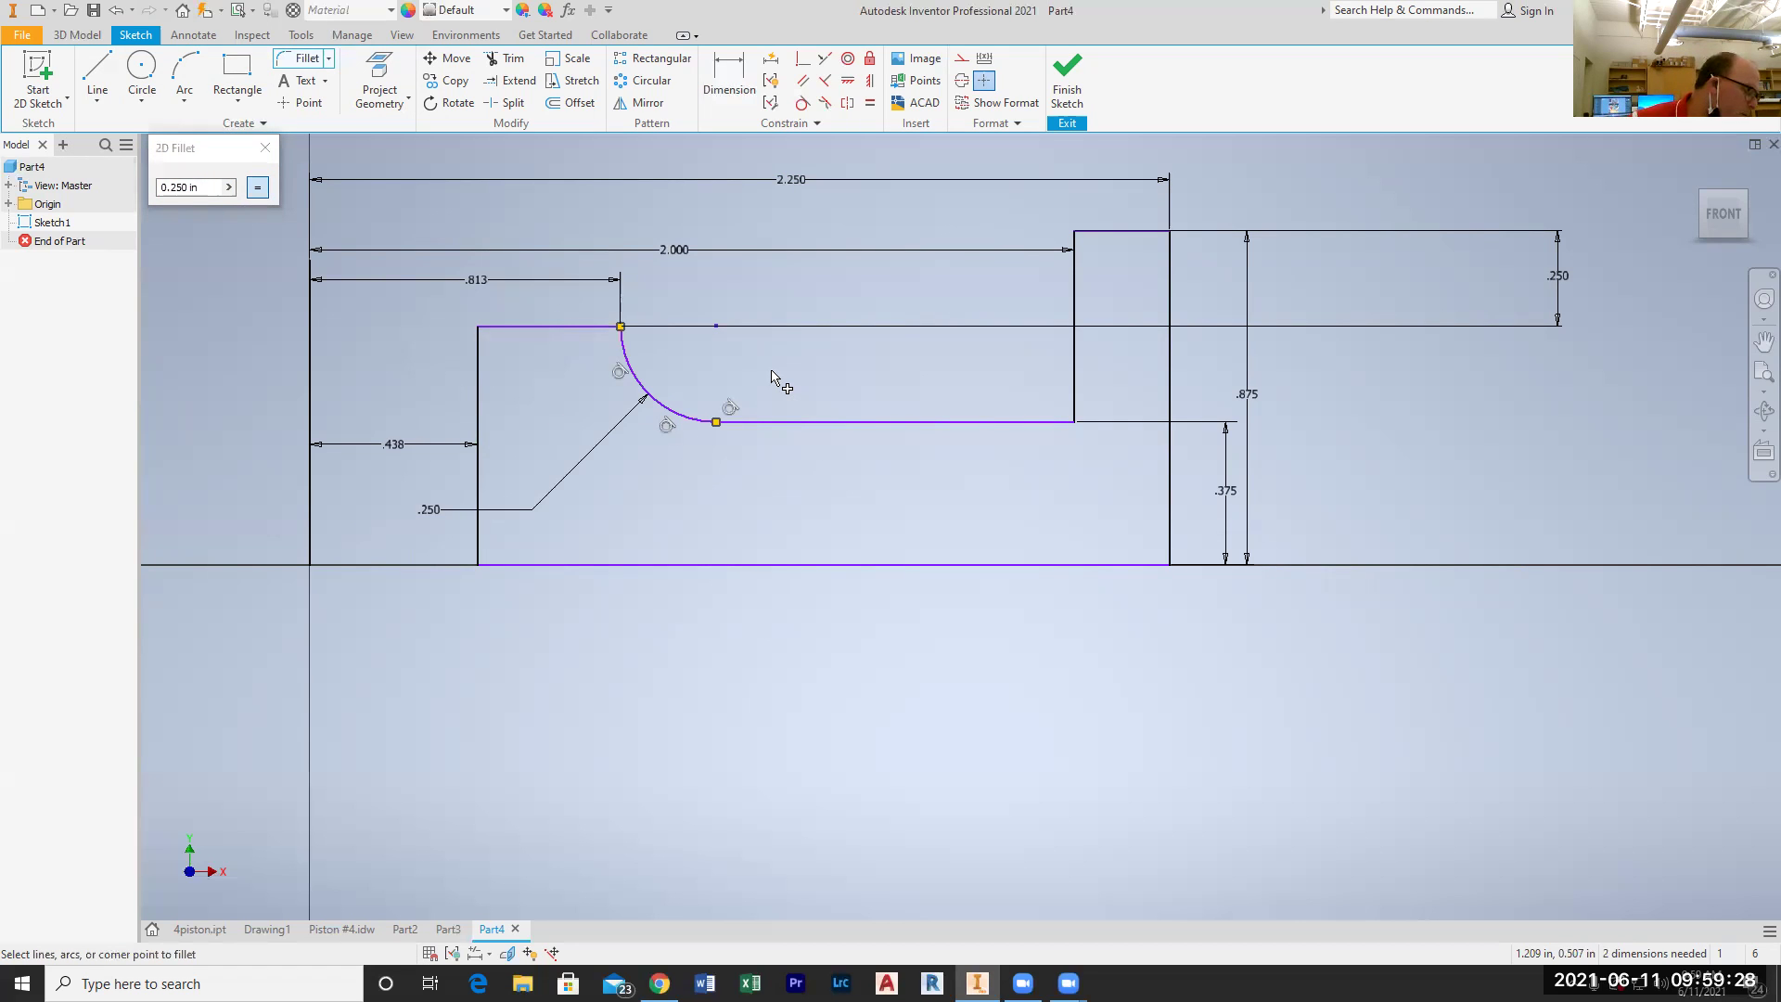
left_click(1051, 425)
left_click(1074, 408)
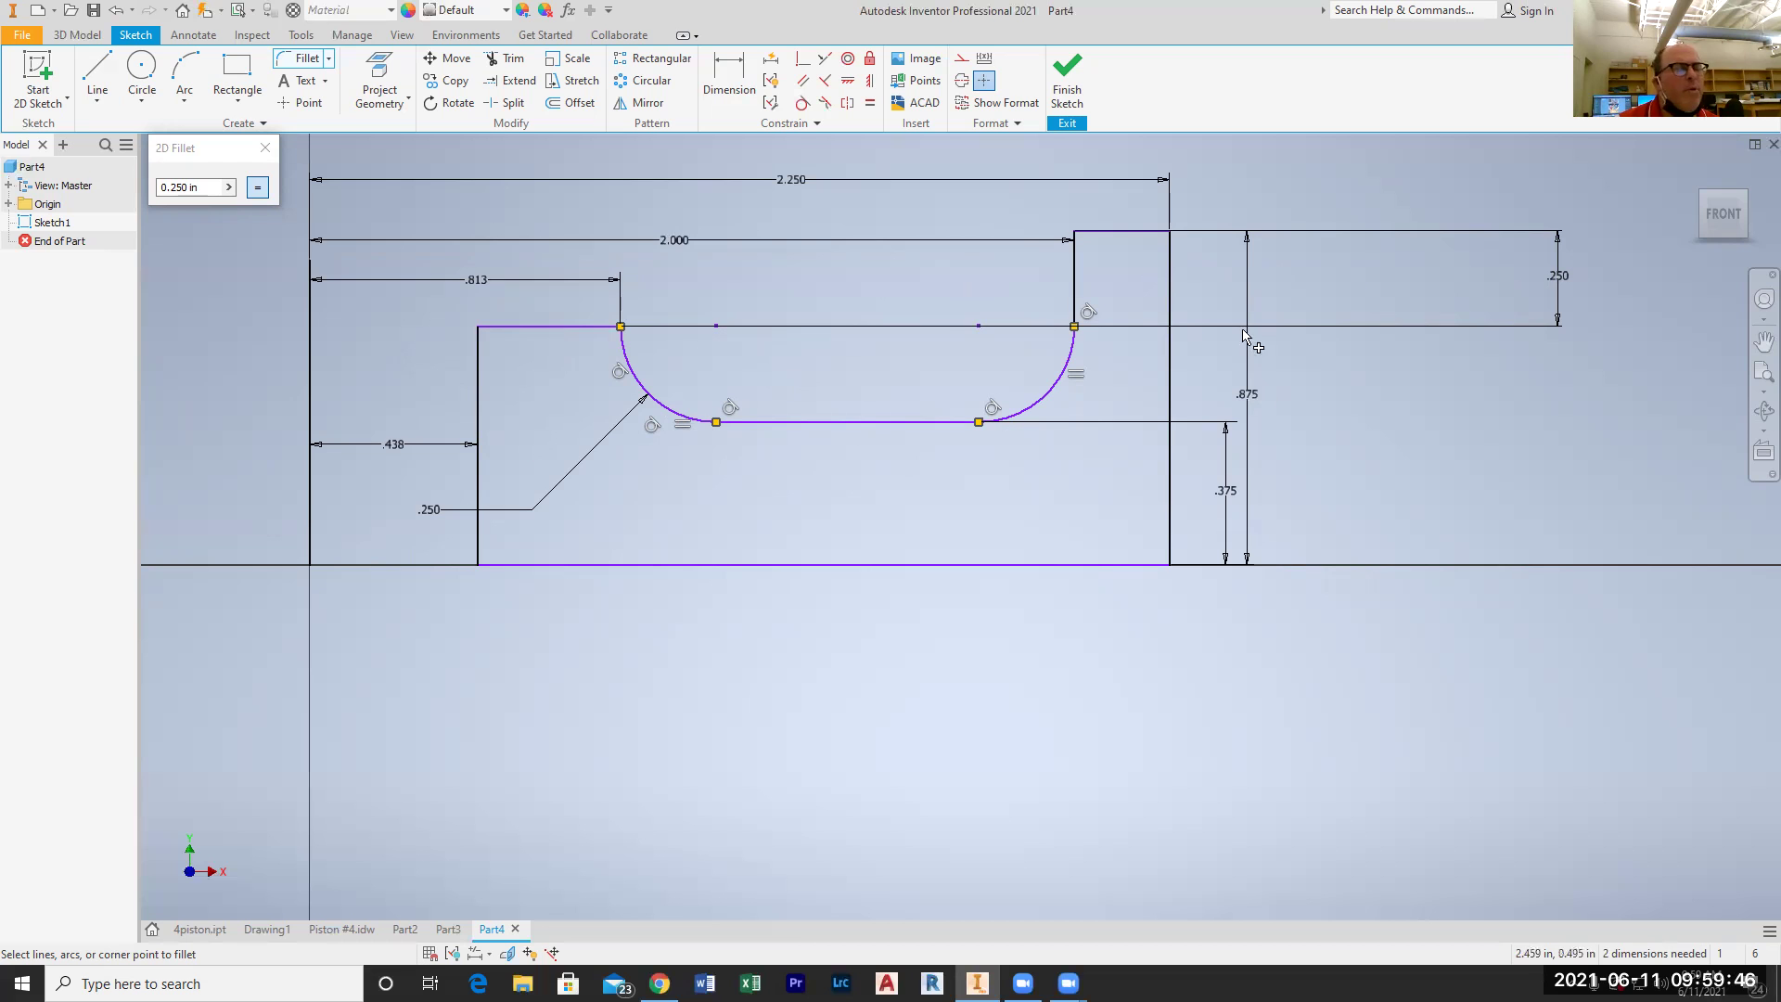
Step: Finish the sketch and revolve the profile 360° about its left vertical line
left_click(1067, 84)
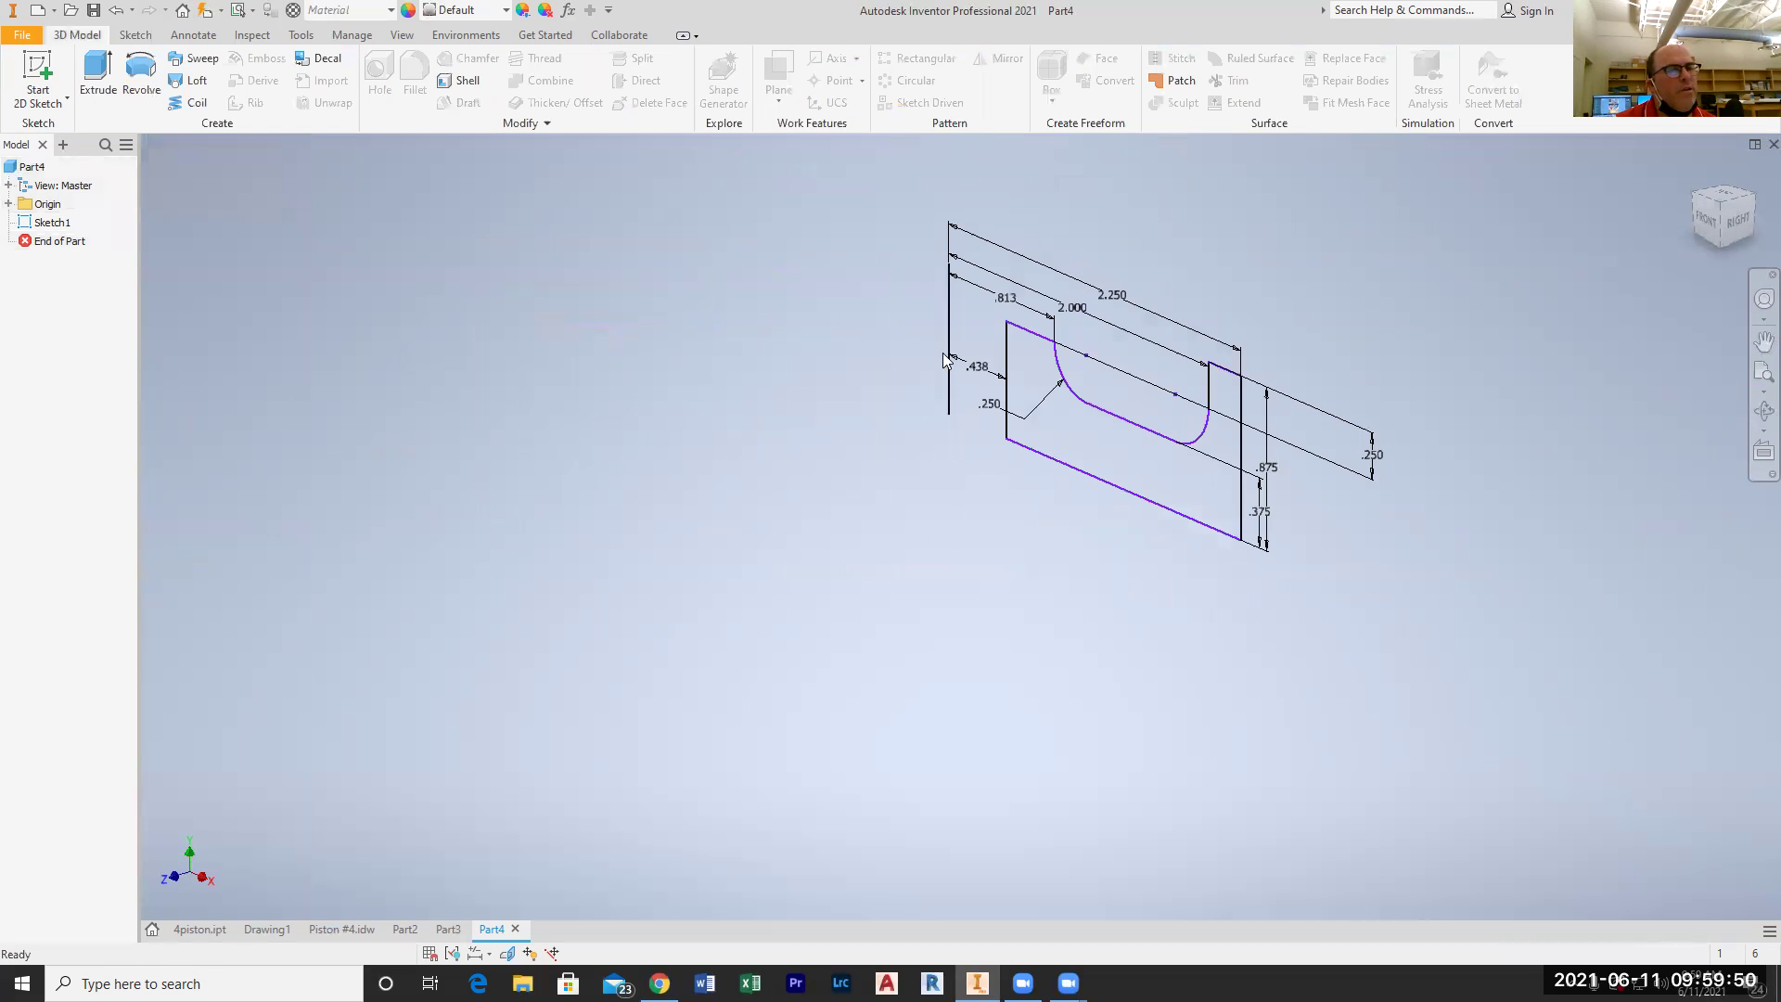
left_click(146, 85)
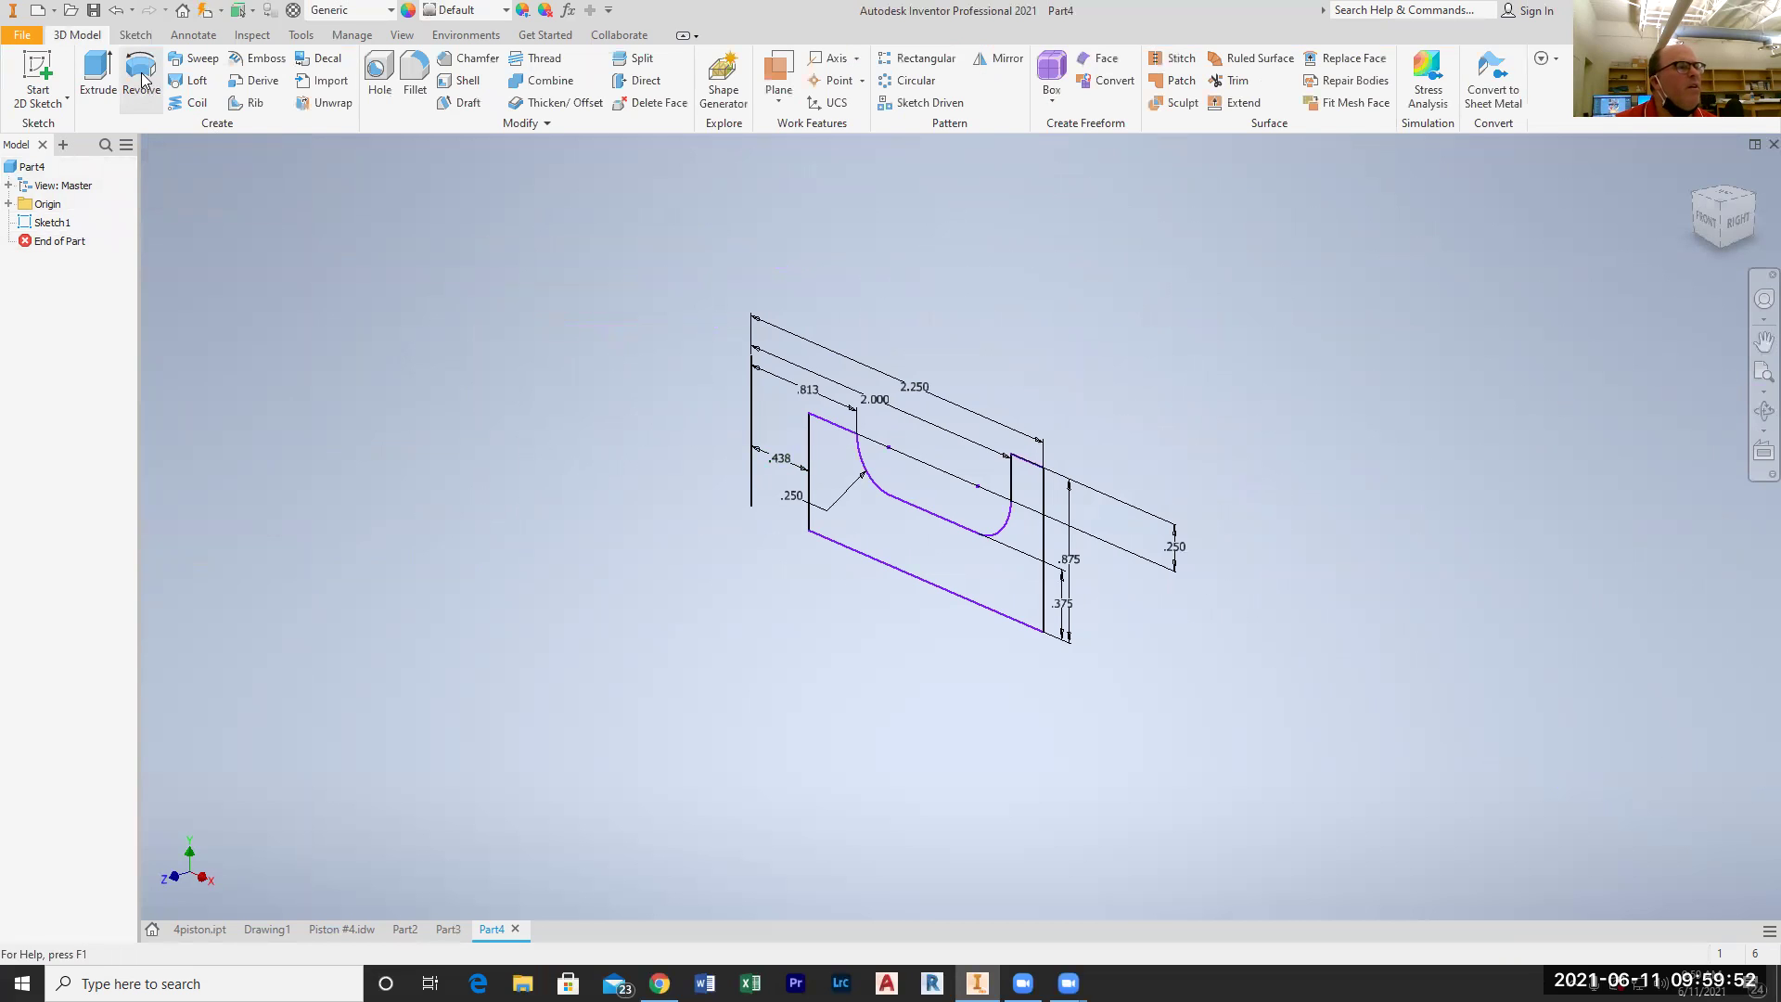
left_click(751, 463)
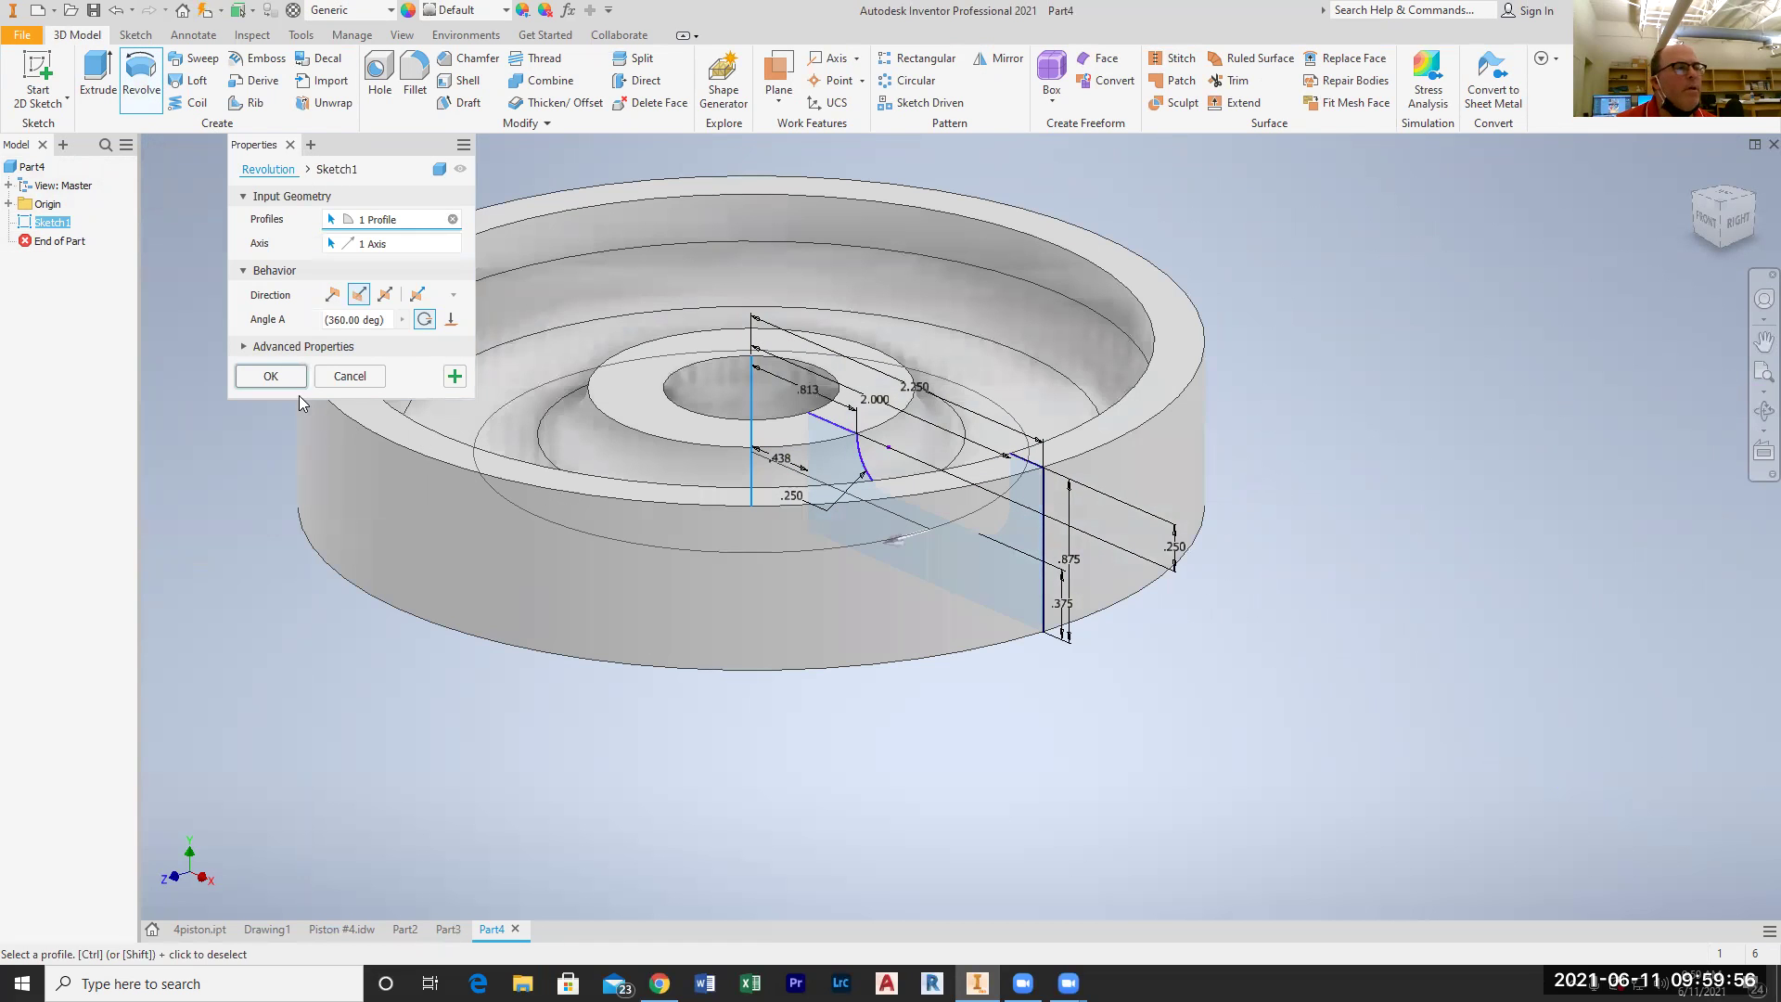
left_click(291, 381)
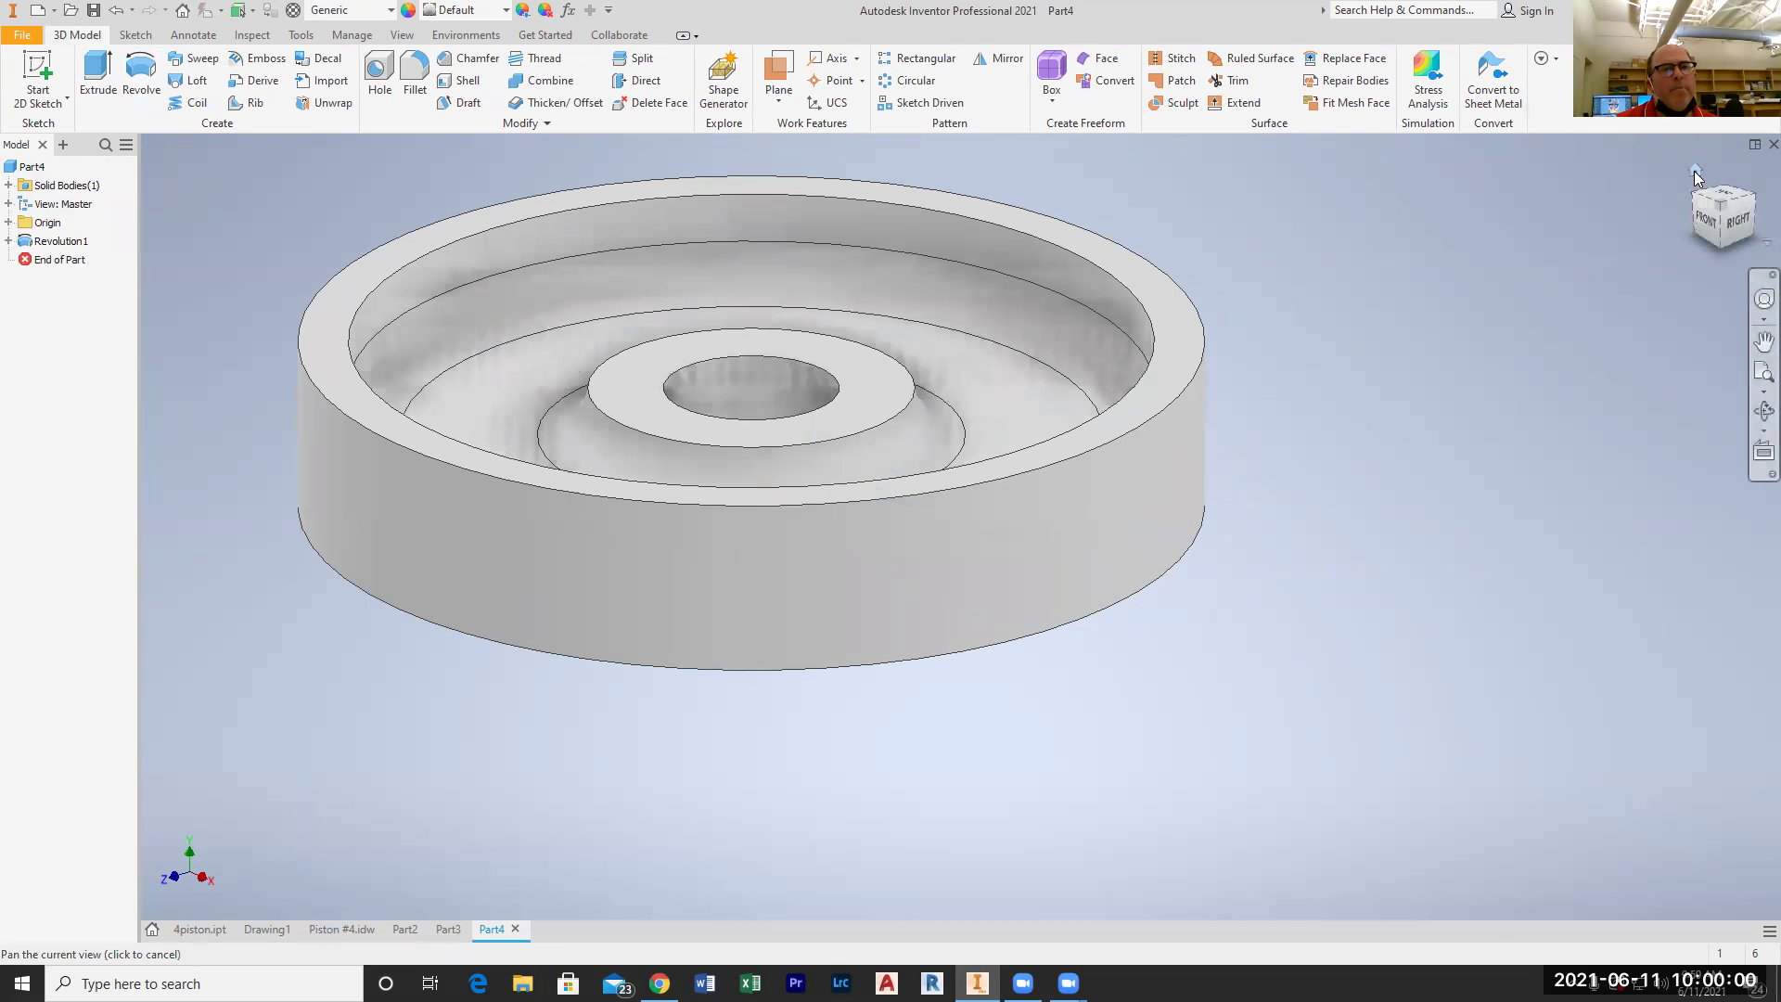
left_click(1695, 171)
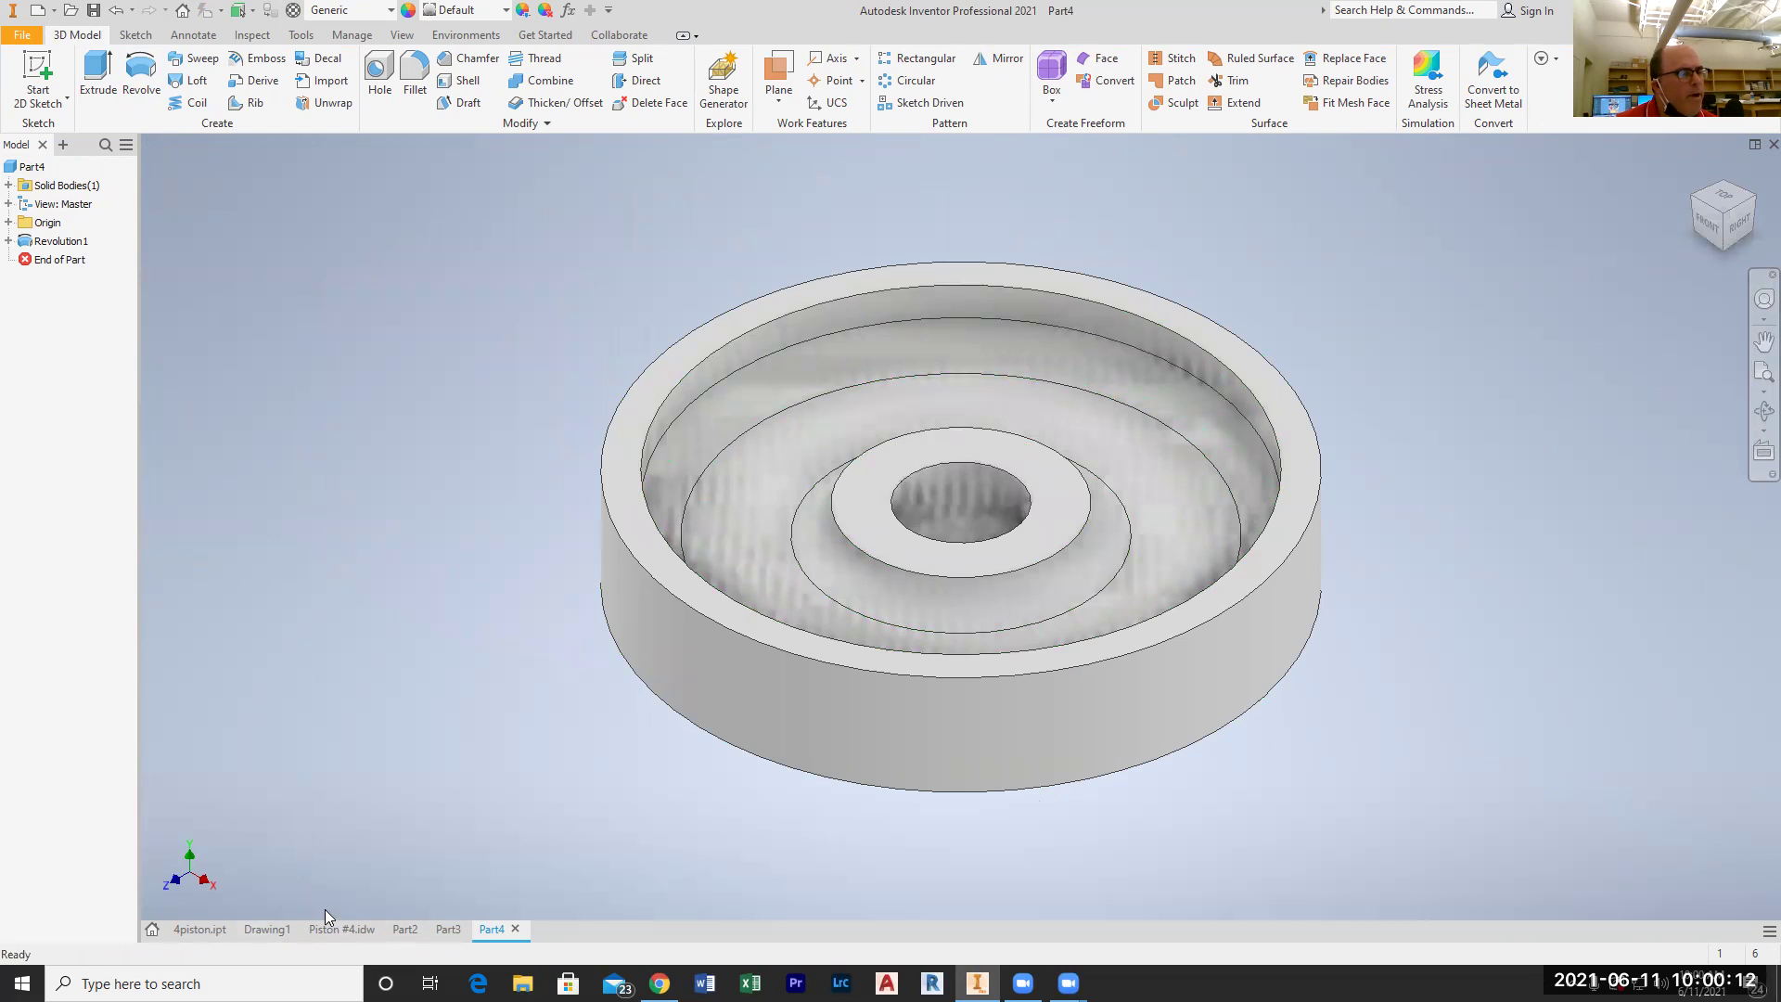
Step: Switch through Drawing1 to the Piston #4.idw drawing with its Section A-A
left_click(282, 931)
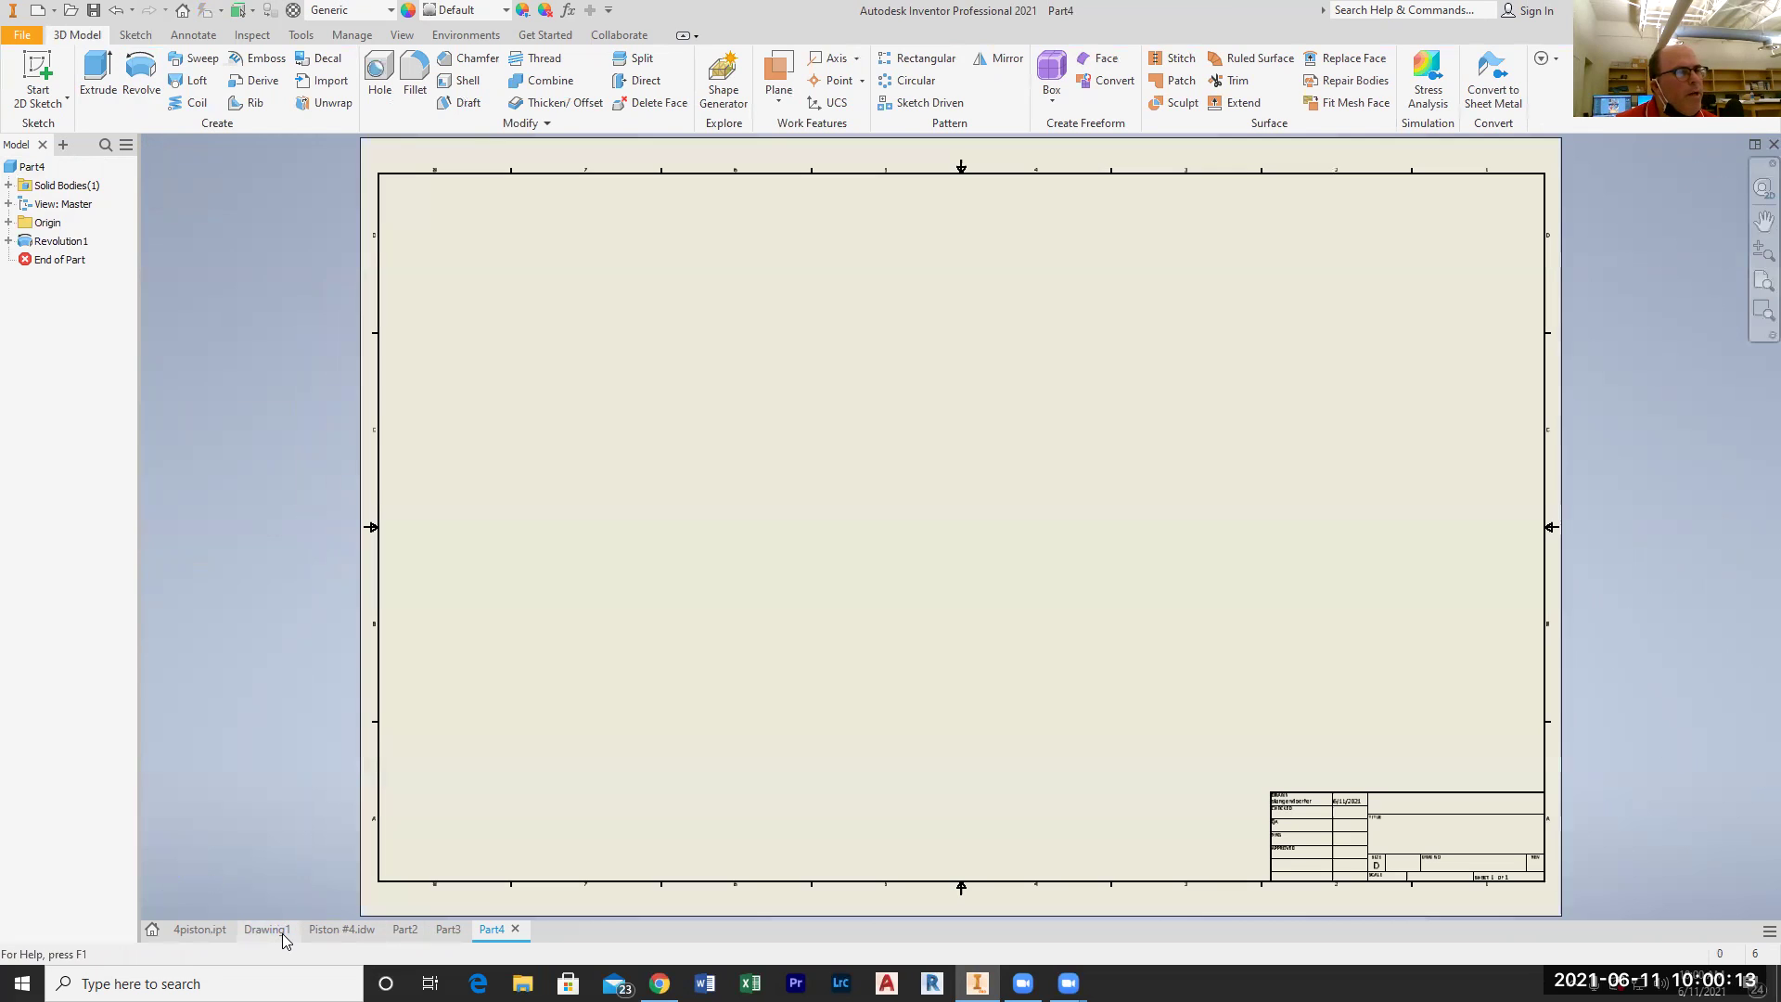
left_click(341, 930)
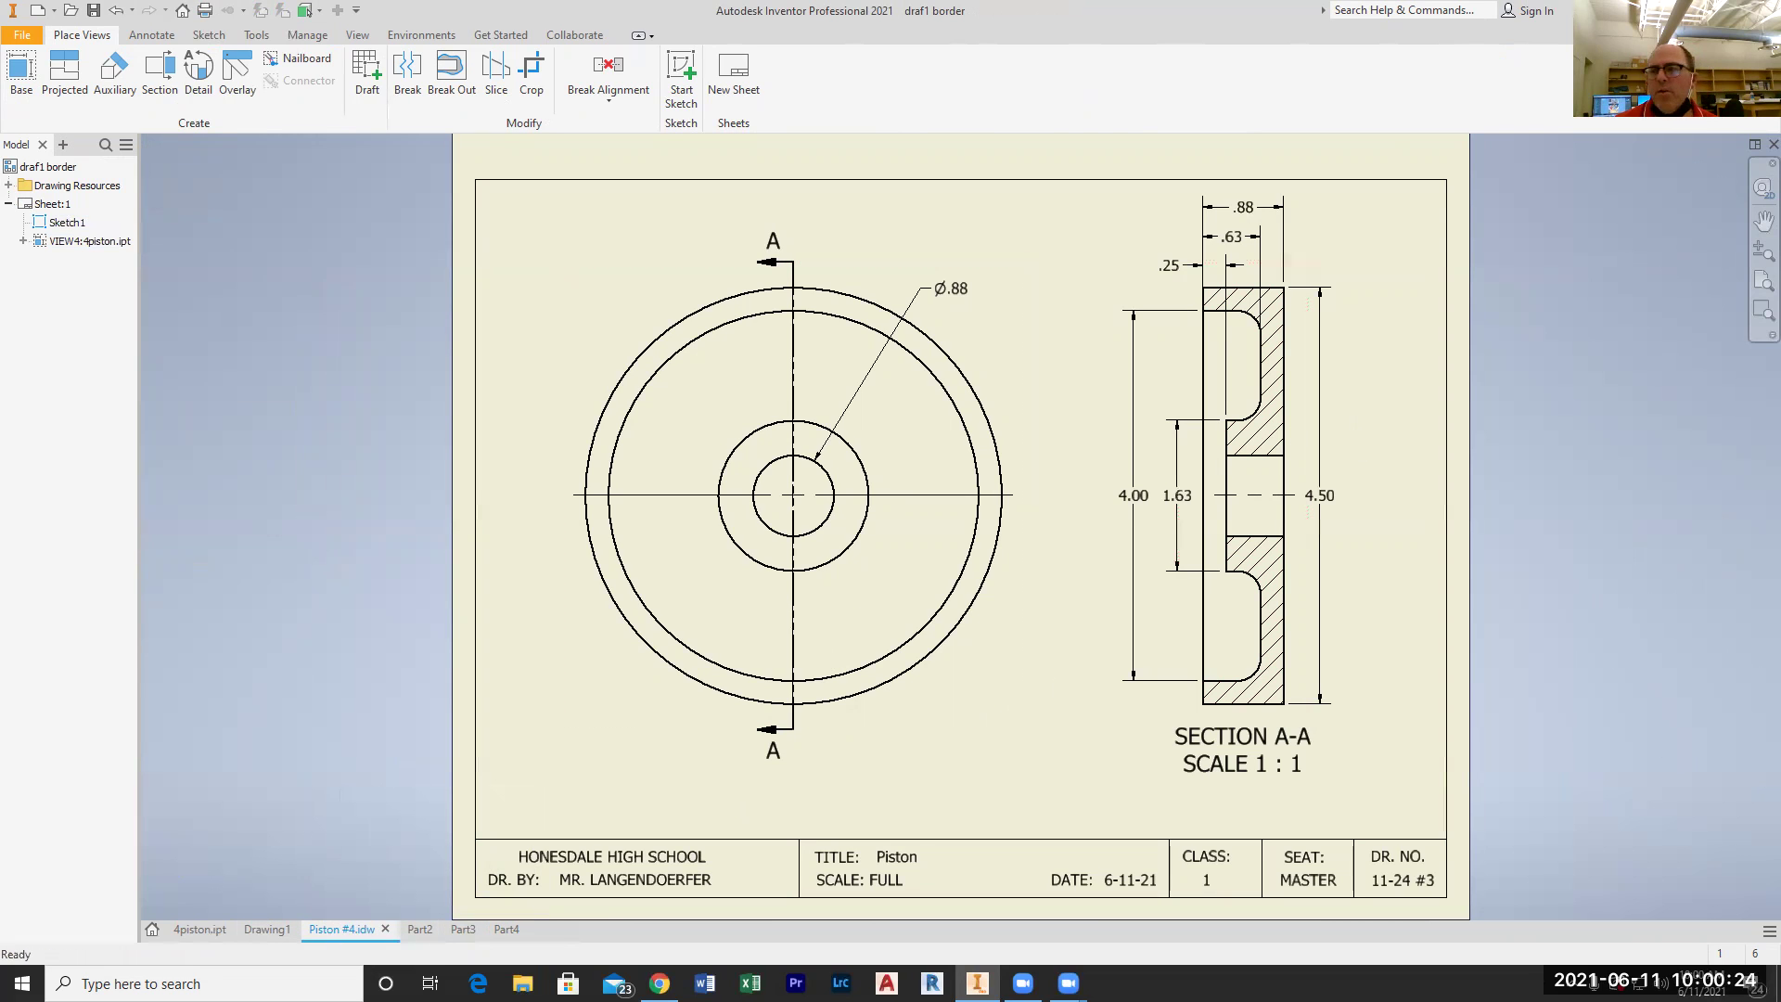
Step: Switch back to the Part4 document showing the revolved piston
left_click(513, 931)
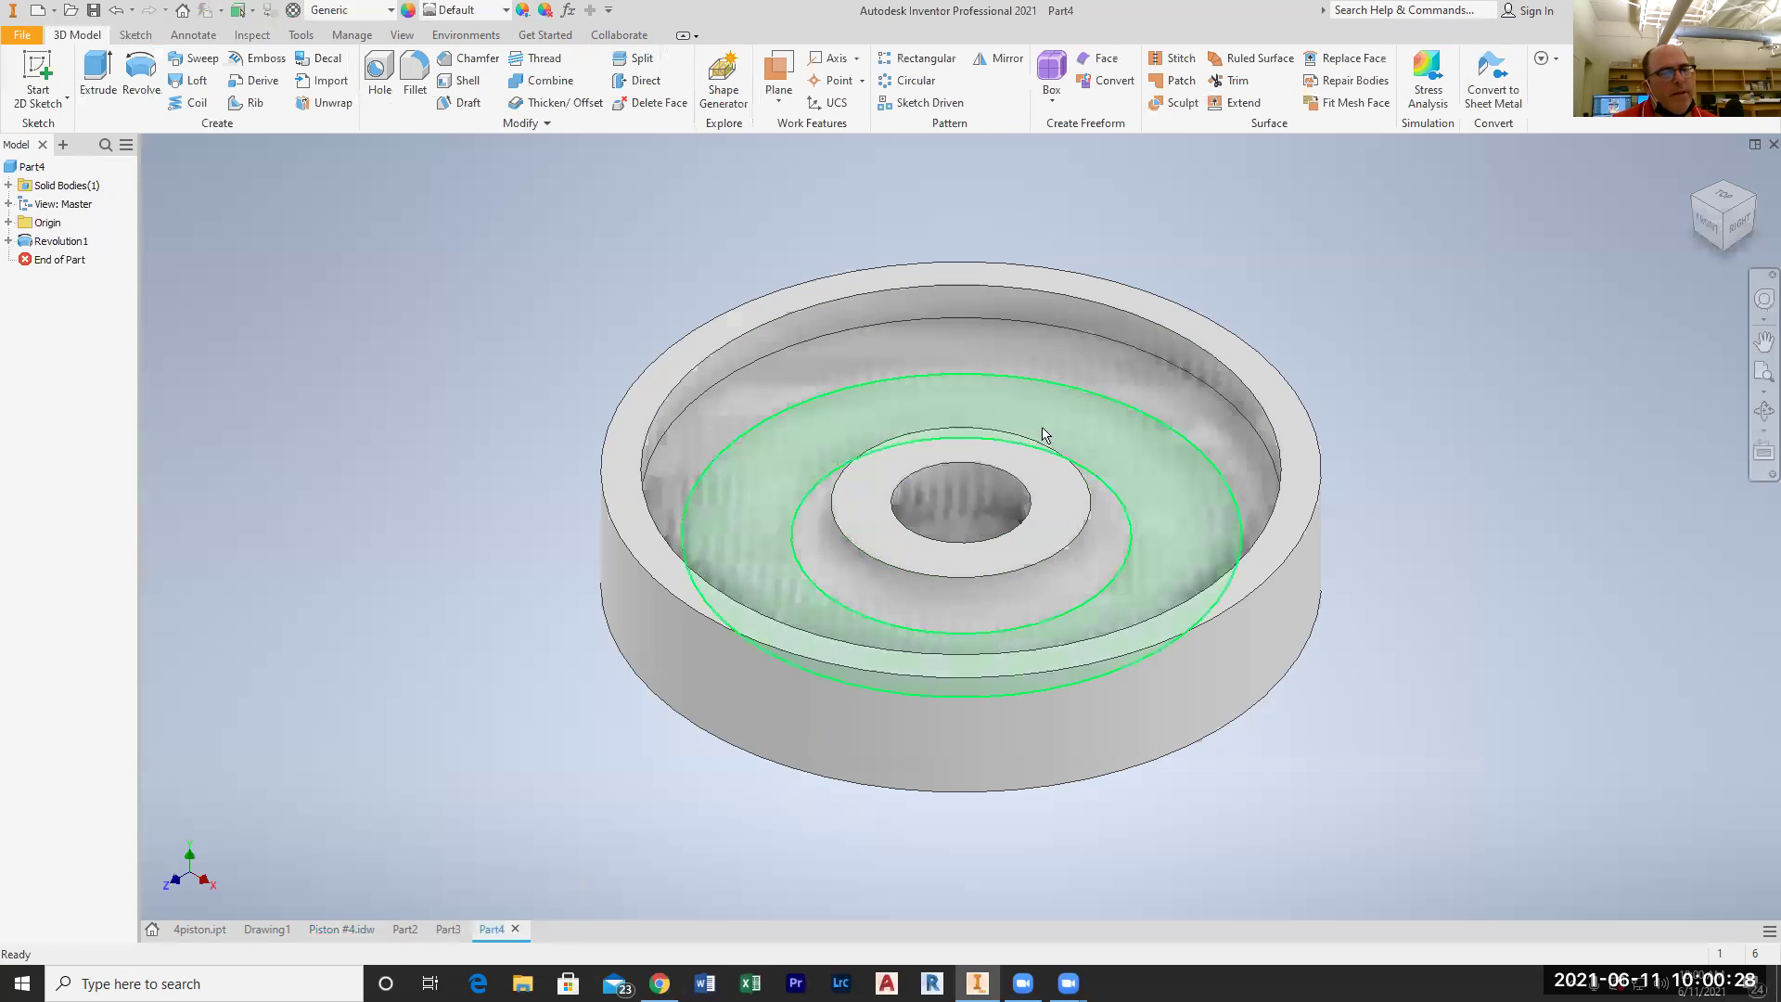